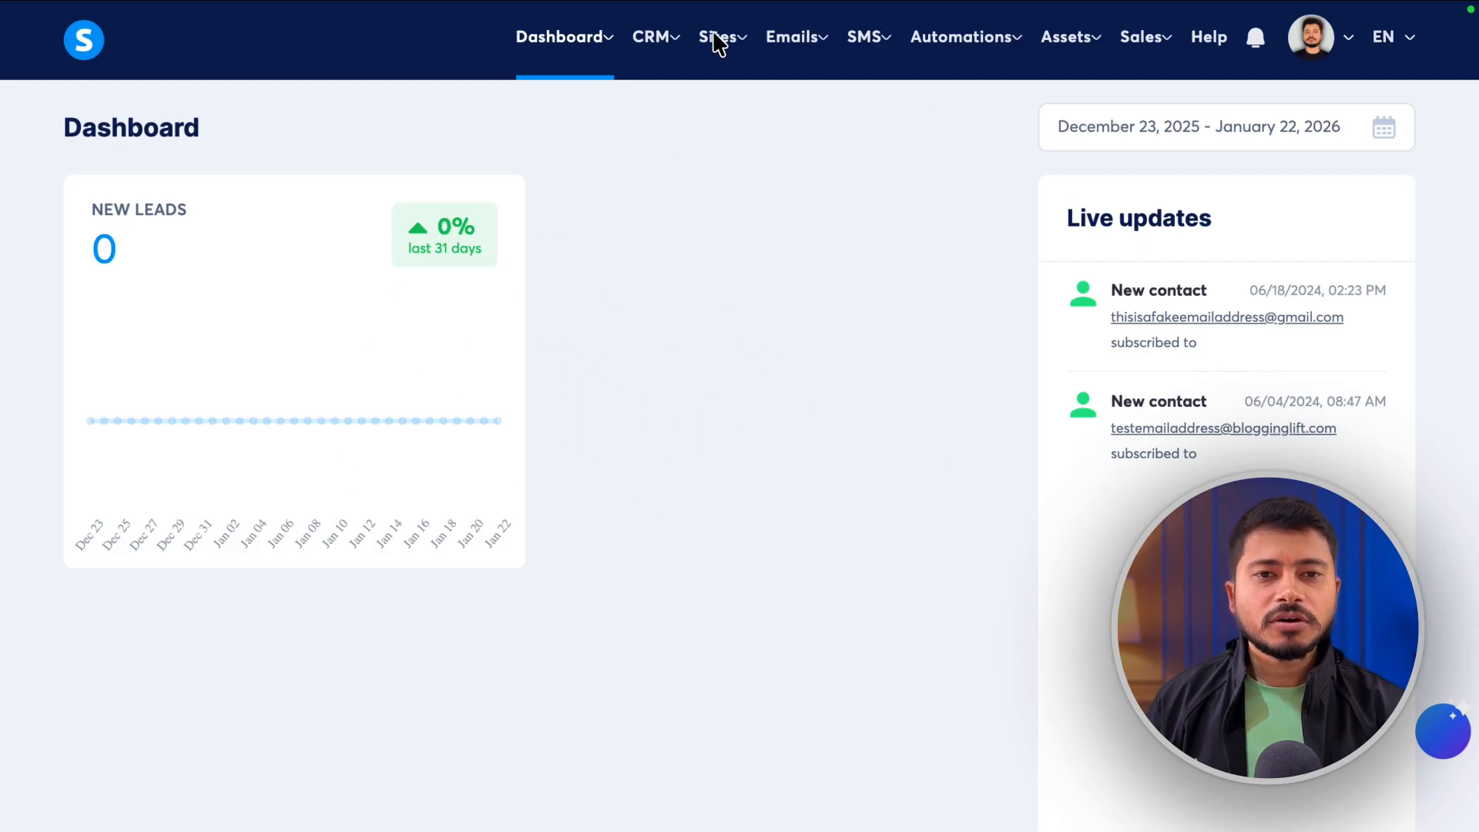
Start creating a new funnel in the funnels list and choose Sell as its goal.
{"action": "mouse_move", "coordinate": [723, 48]}
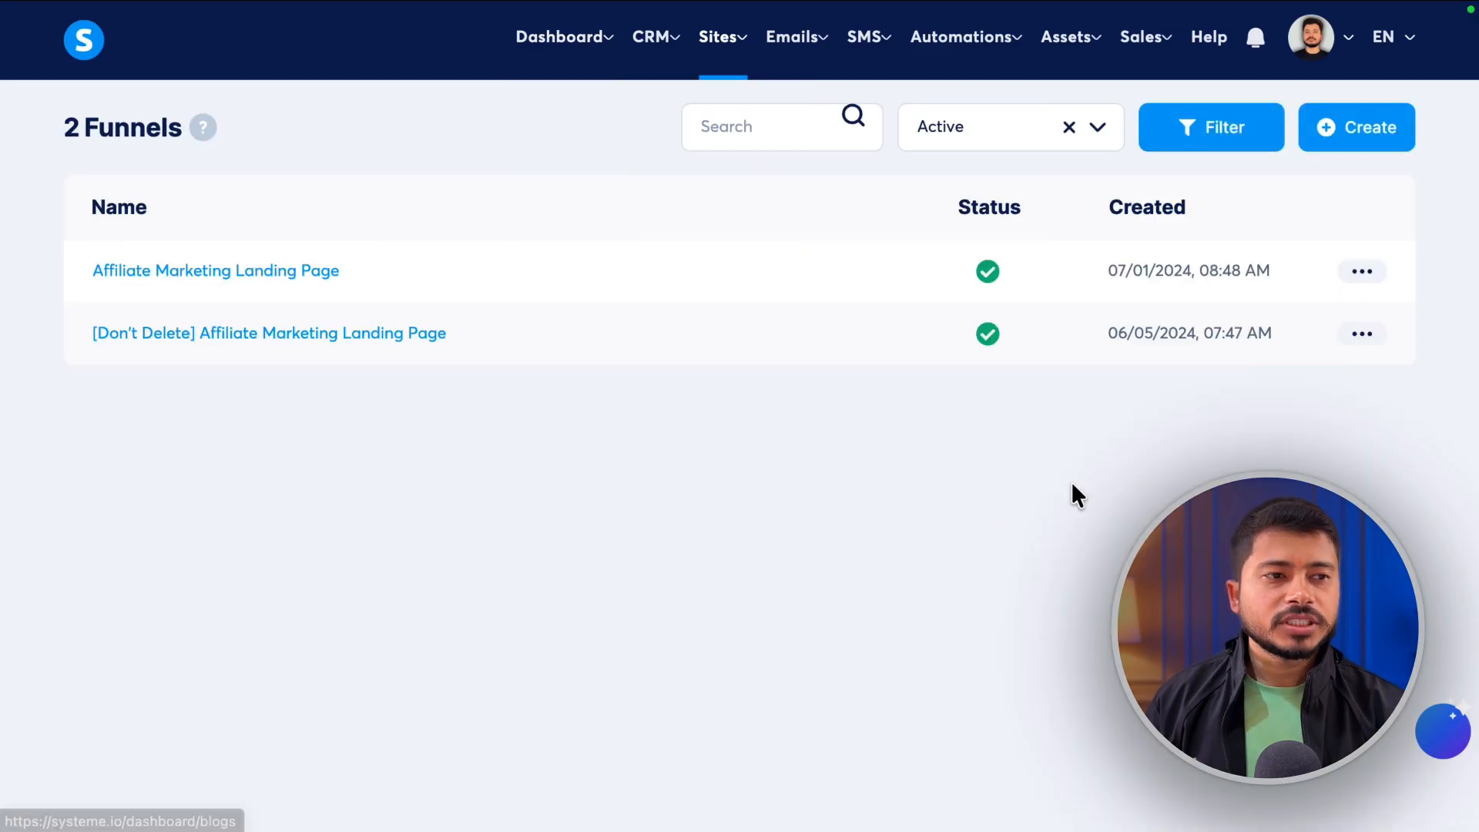
{"action": "left_click", "coordinate": [1357, 143]}
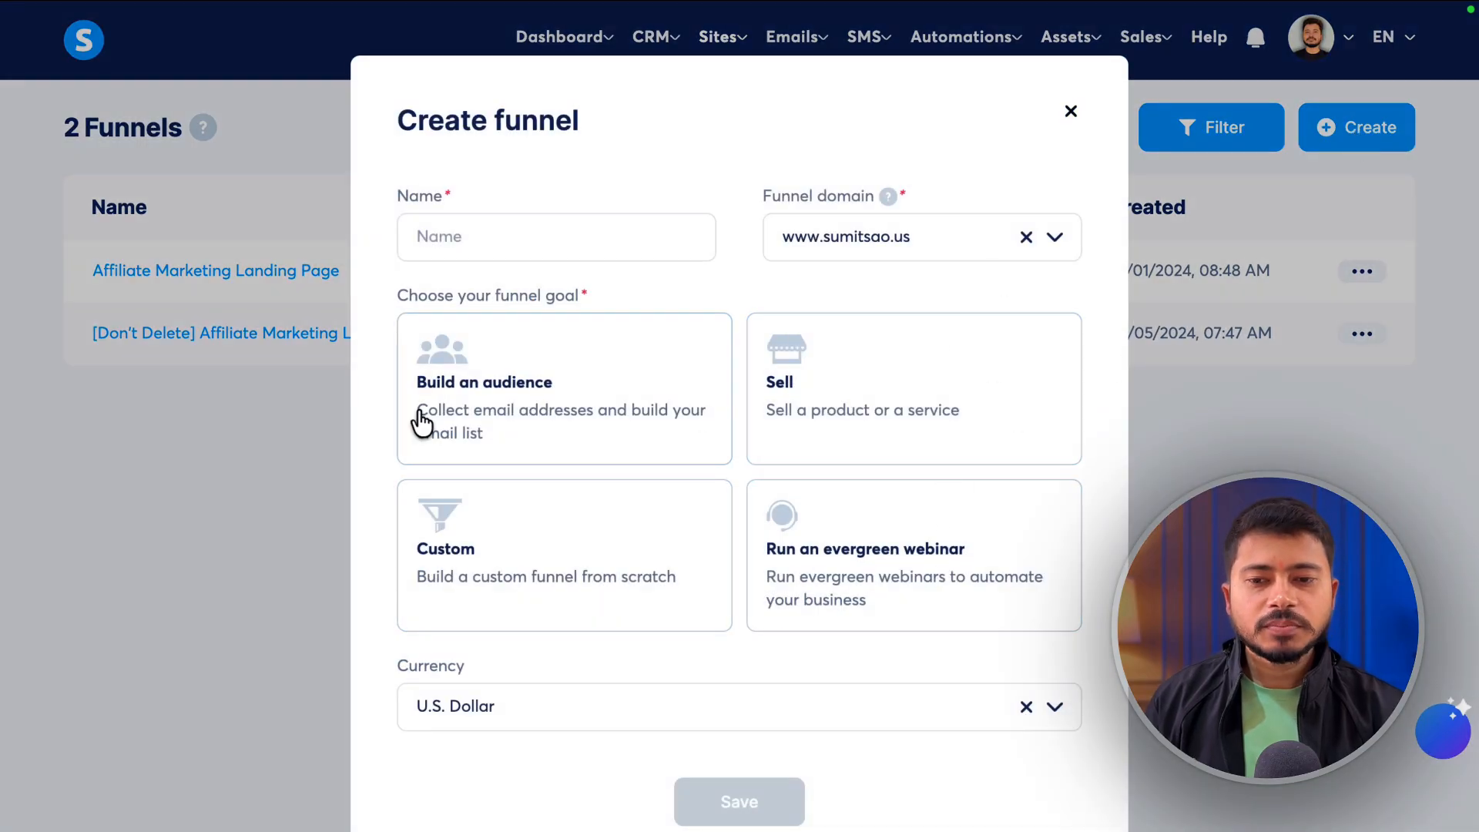
{"action": "left_click", "coordinate": [532, 399]}
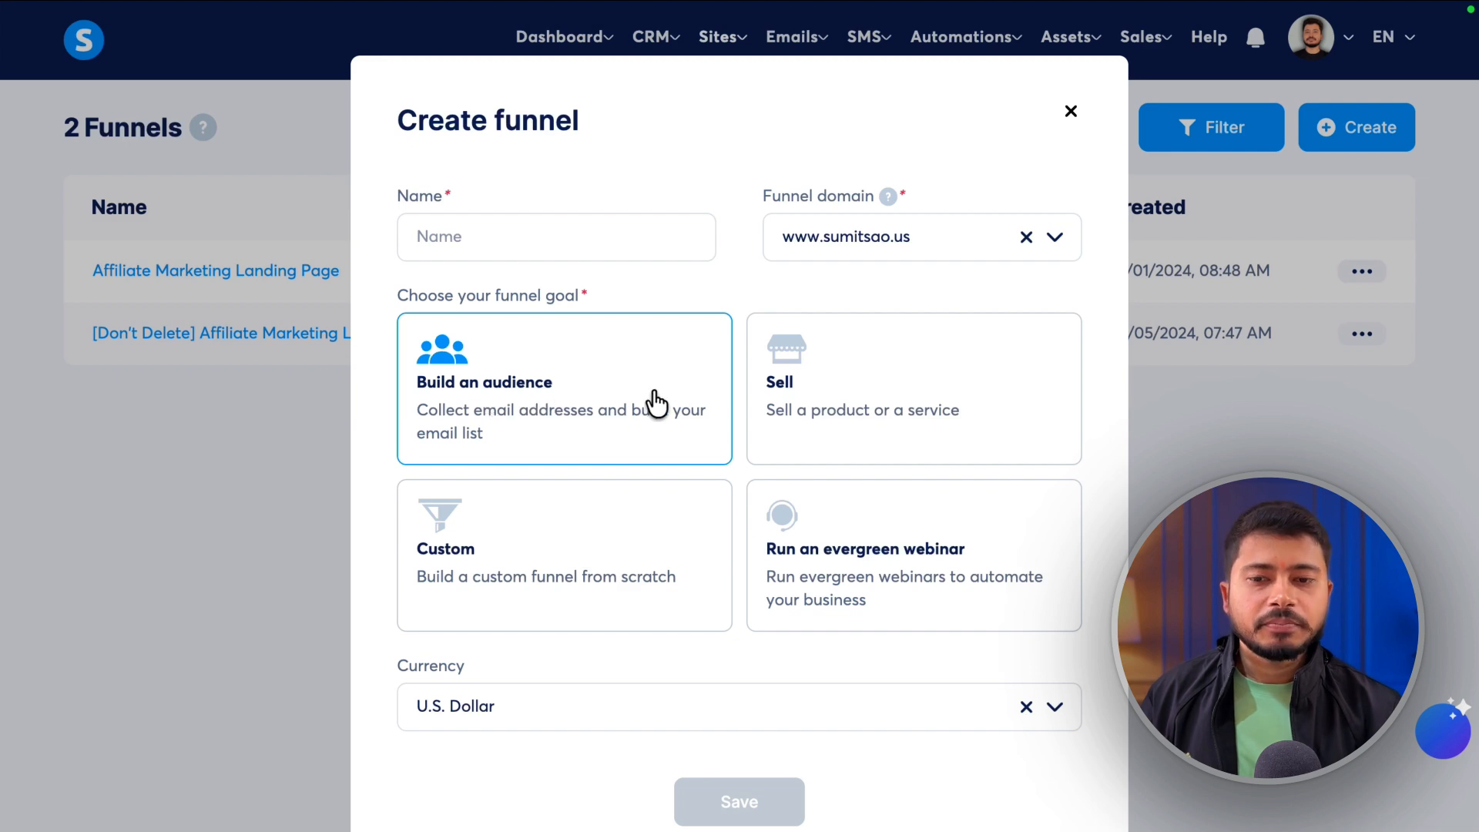
{"action": "left_click", "coordinate": [905, 387]}
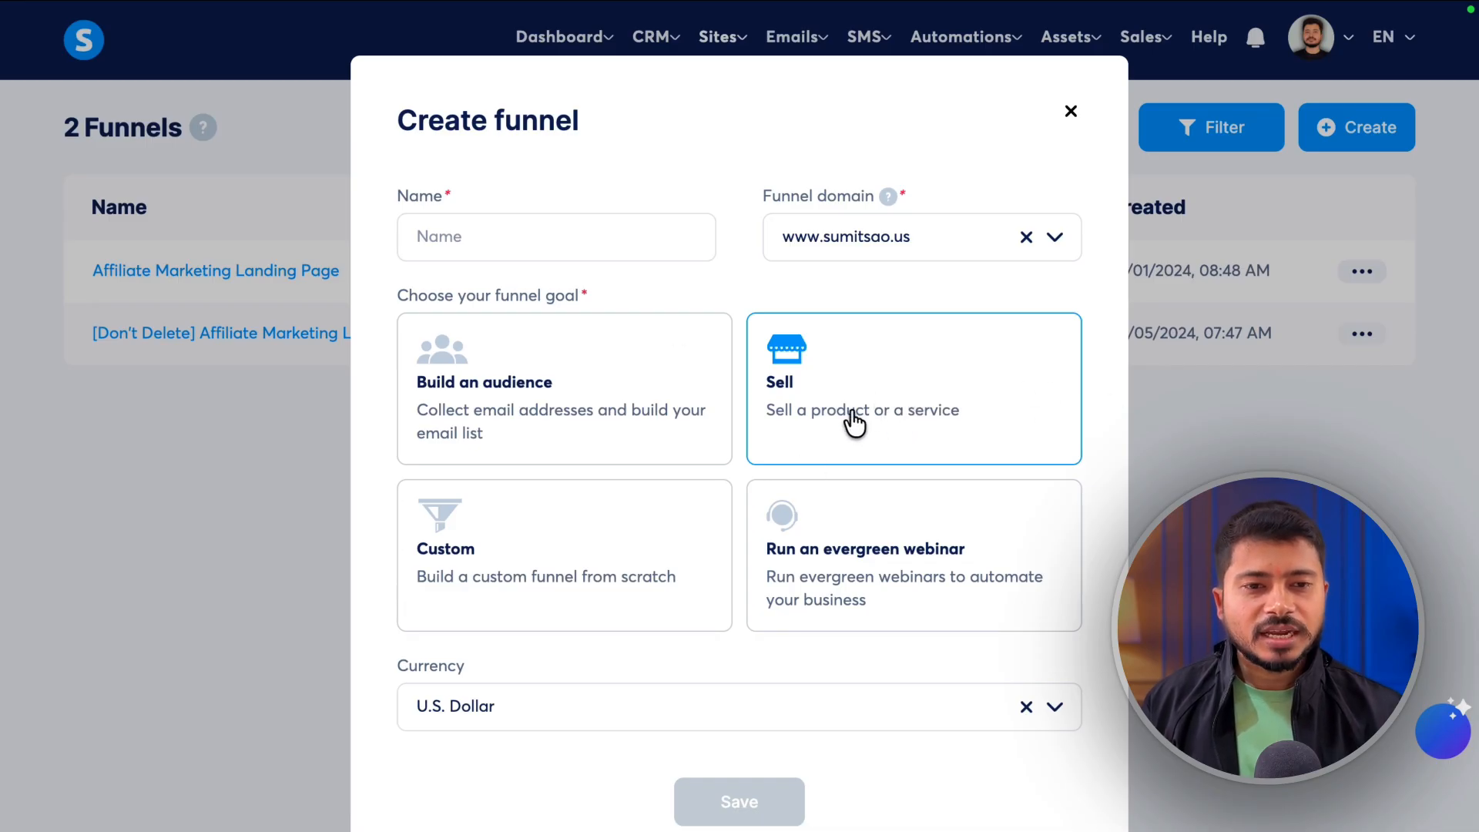
Name the new funnel DEMO Landing Page and save it.
{"action": "scroll", "coordinate": [848, 420], "scroll_direction": "down", "scroll_amount": 2}
{"action": "left_click", "coordinate": [461, 136]}
{"action": "scroll", "coordinate": [559, 343], "scroll_direction": "up", "scroll_amount": 2}
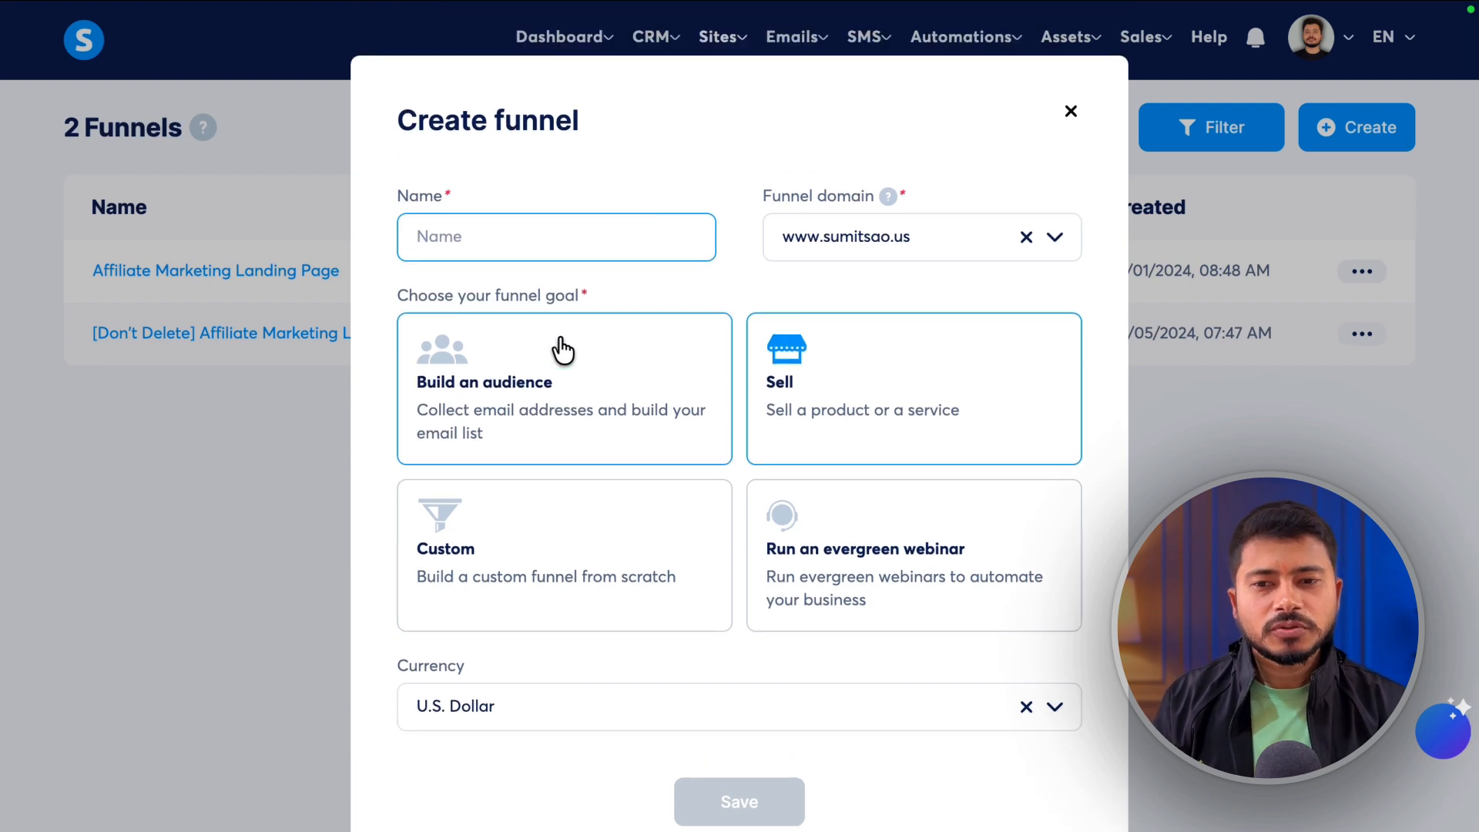
{"action": "type", "text": "DEMO Landing Pa"}
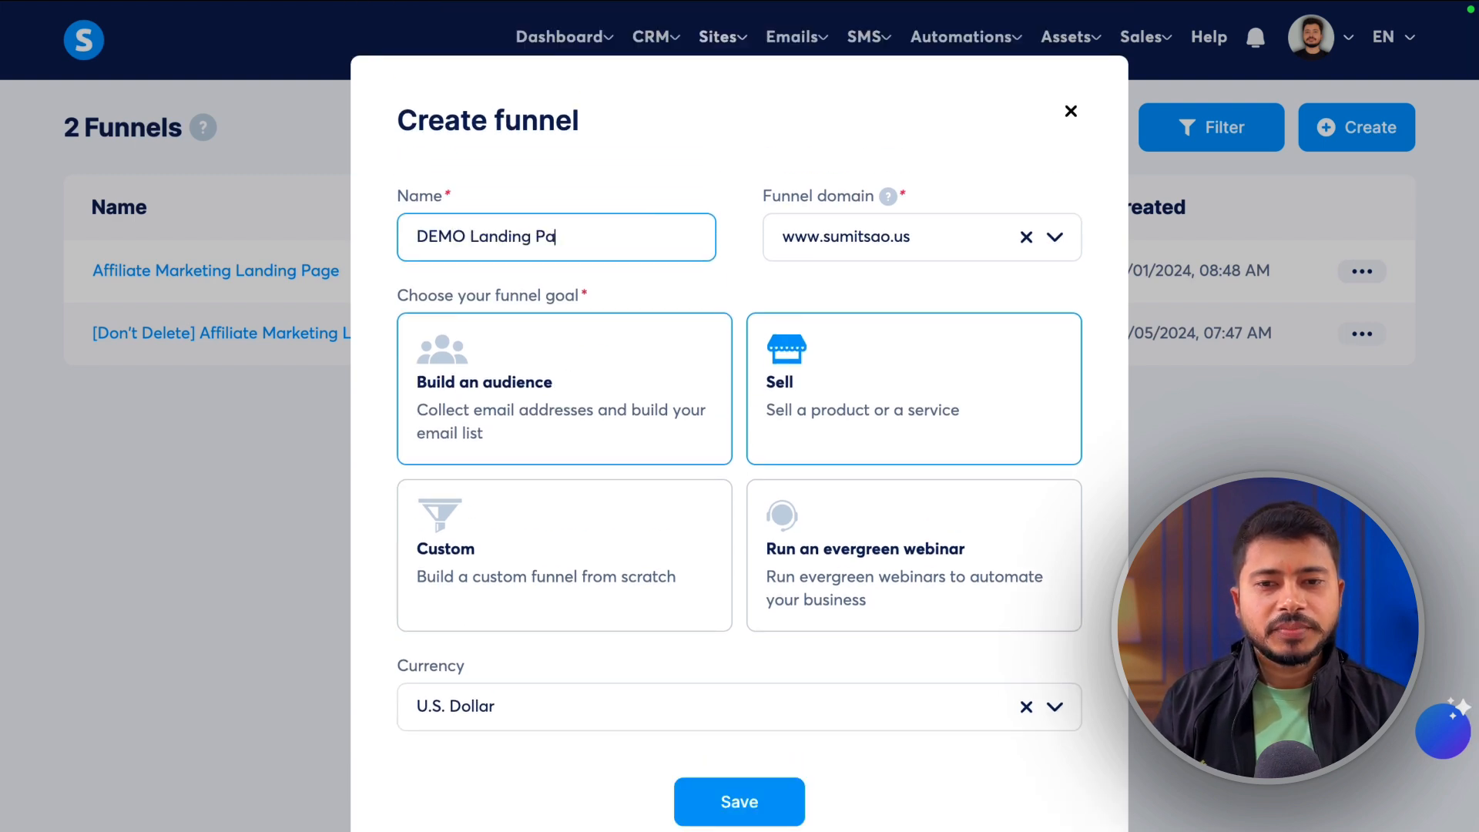
{"action": "type", "text": "ge"}
{"action": "scroll", "coordinate": [670, 138], "scroll_direction": "down", "scroll_amount": 2}
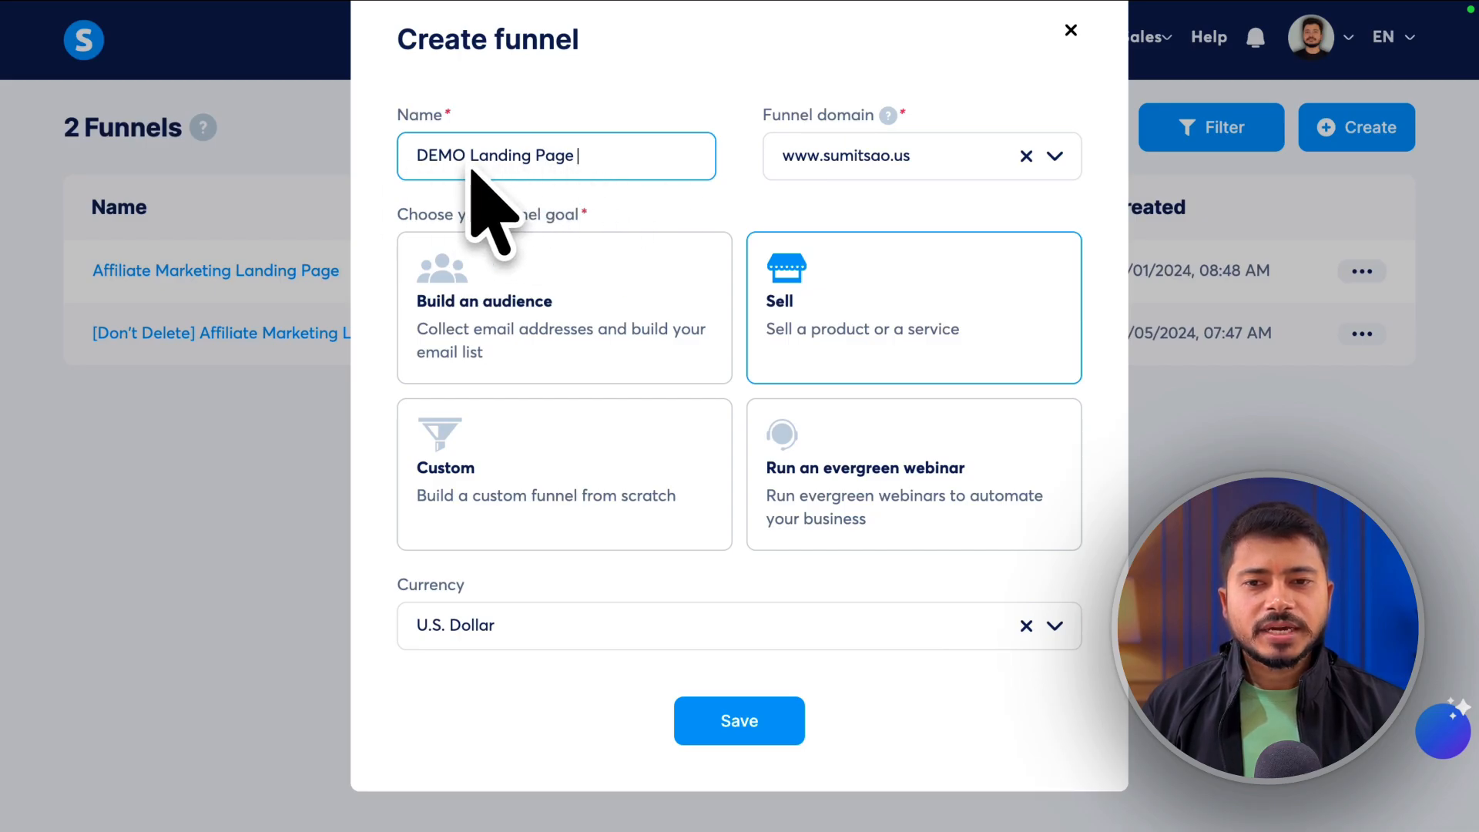
{"action": "scroll", "coordinate": [738, 593], "scroll_direction": "down", "scroll_amount": 1}
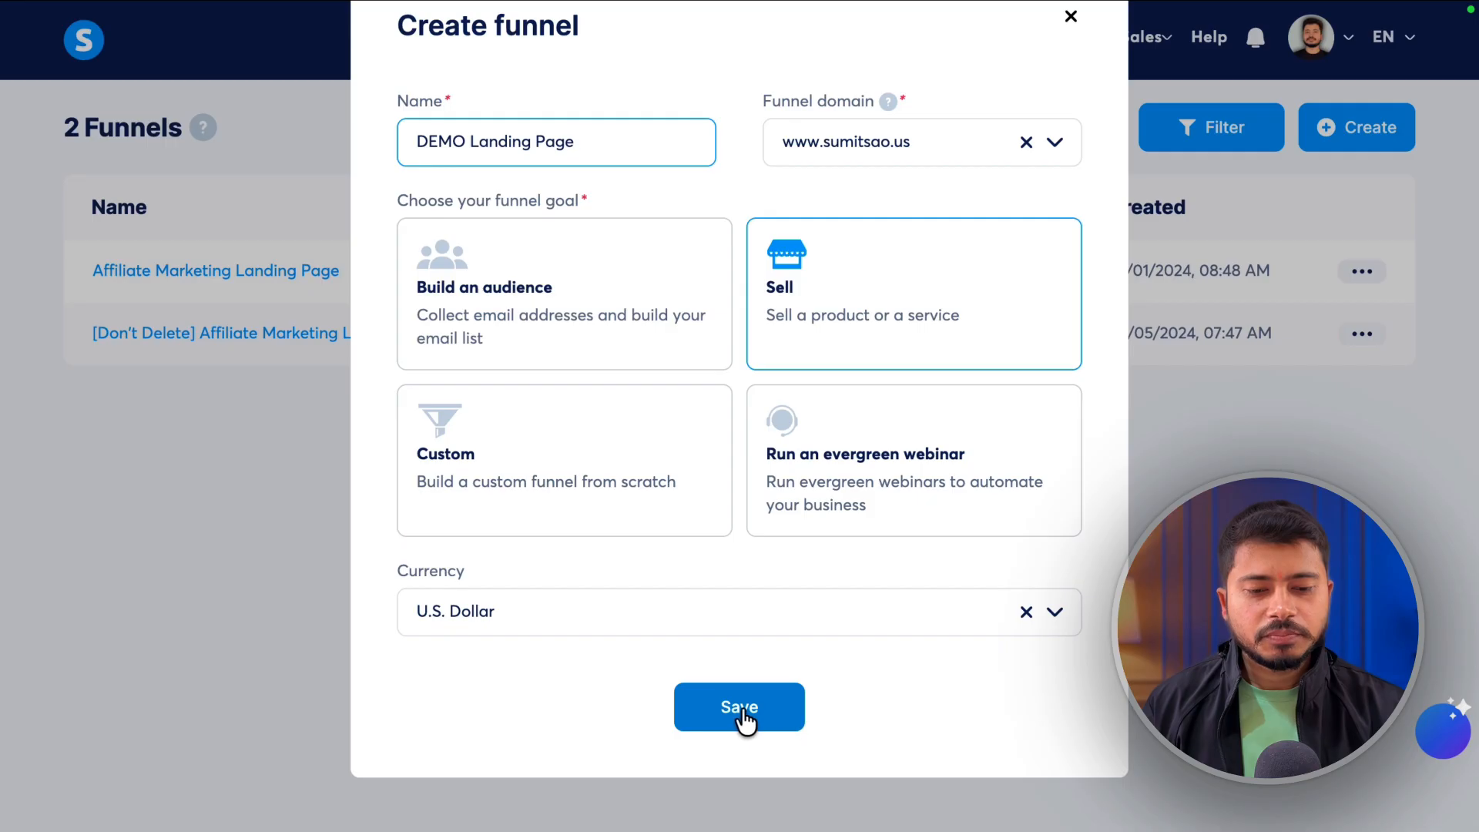
{"action": "left_click", "coordinate": [743, 720]}
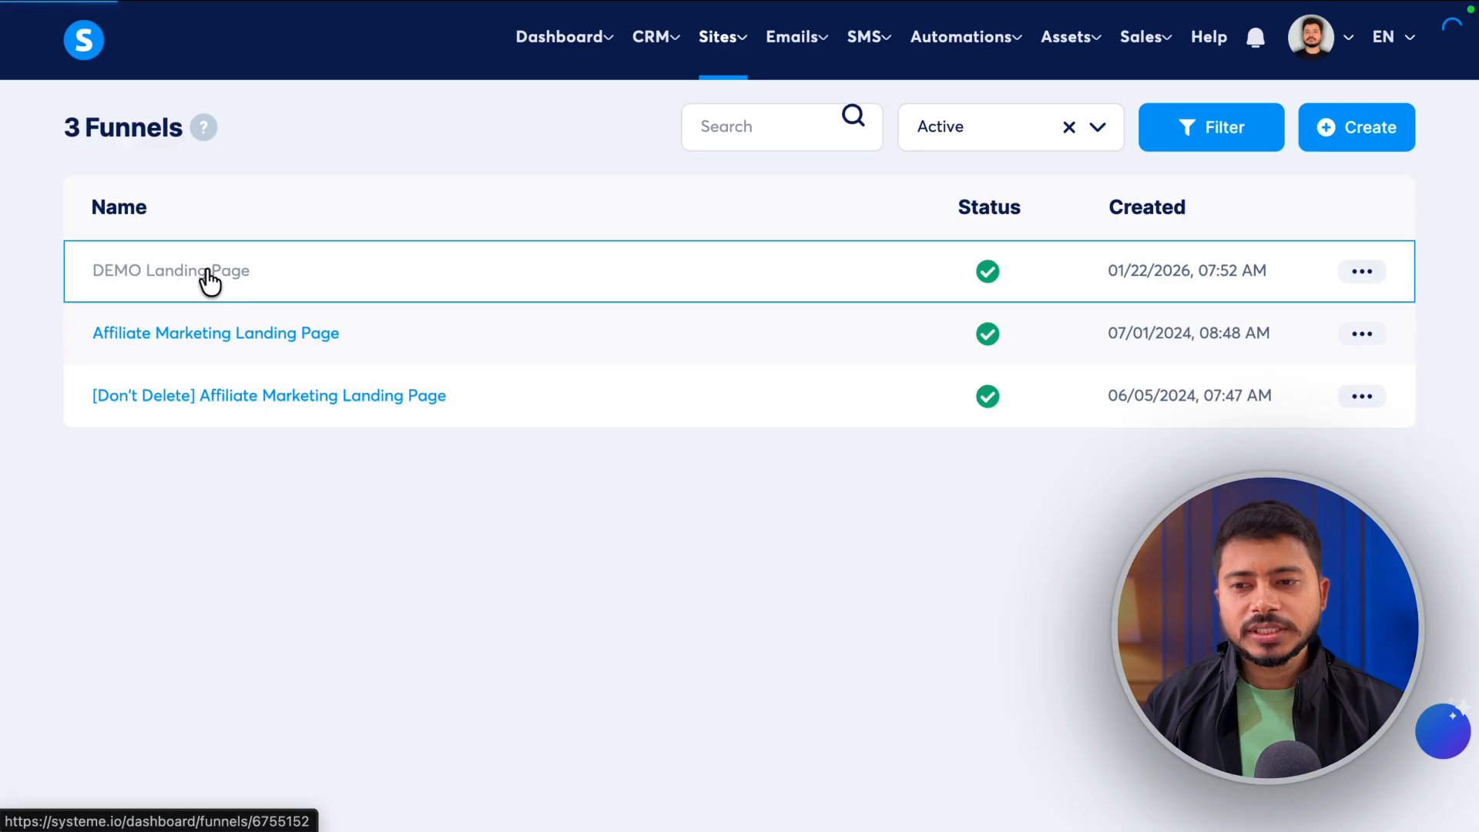
Open the DEMO Landing Page funnel and review its Order Form and Thank You Page steps.
{"action": "left_click", "coordinate": [206, 273]}
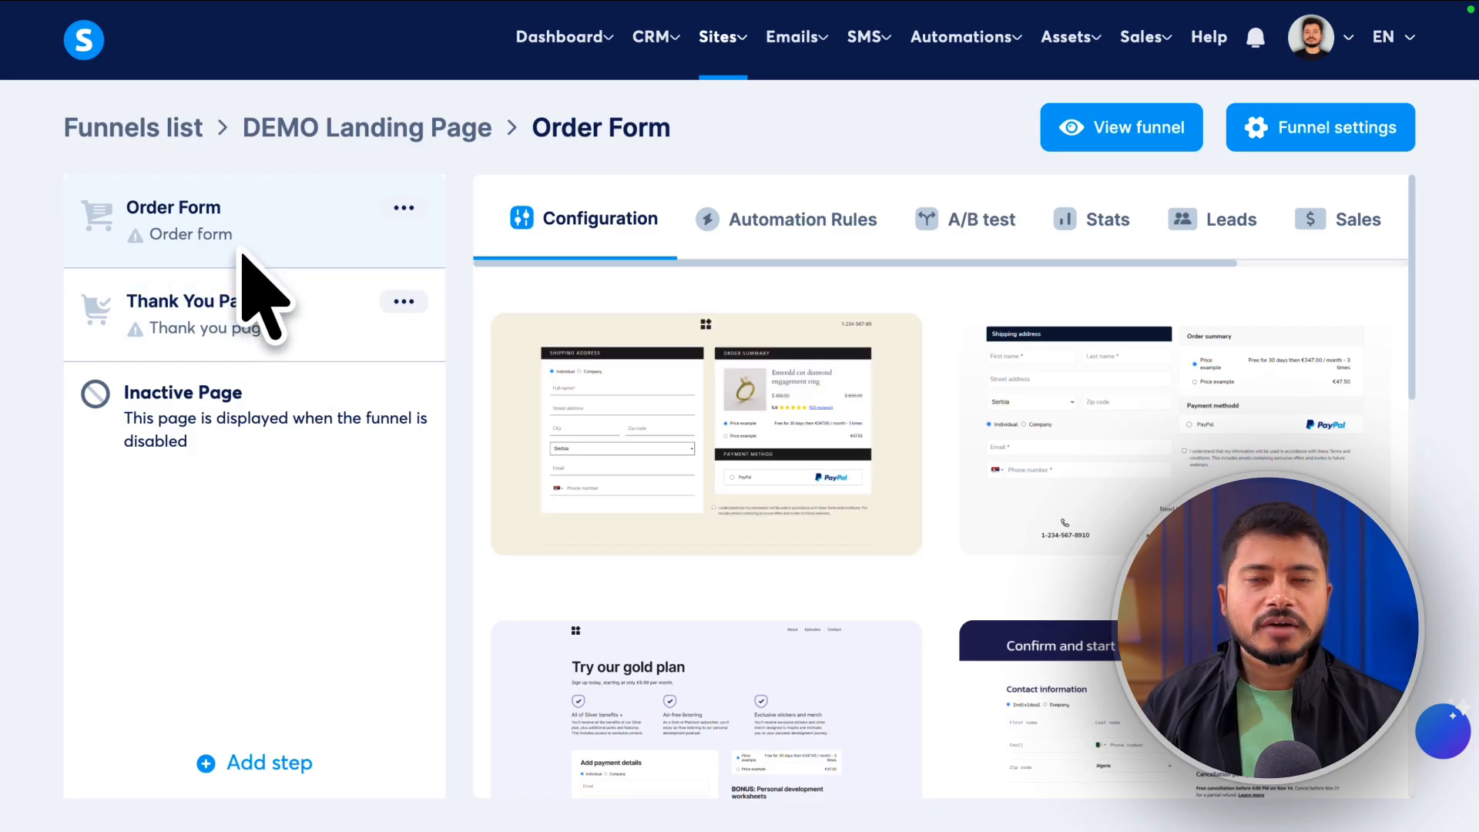
{"action": "mouse_move", "coordinate": [704, 380]}
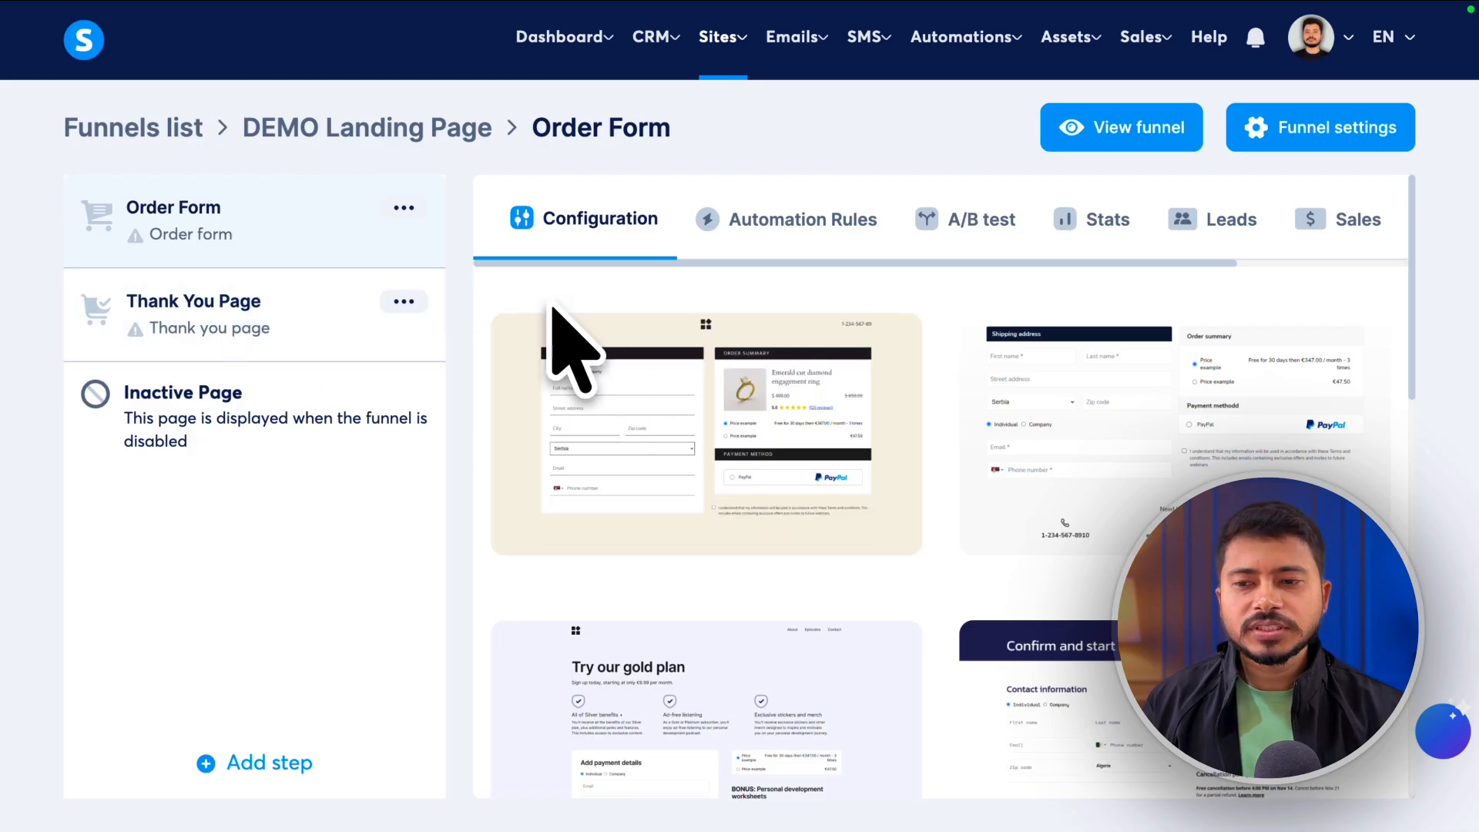
{"action": "left_click", "coordinate": [231, 337]}
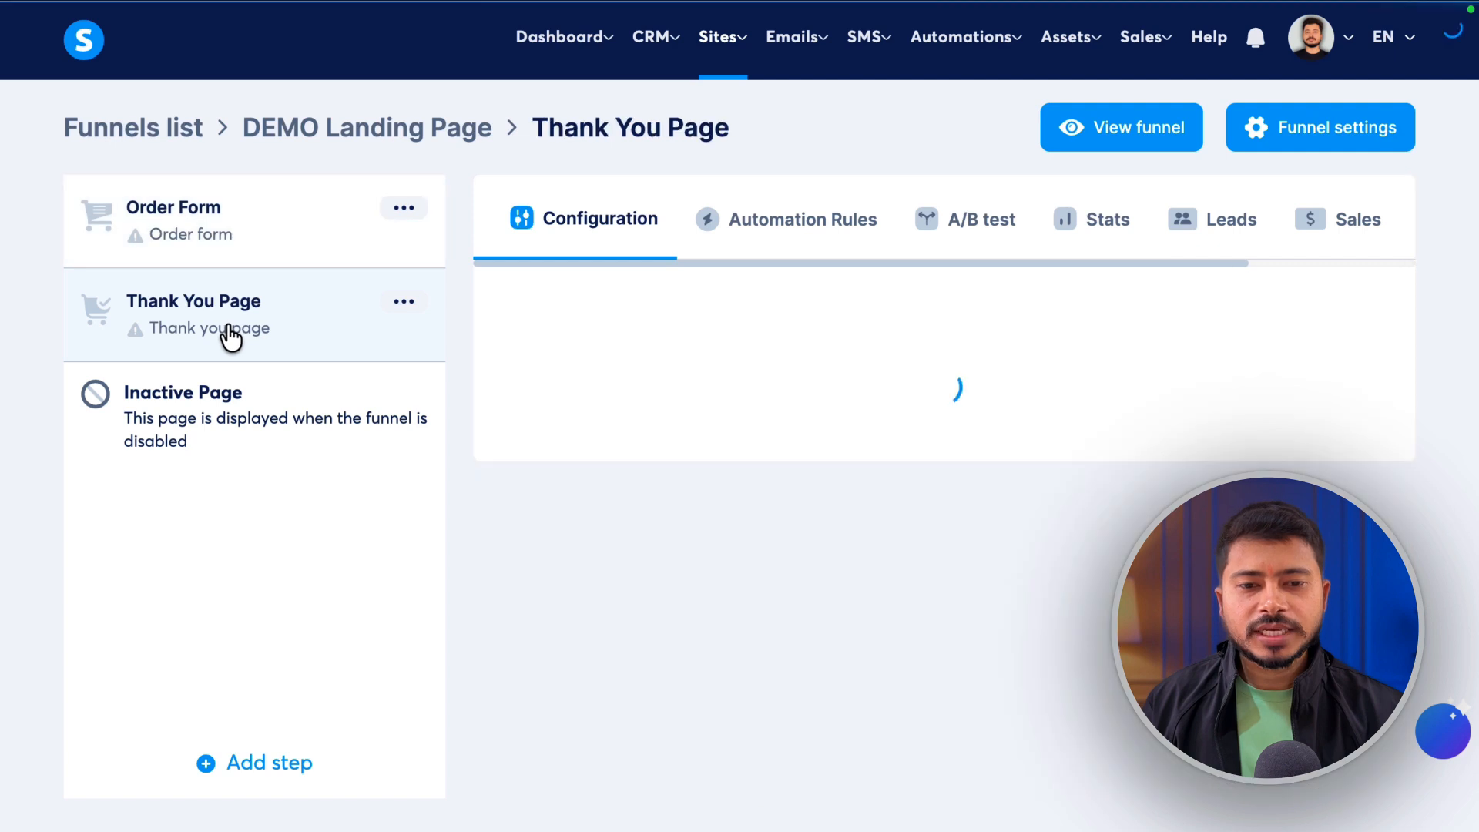
{"action": "left_click", "coordinate": [229, 260]}
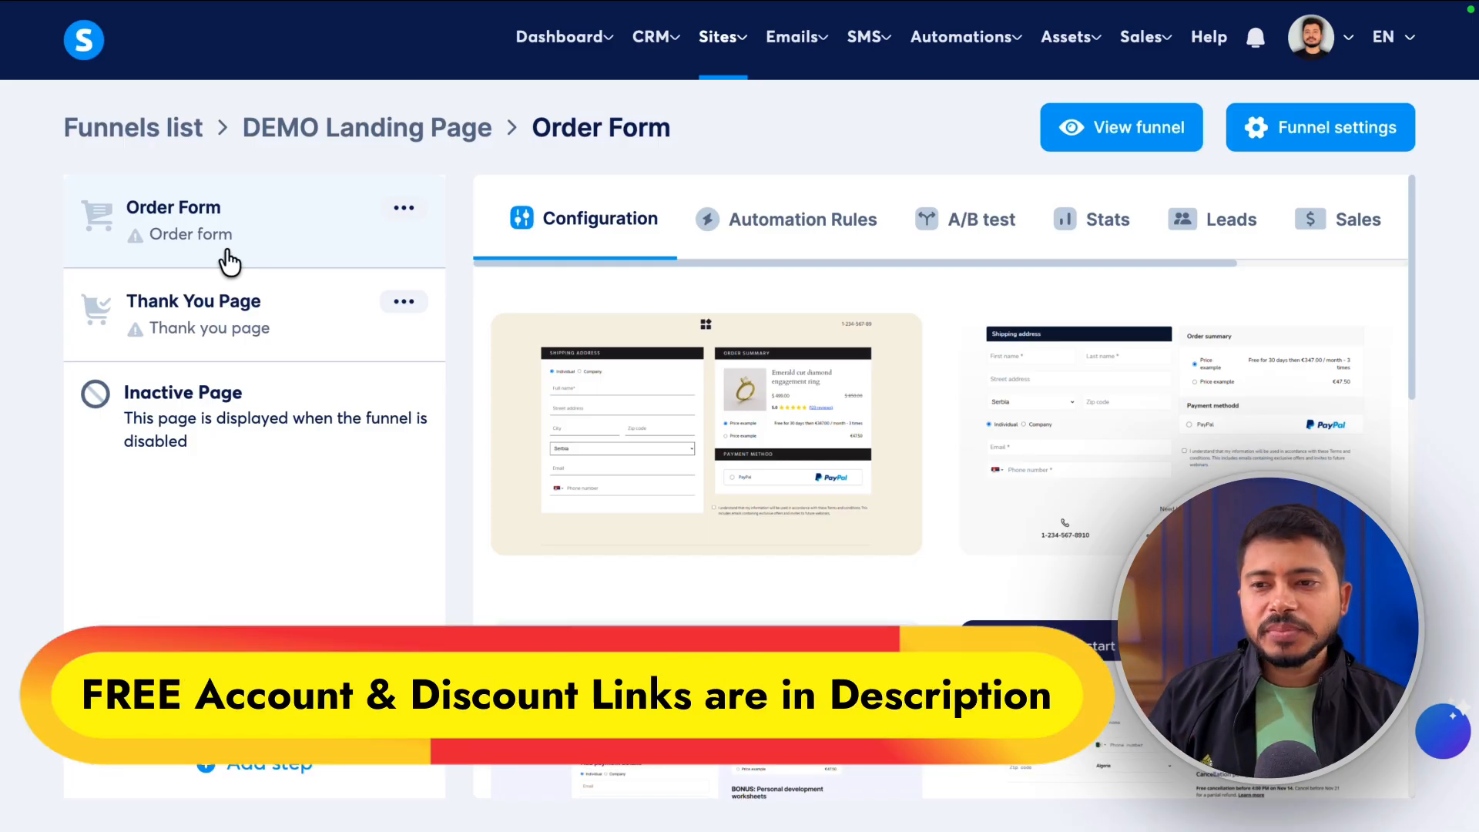
Remove the Order Form and Thank You Page steps from the funnel.
{"action": "left_click", "coordinate": [414, 211]}
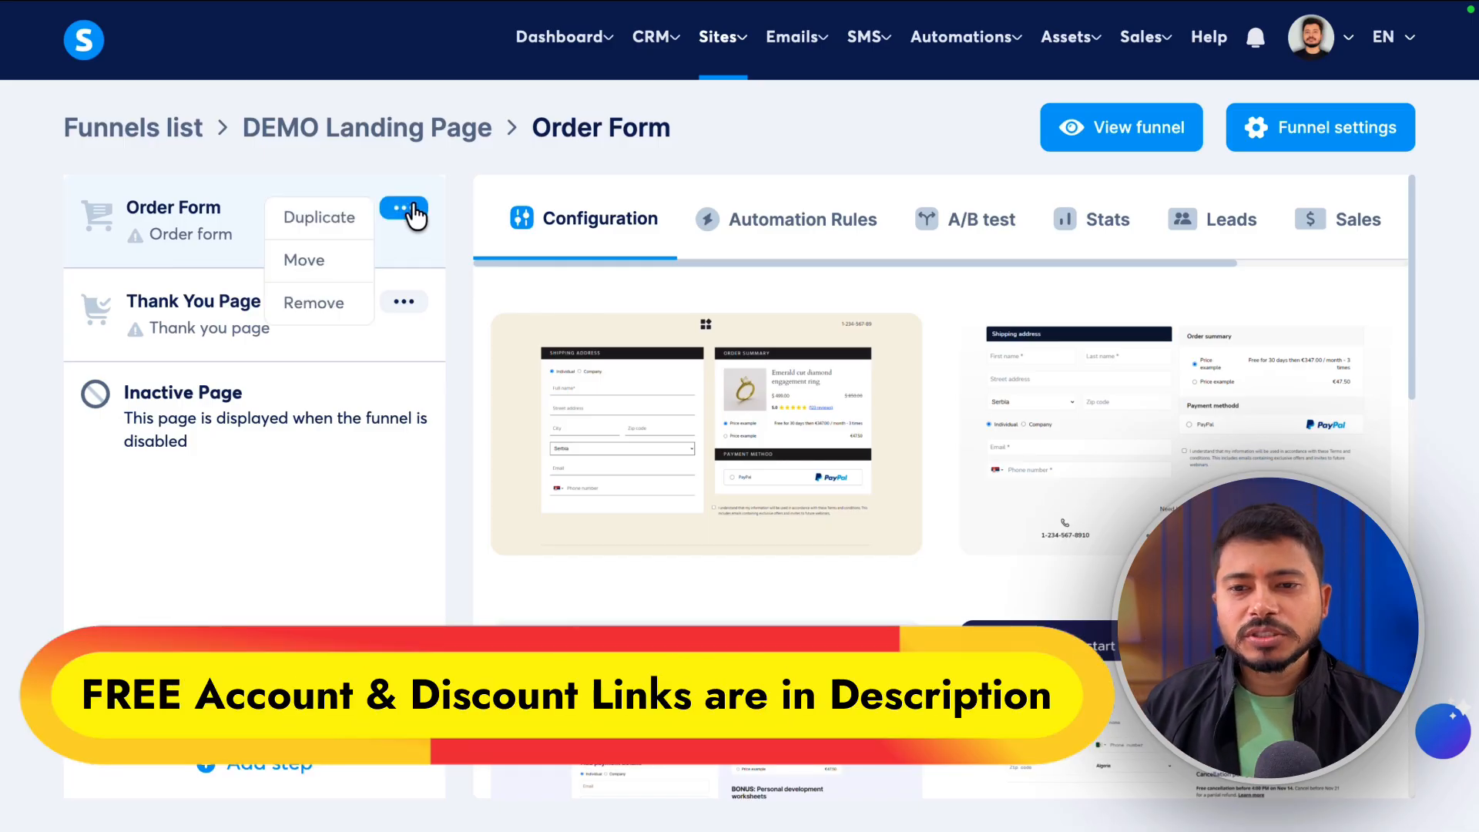
{"action": "left_click", "coordinate": [312, 308]}
{"action": "left_click", "coordinate": [879, 509]}
{"action": "left_click", "coordinate": [403, 208]}
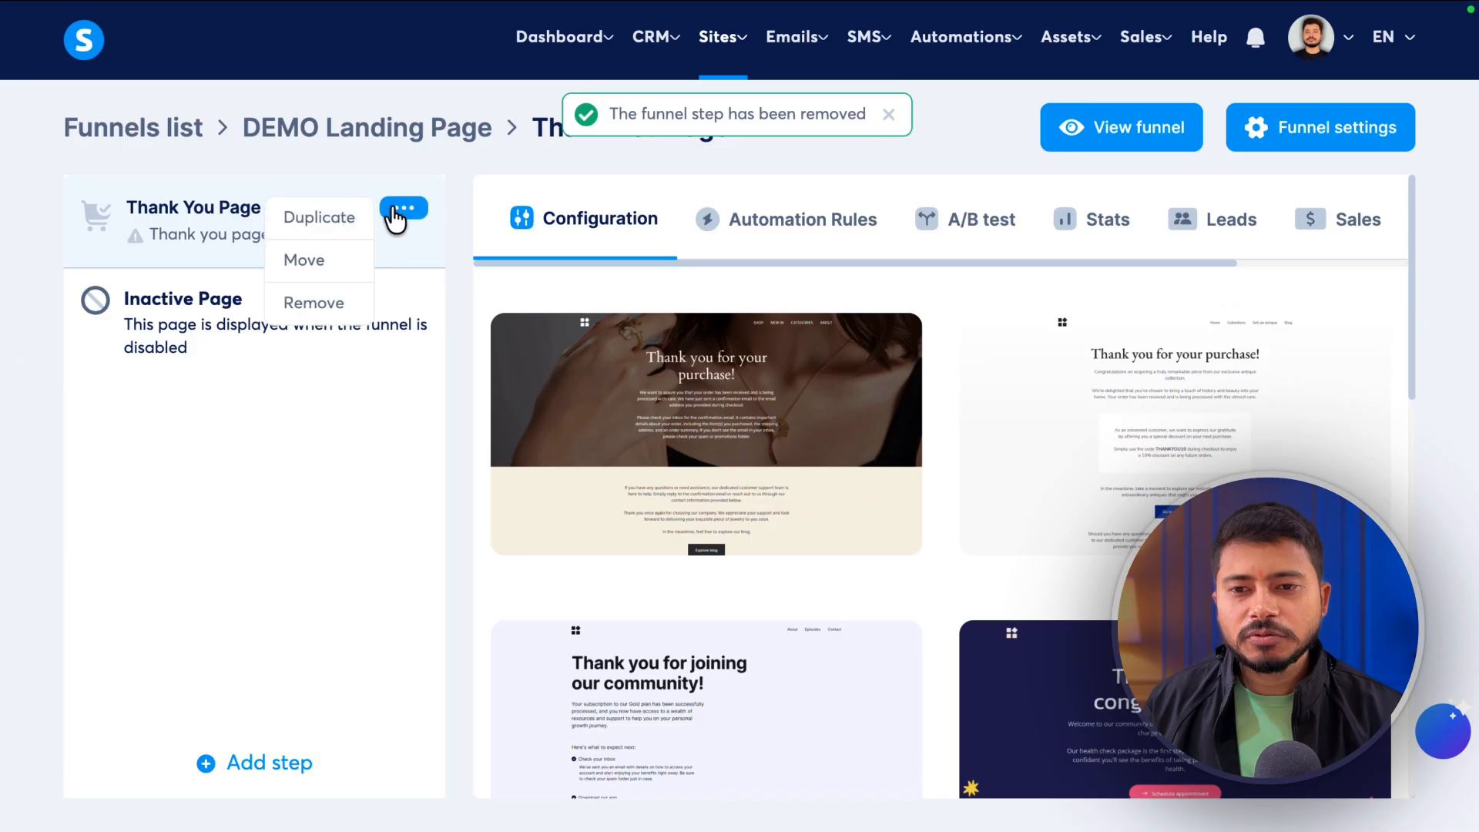
{"action": "left_click", "coordinate": [319, 308]}
{"action": "left_click", "coordinate": [852, 504]}
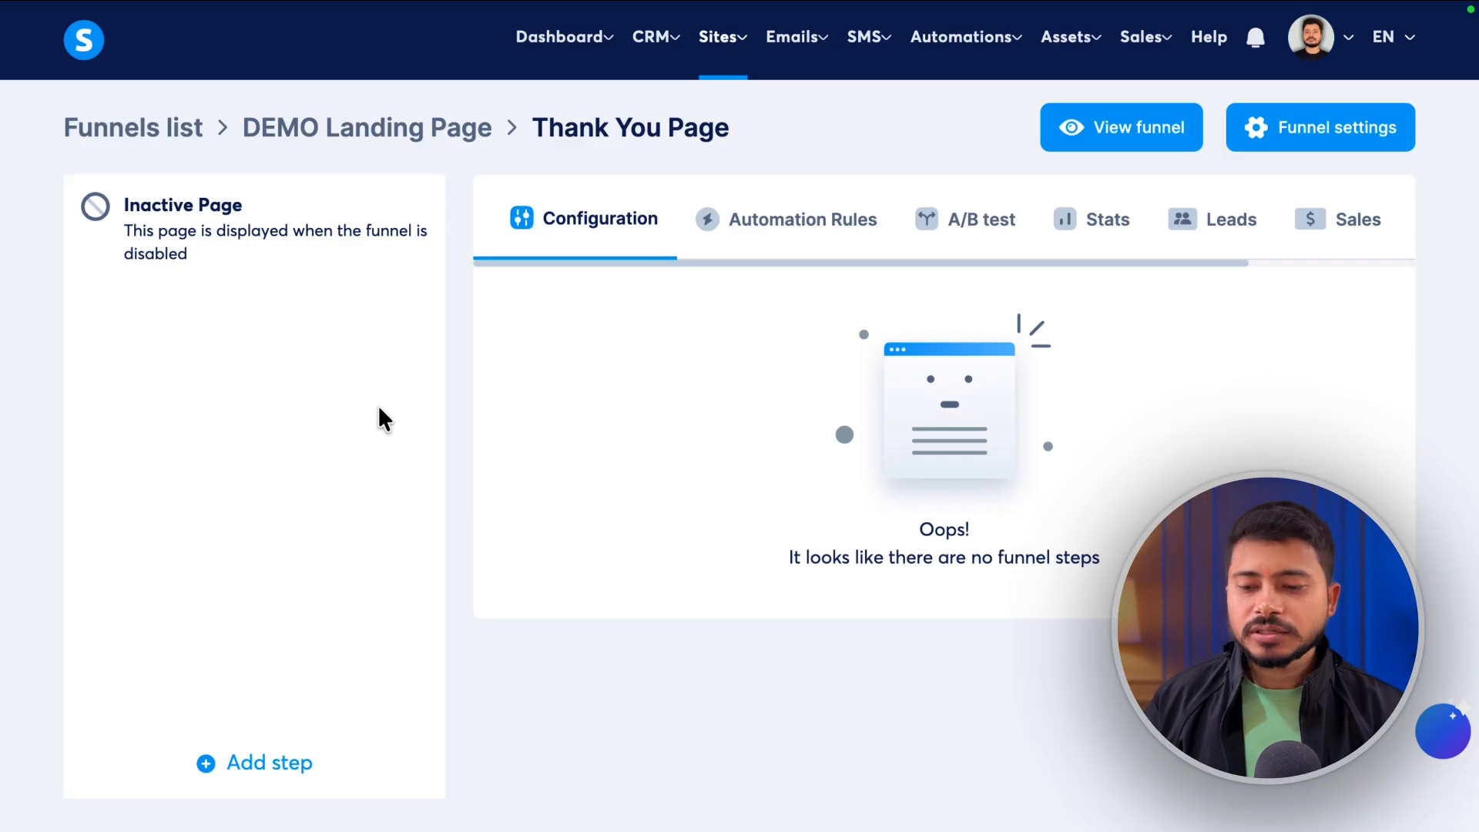
Add a template-based funnel step named Pikzels AI Presell Landing Page with the type Sales page.
{"action": "left_click", "coordinate": [259, 773]}
{"action": "left_click", "coordinate": [409, 350]}
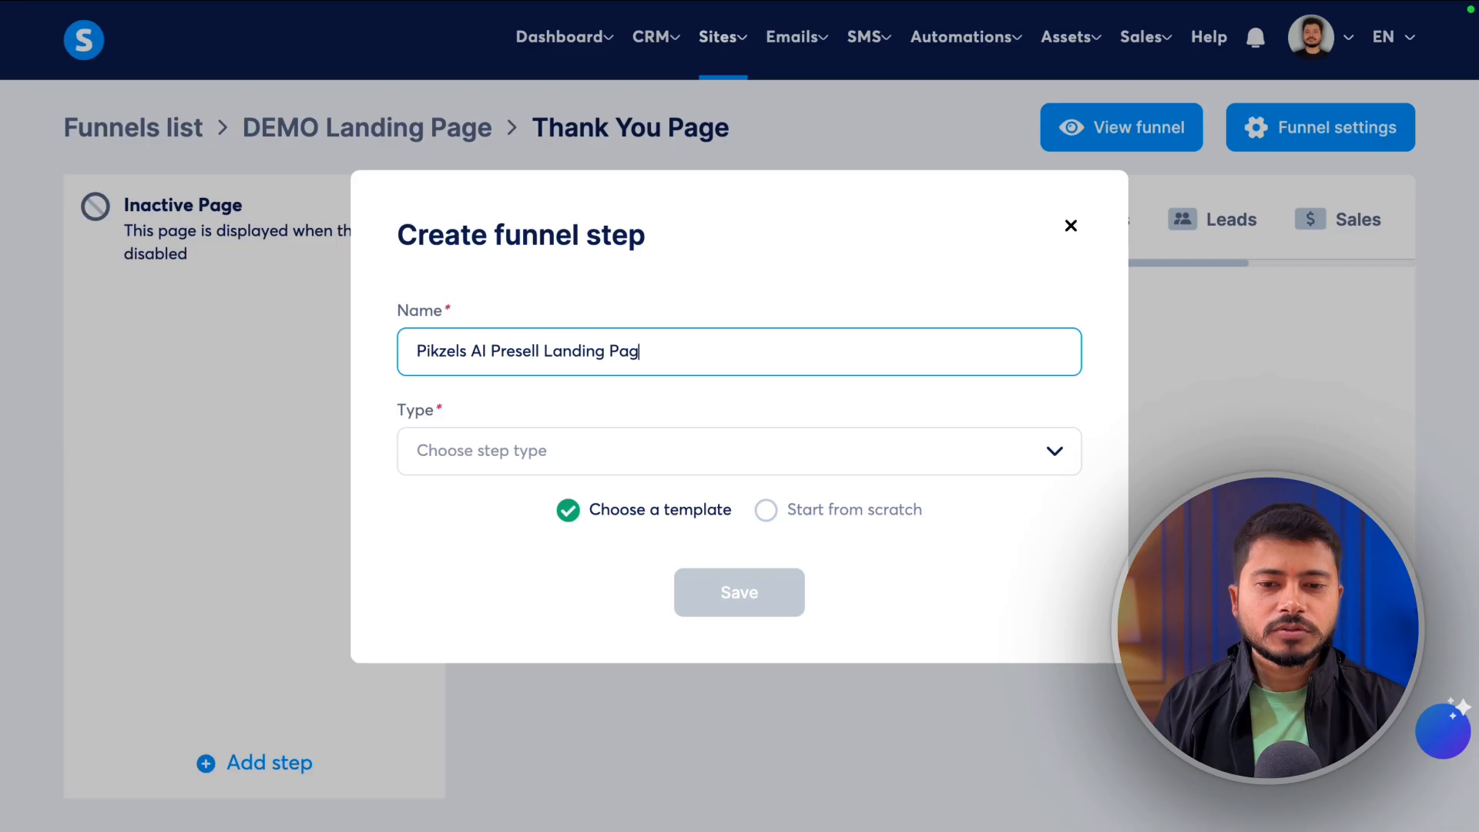
{"action": "left_click", "coordinate": [483, 456]}
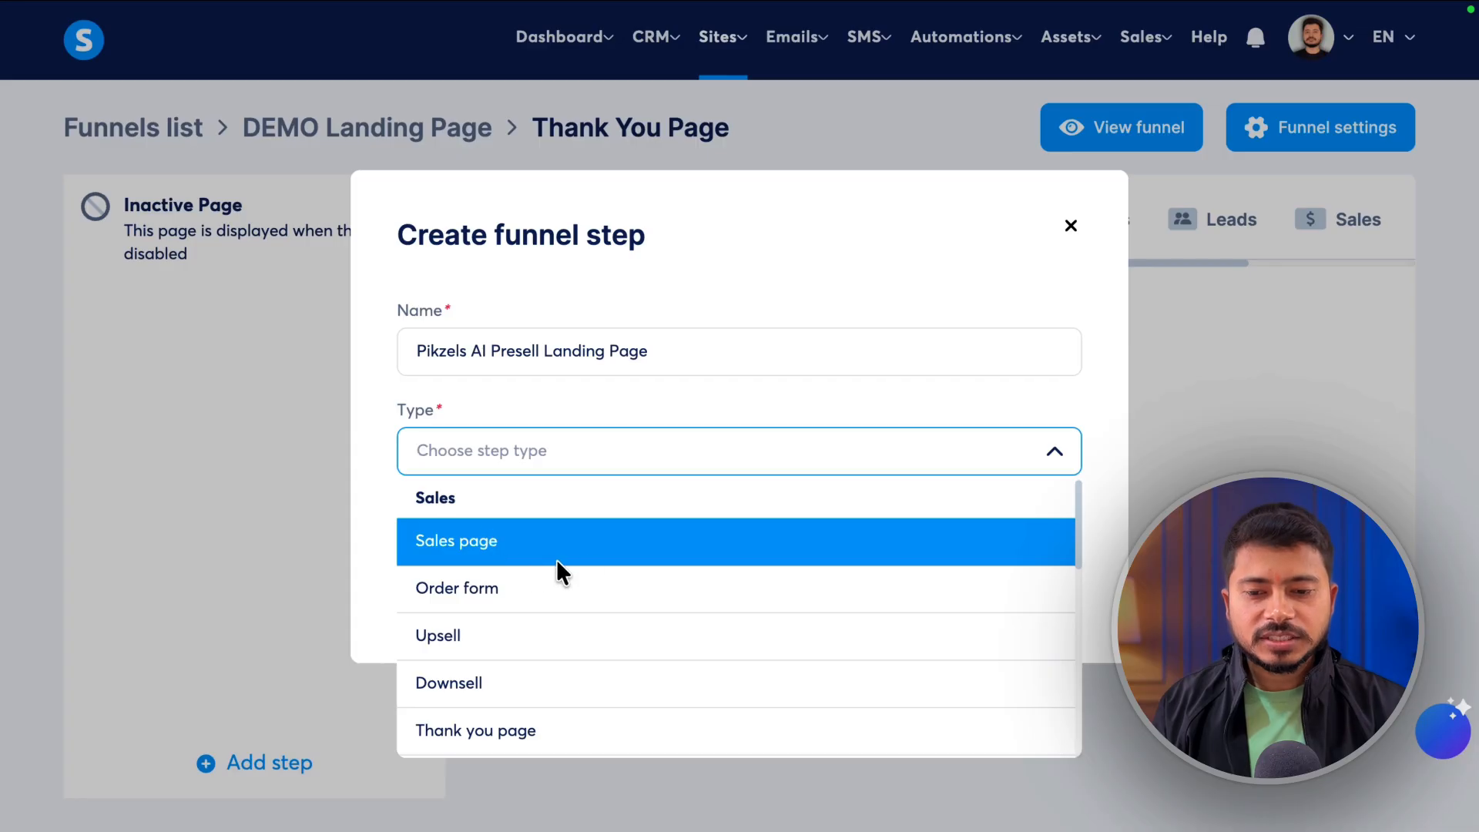
{"action": "scroll", "coordinate": [590, 596], "scroll_direction": "down", "scroll_amount": 1}
{"action": "scroll", "coordinate": [590, 598], "scroll_direction": "down", "scroll_amount": 5}
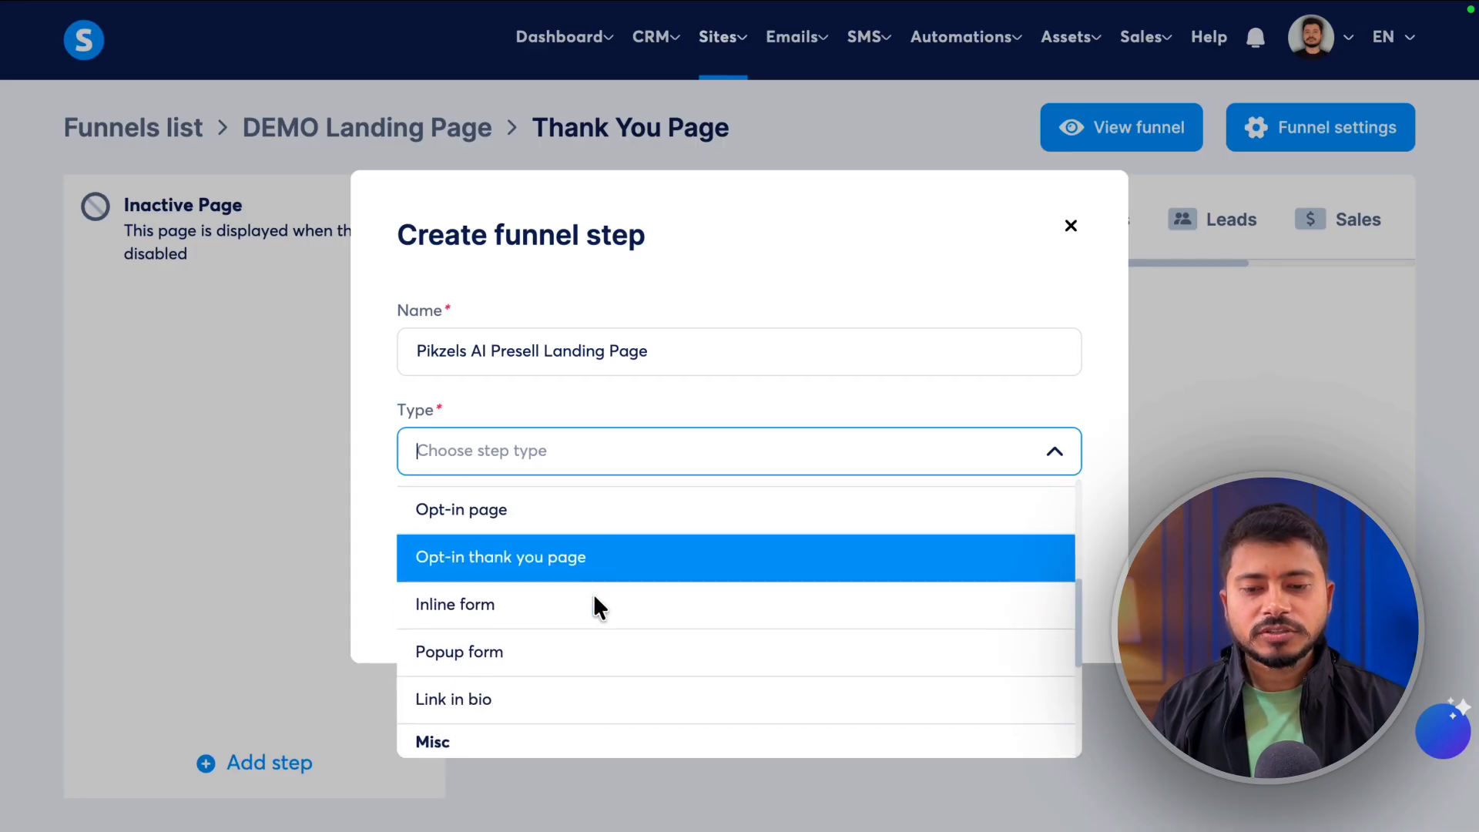
{"action": "scroll", "coordinate": [577, 641], "scroll_direction": "down", "scroll_amount": 2}
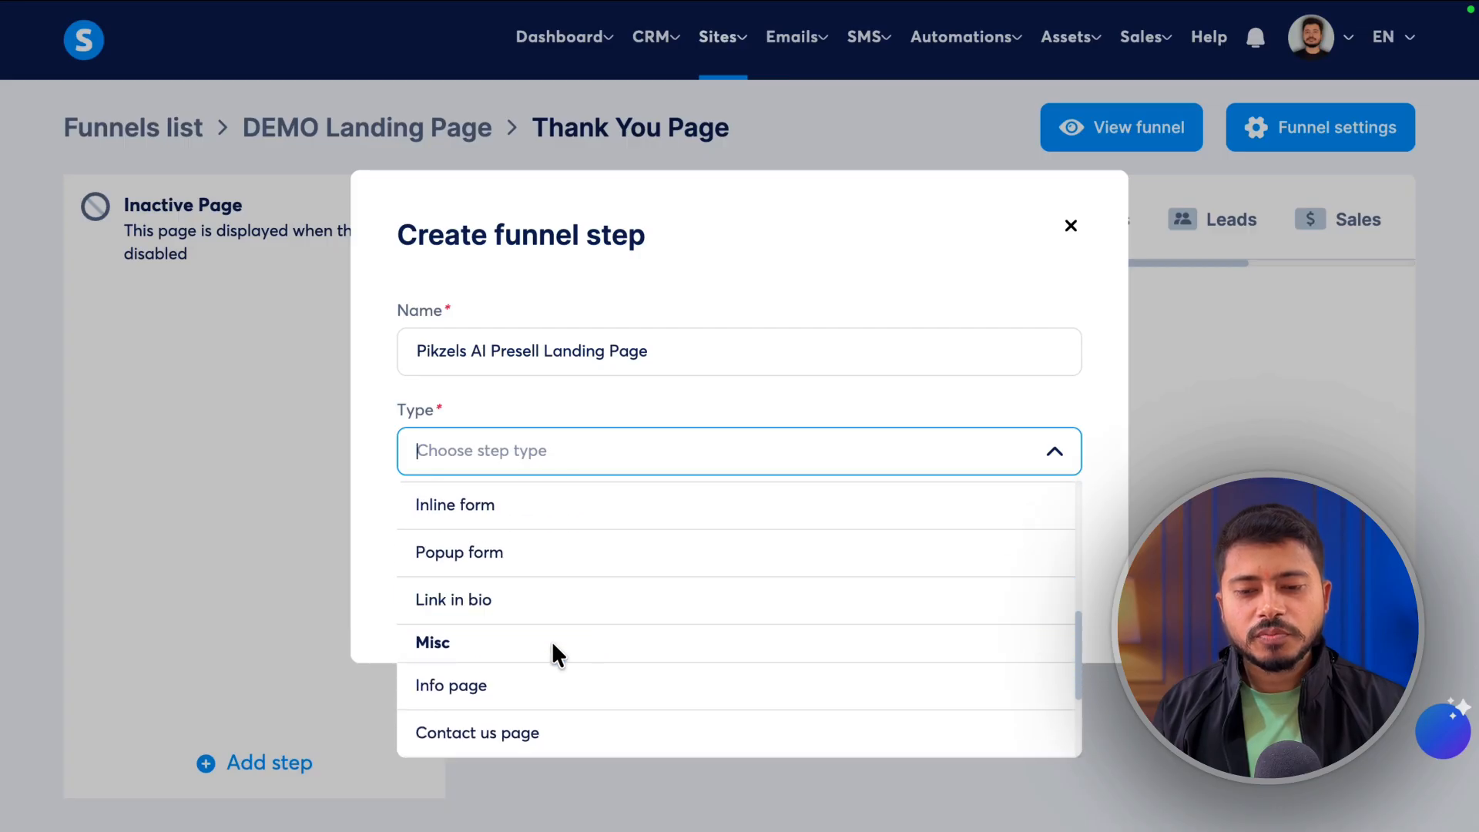
{"action": "scroll", "coordinate": [608, 598], "scroll_direction": "down", "scroll_amount": 2}
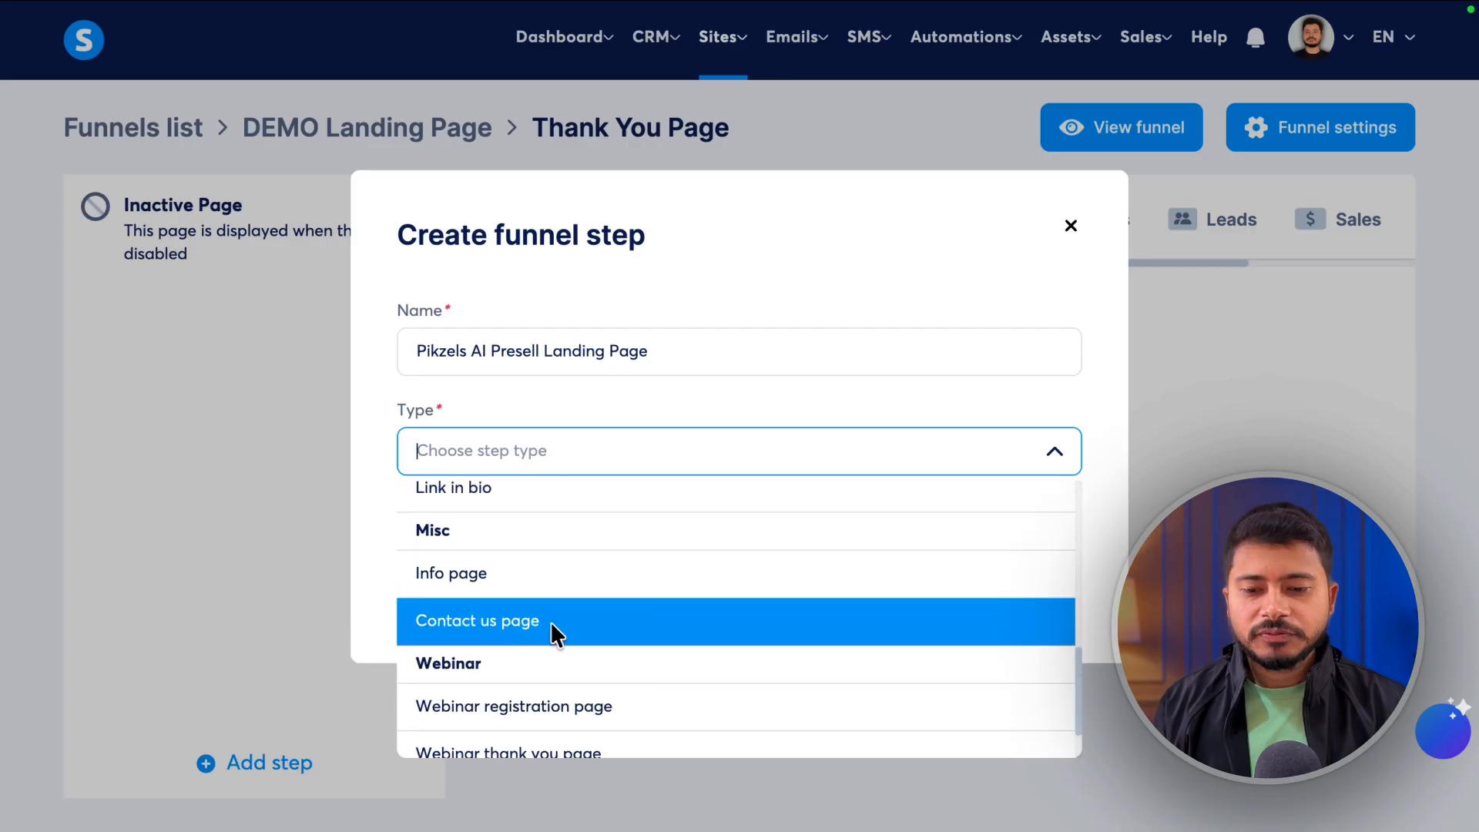
{"action": "scroll", "coordinate": [558, 636], "scroll_direction": "down", "scroll_amount": 1}
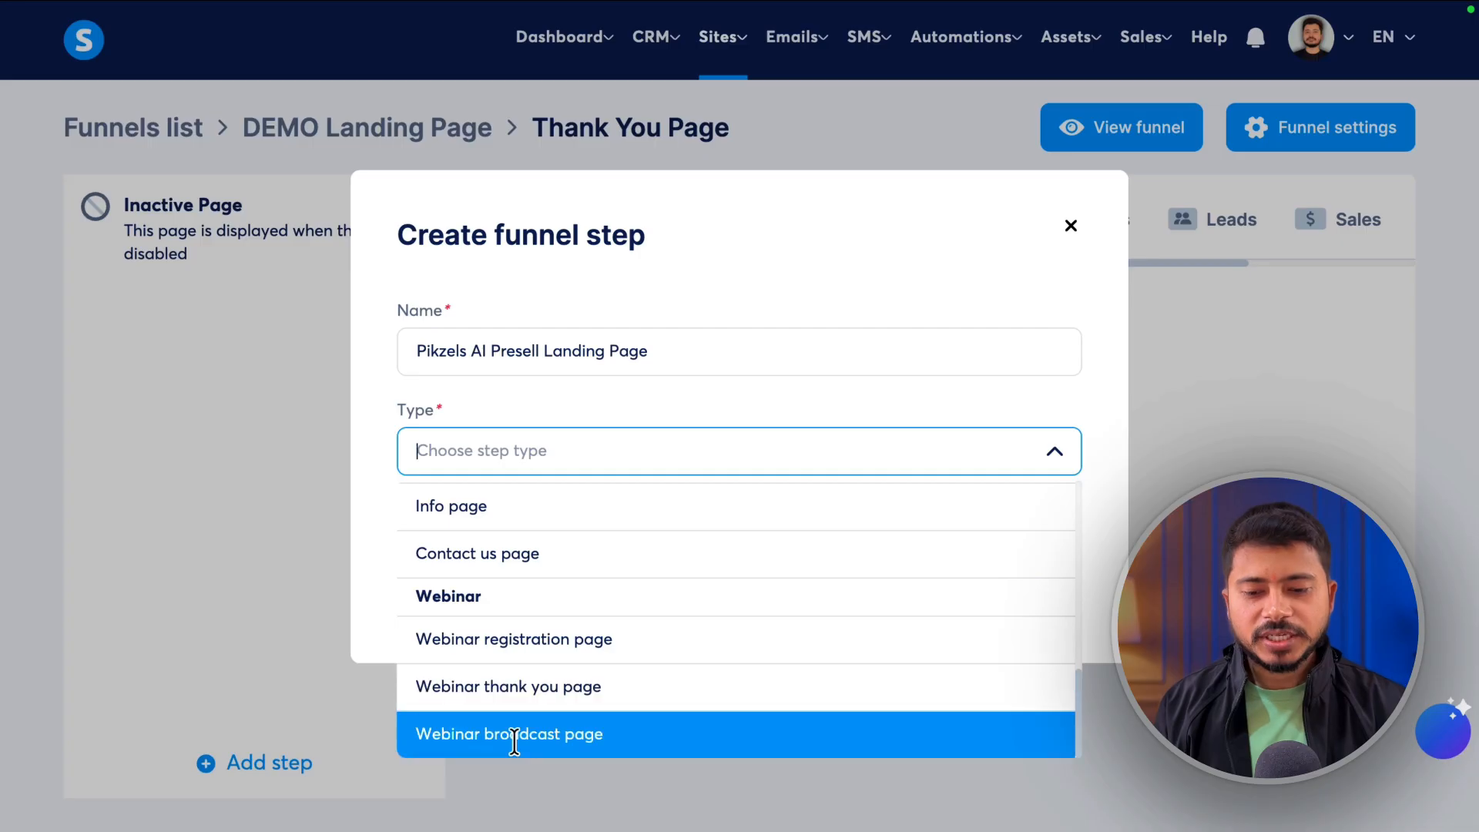
{"action": "scroll", "coordinate": [661, 670], "scroll_direction": "up", "scroll_amount": 6}
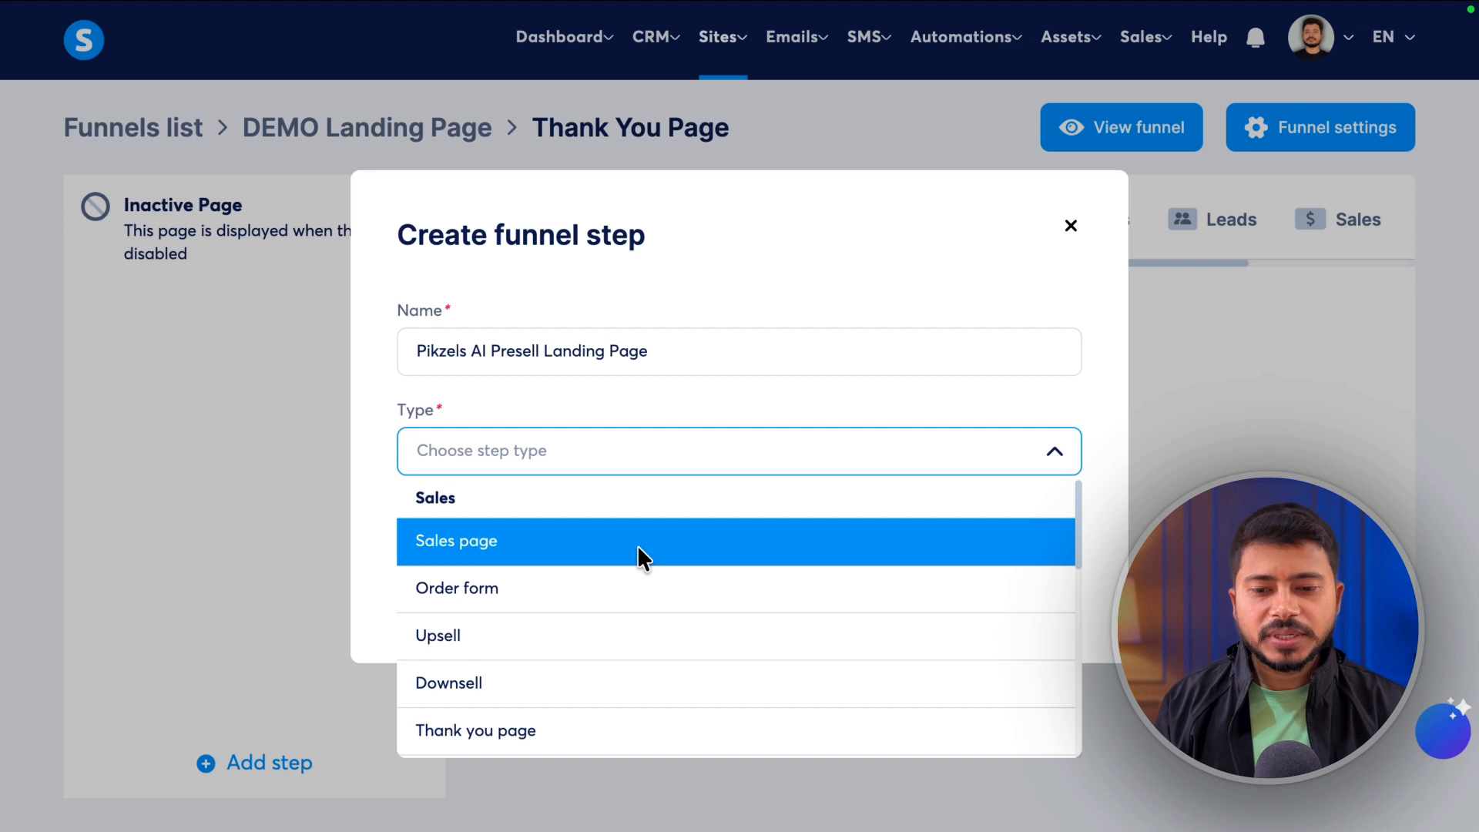
{"action": "left_click", "coordinate": [488, 542]}
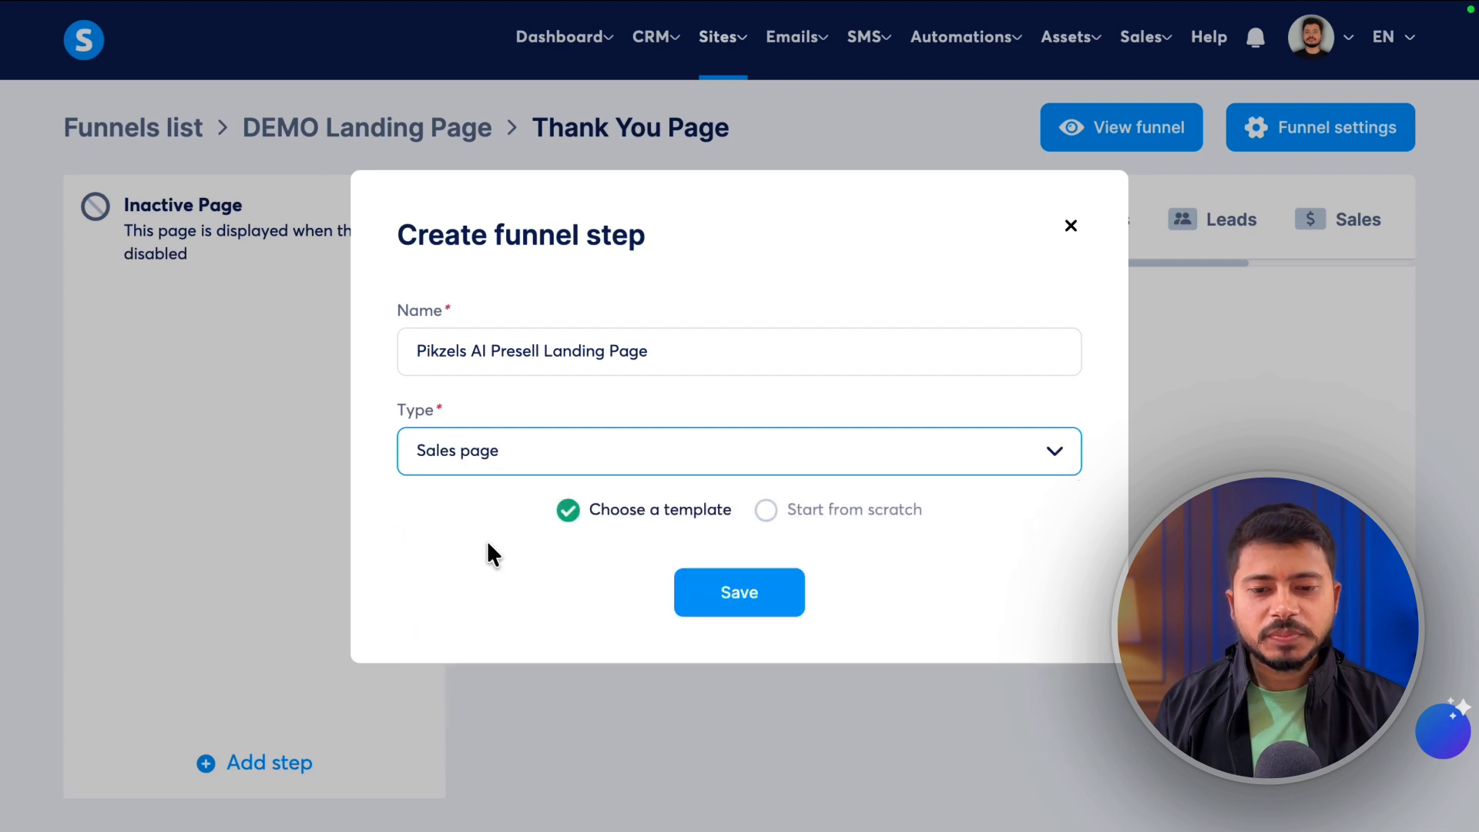
{"action": "left_click", "coordinate": [726, 610]}
Browse the sales page templates for the new step, showing 15 templates per page.
{"action": "mouse_move", "coordinate": [719, 523]}
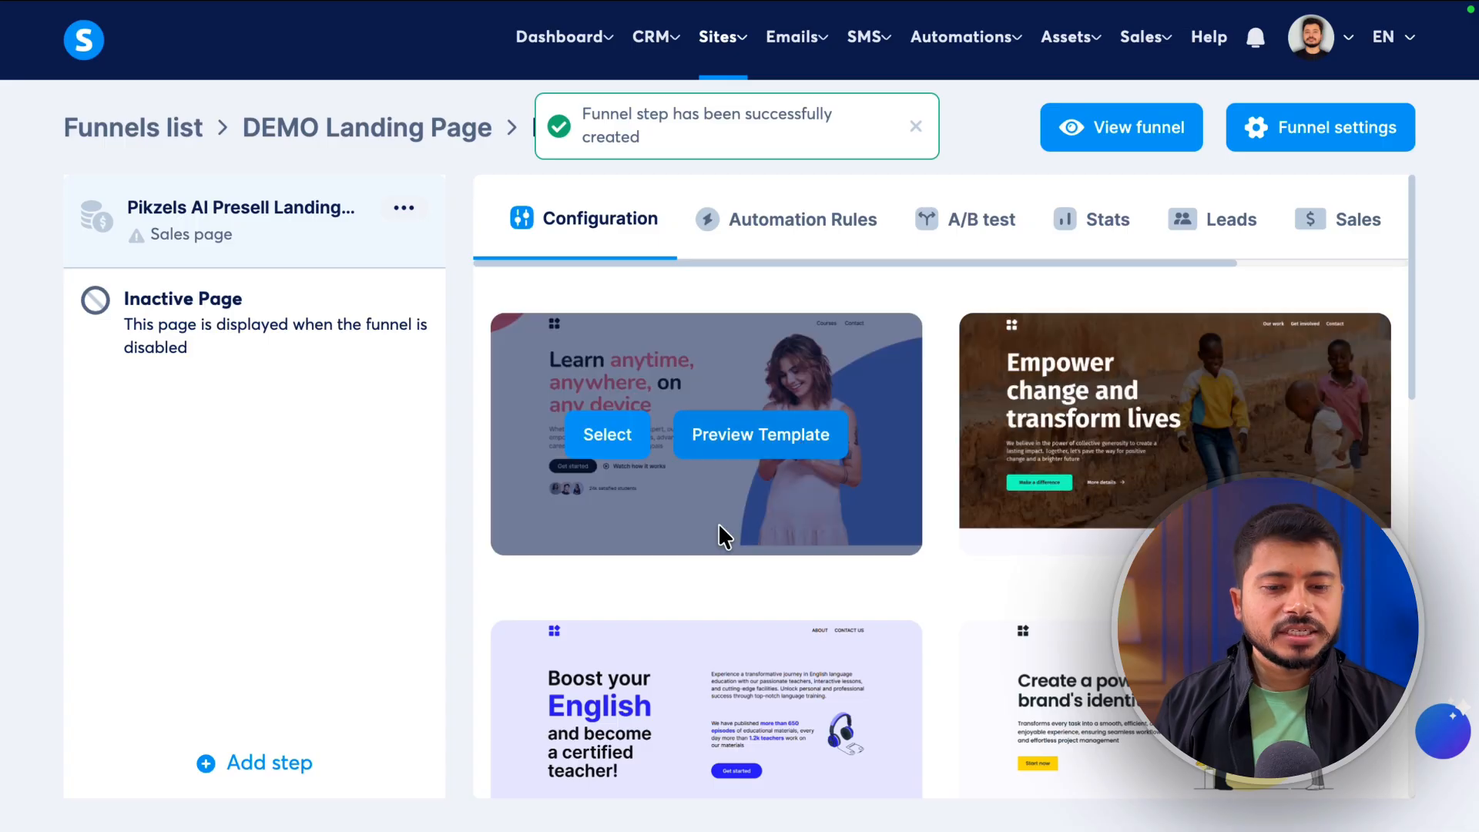
{"action": "scroll", "coordinate": [718, 524], "scroll_direction": "down", "scroll_amount": 12}
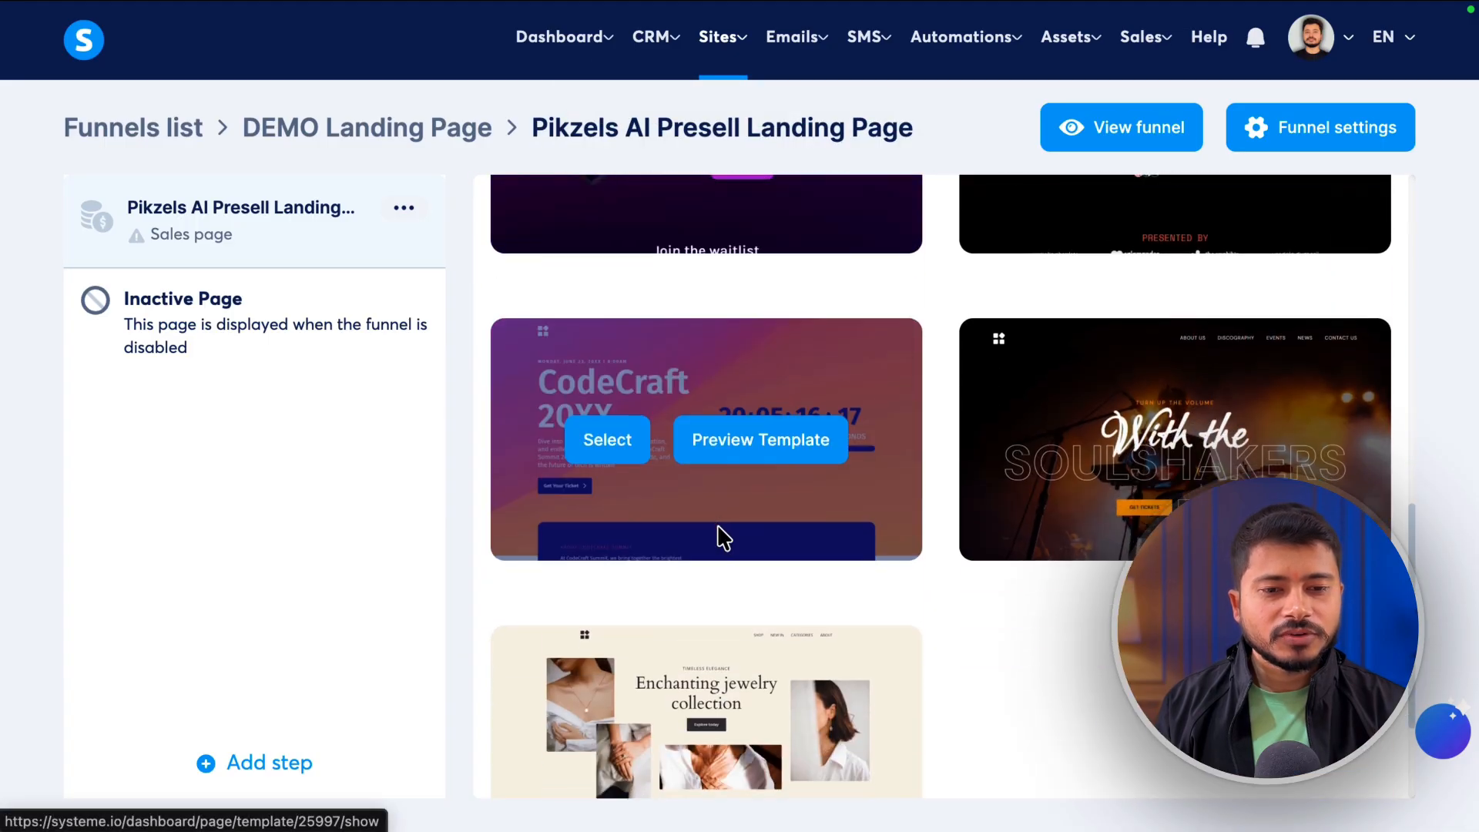
{"action": "scroll", "coordinate": [719, 536], "scroll_direction": "down", "scroll_amount": 3}
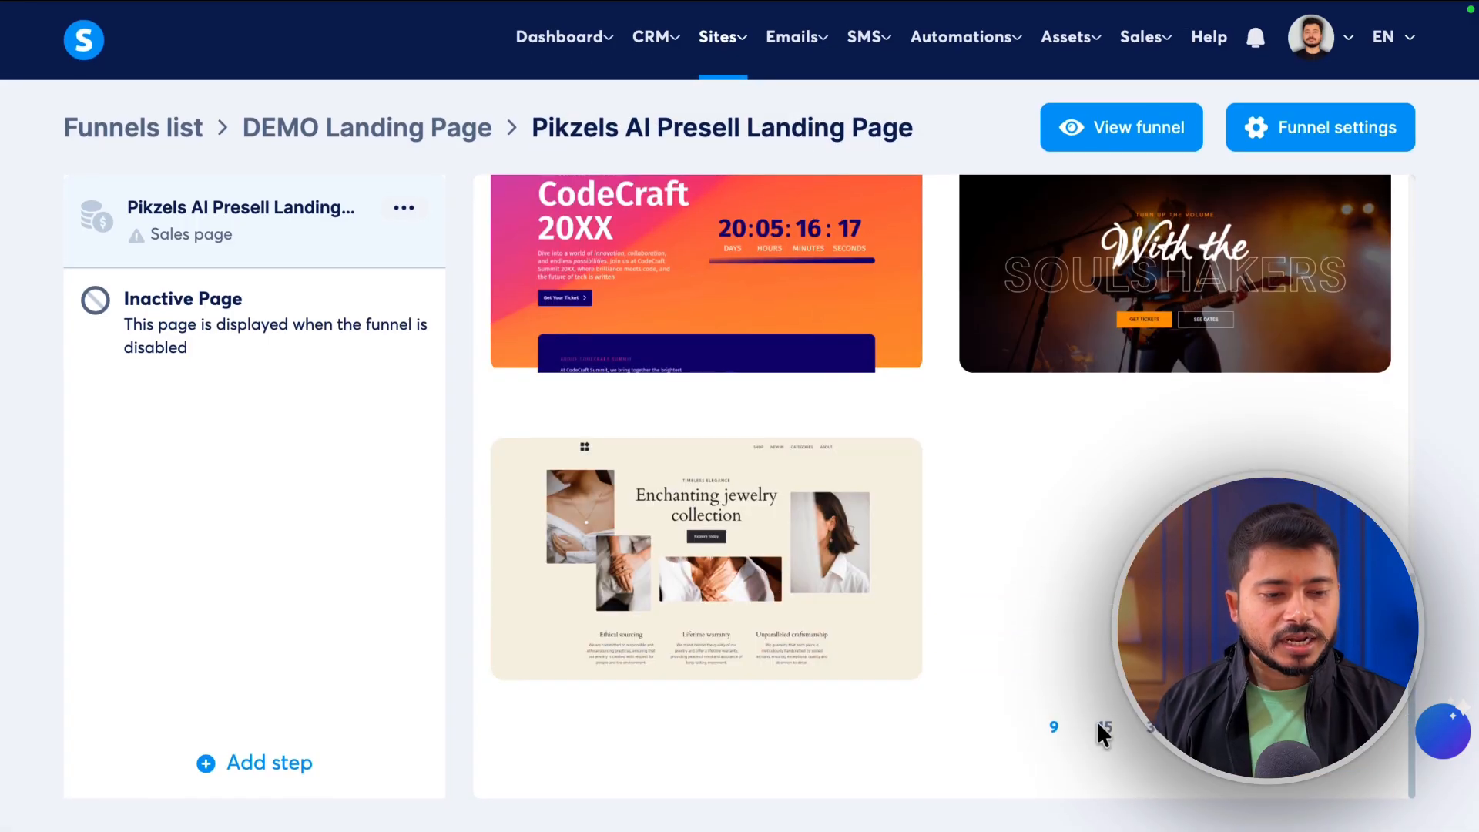
{"action": "left_click", "coordinate": [1104, 728]}
{"action": "scroll", "coordinate": [809, 508], "scroll_direction": "down", "scroll_amount": 3}
{"action": "scroll", "coordinate": [820, 516], "scroll_direction": "down", "scroll_amount": 15}
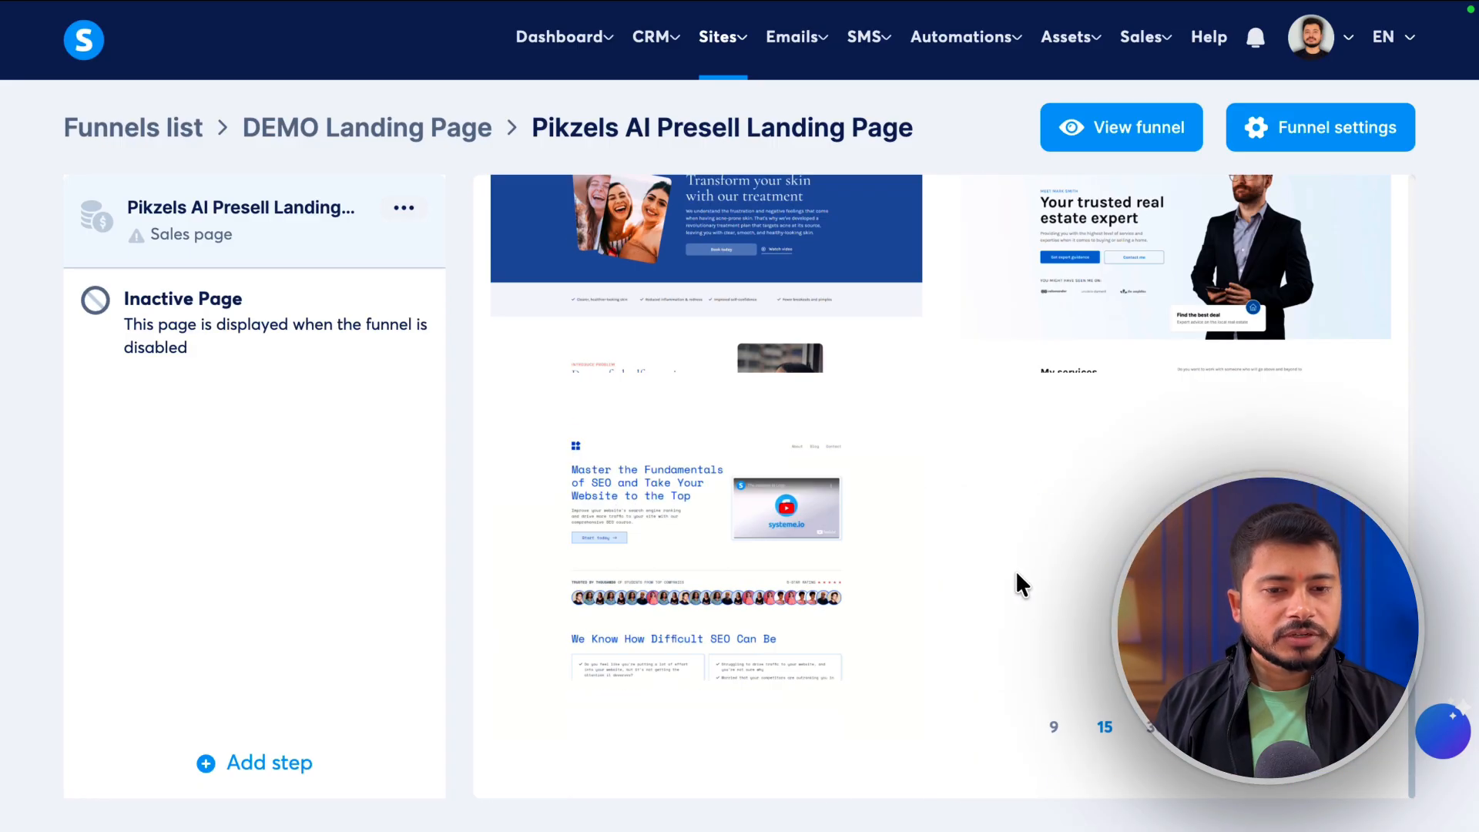
{"action": "scroll", "coordinate": [945, 537], "scroll_direction": "down", "scroll_amount": 12}
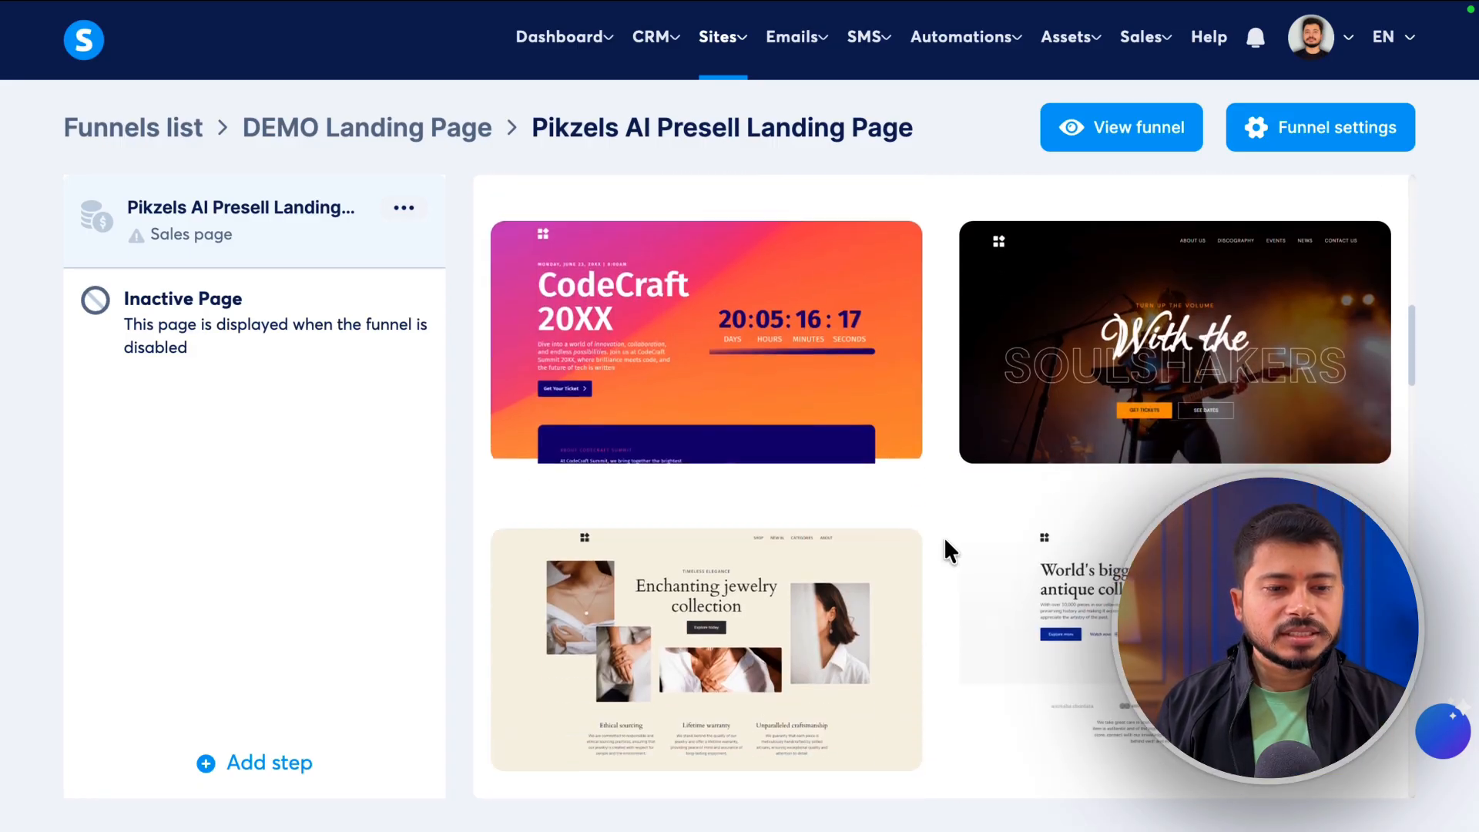
{"action": "scroll", "coordinate": [946, 540], "scroll_direction": "down", "scroll_amount": 15}
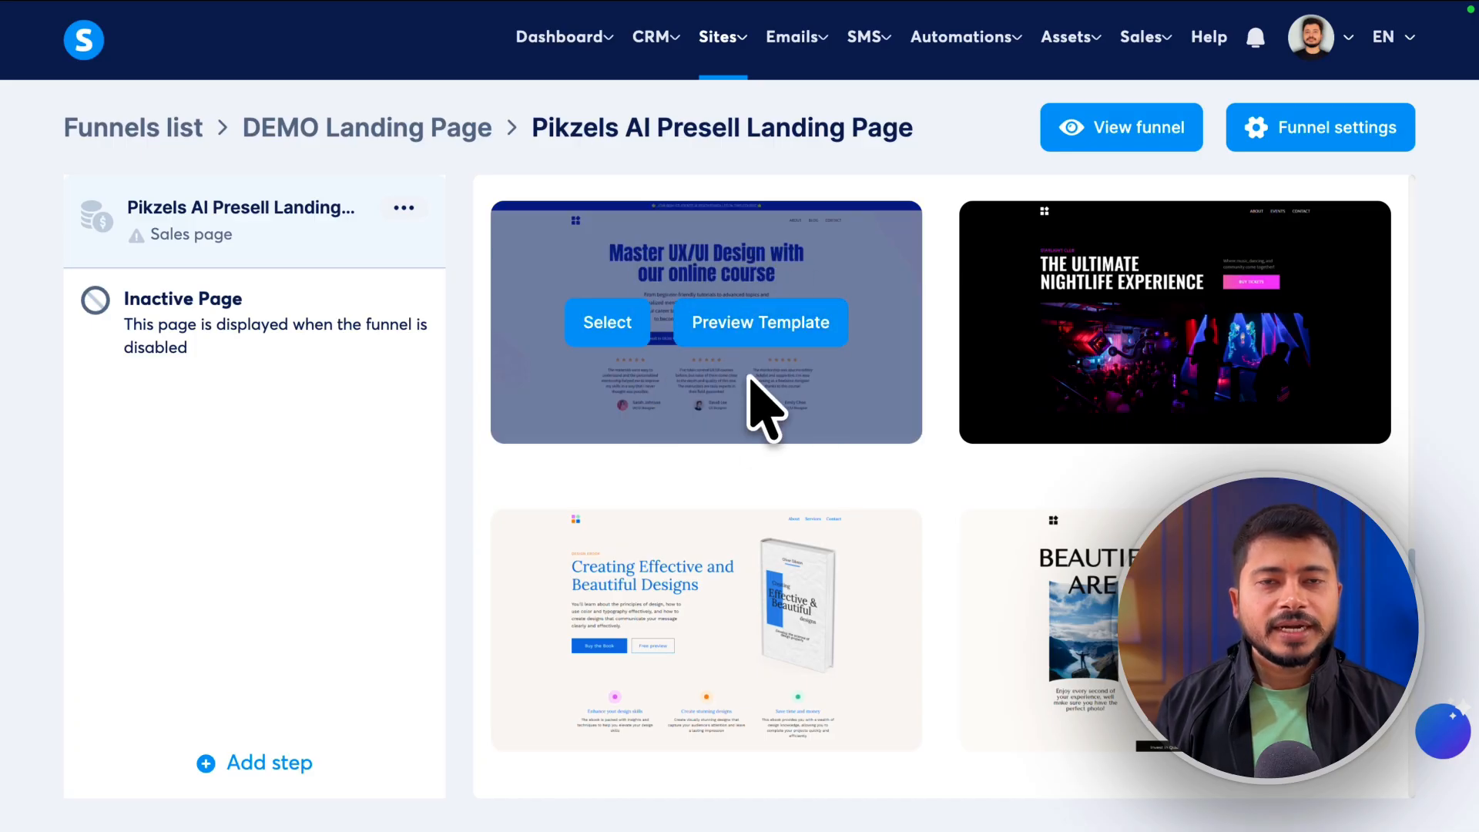
{"action": "scroll", "coordinate": [1102, 409], "scroll_direction": "down", "scroll_amount": 10}
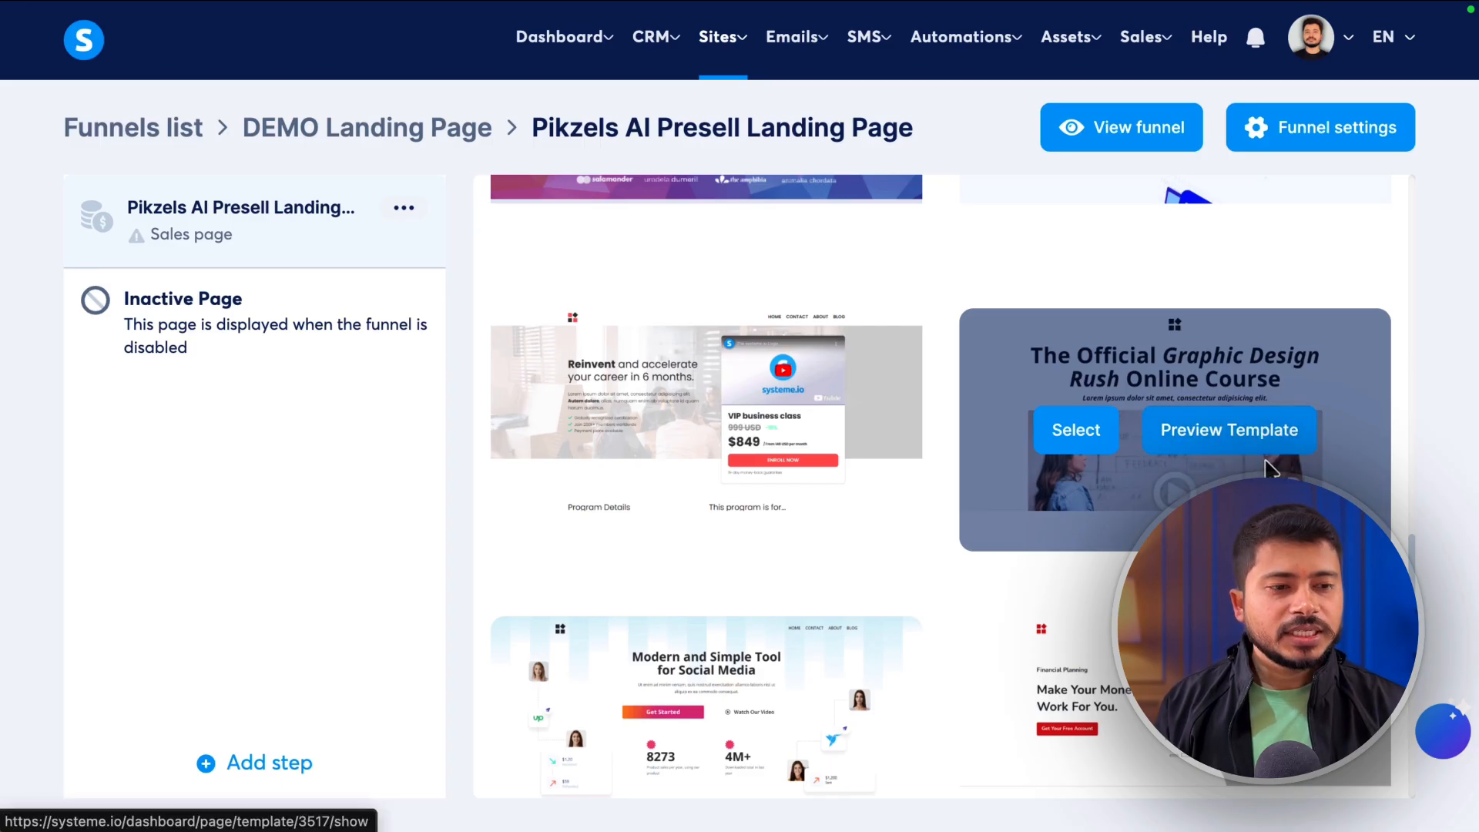
Preview the Graphic Design Rush Online Course template and examine its headline, video, enroll button and content sections.
{"action": "left_click", "coordinate": [1229, 430]}
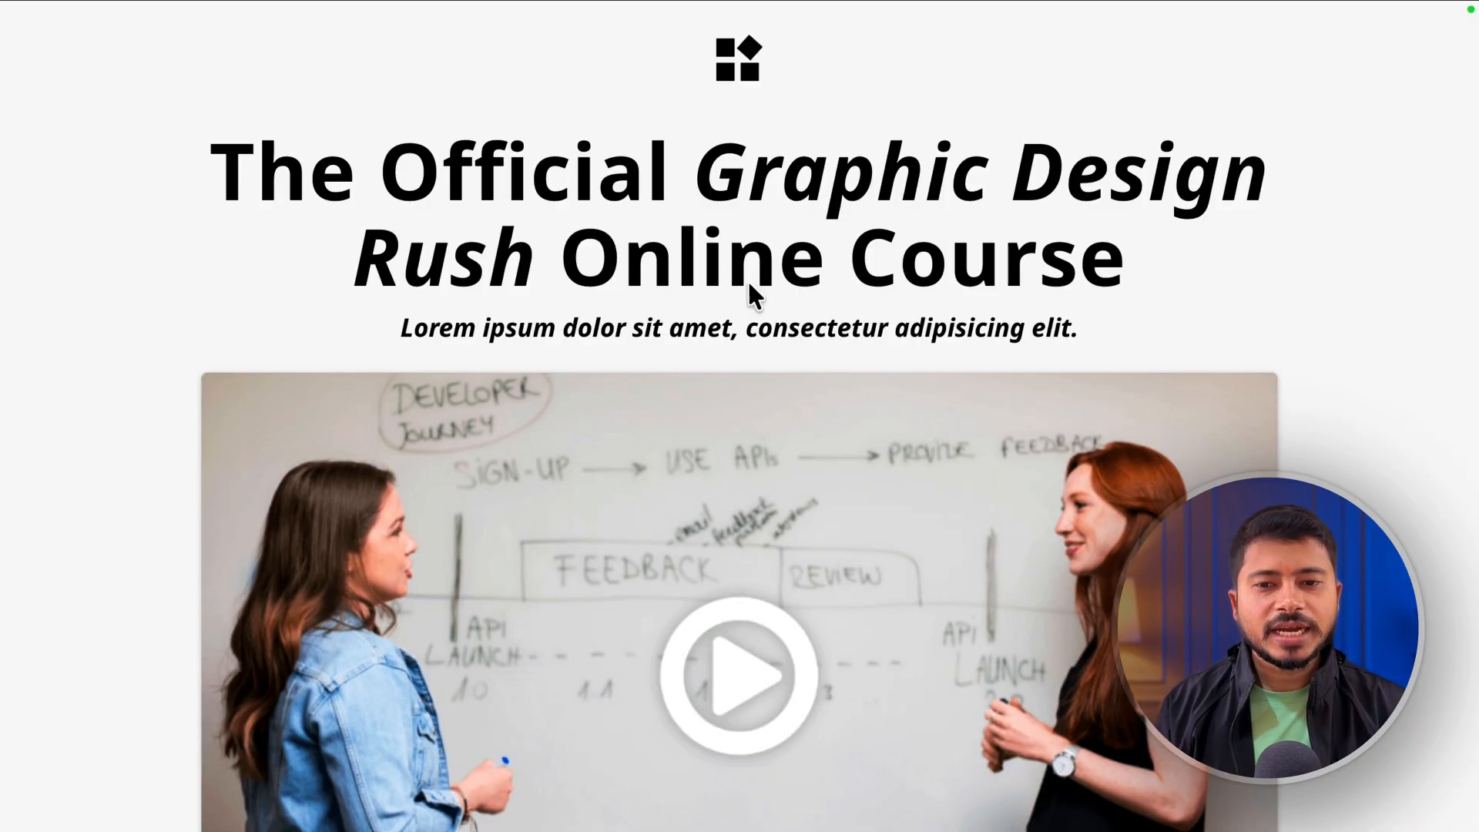
{"action": "scroll", "coordinate": [747, 285], "scroll_direction": "down", "scroll_amount": 2}
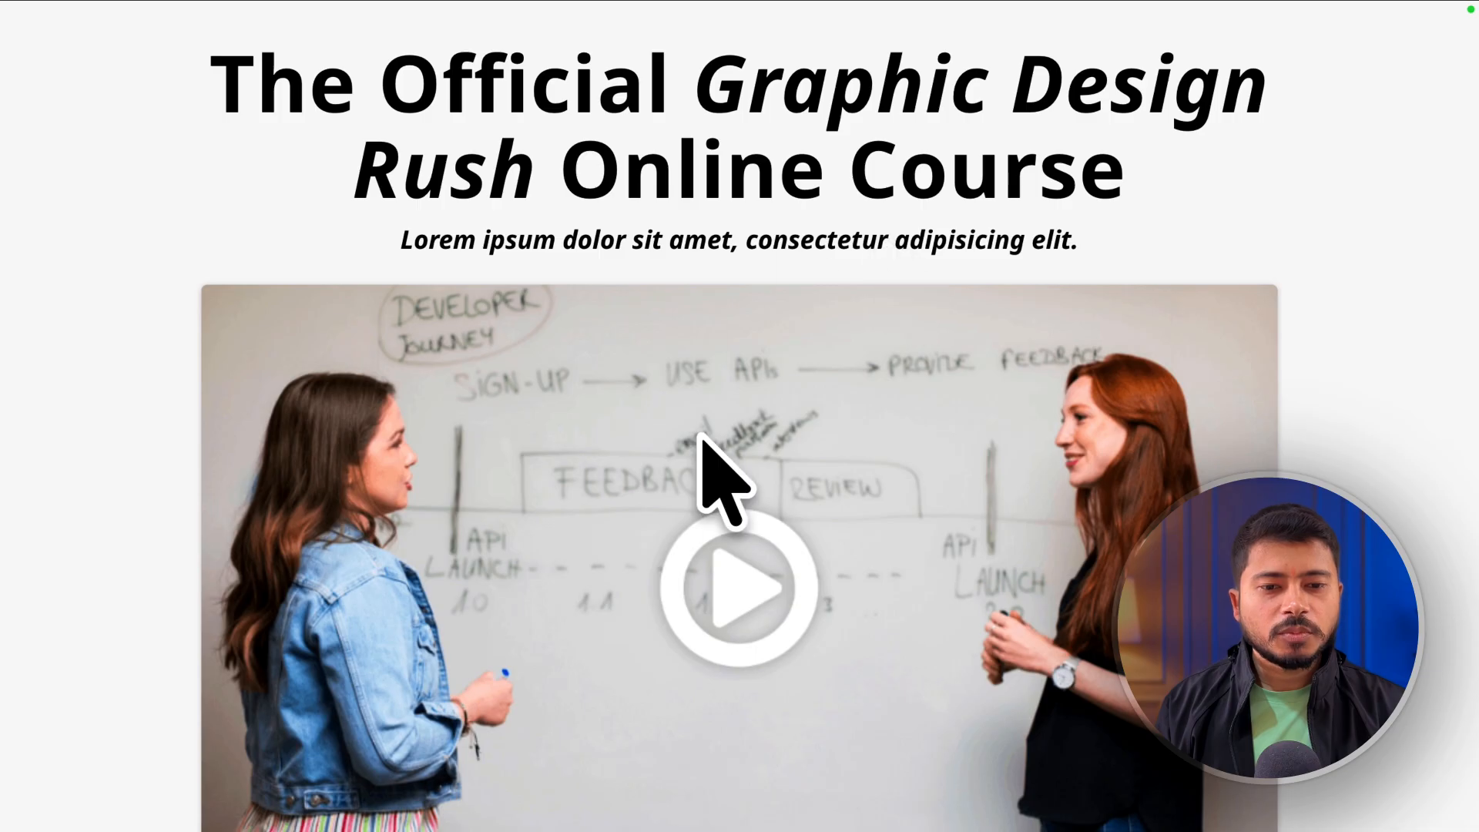
{"action": "scroll", "coordinate": [887, 426], "scroll_direction": "down", "scroll_amount": 6}
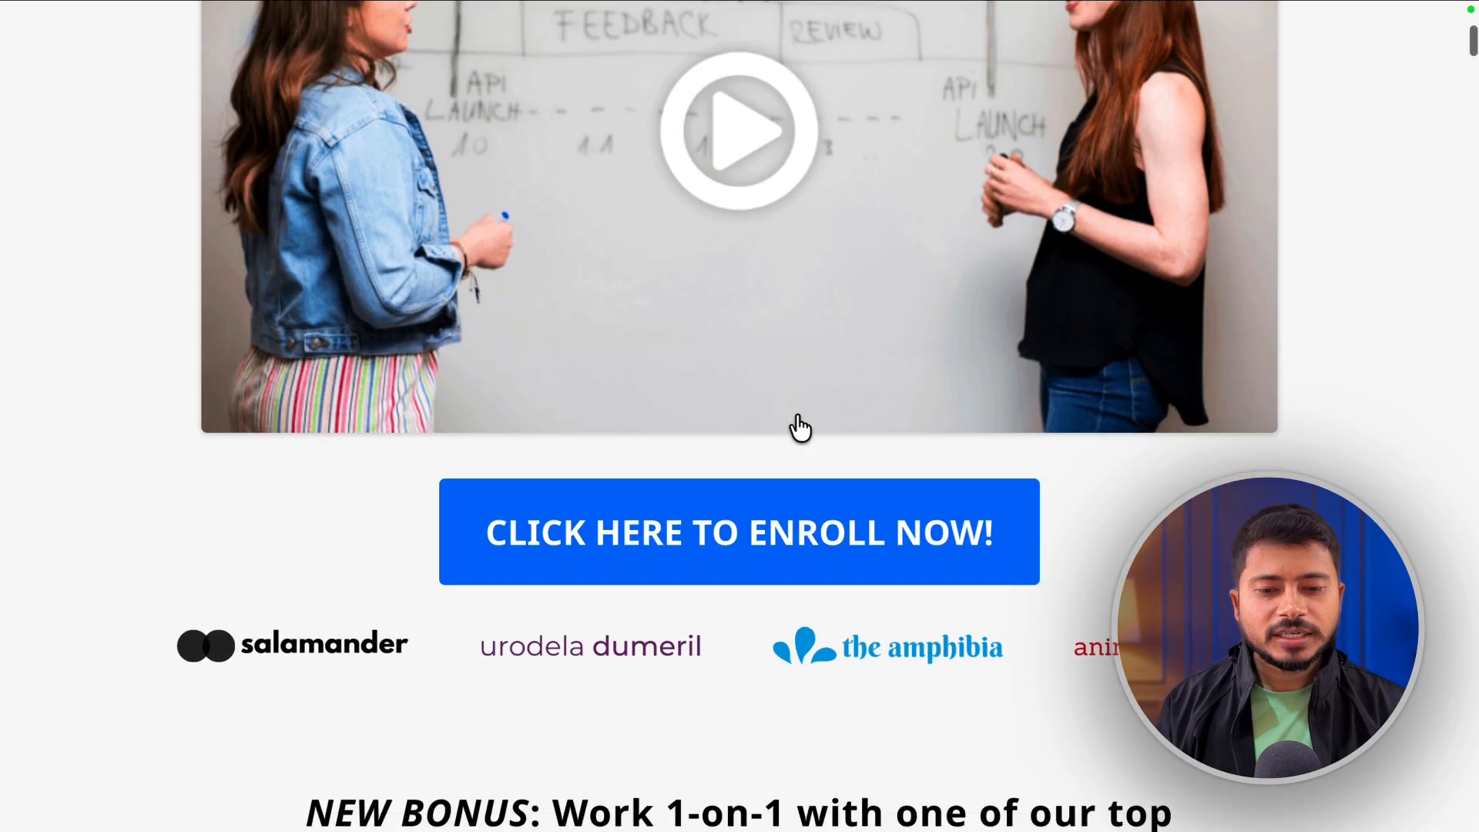
{"action": "scroll", "coordinate": [803, 593], "scroll_direction": "down", "scroll_amount": 7}
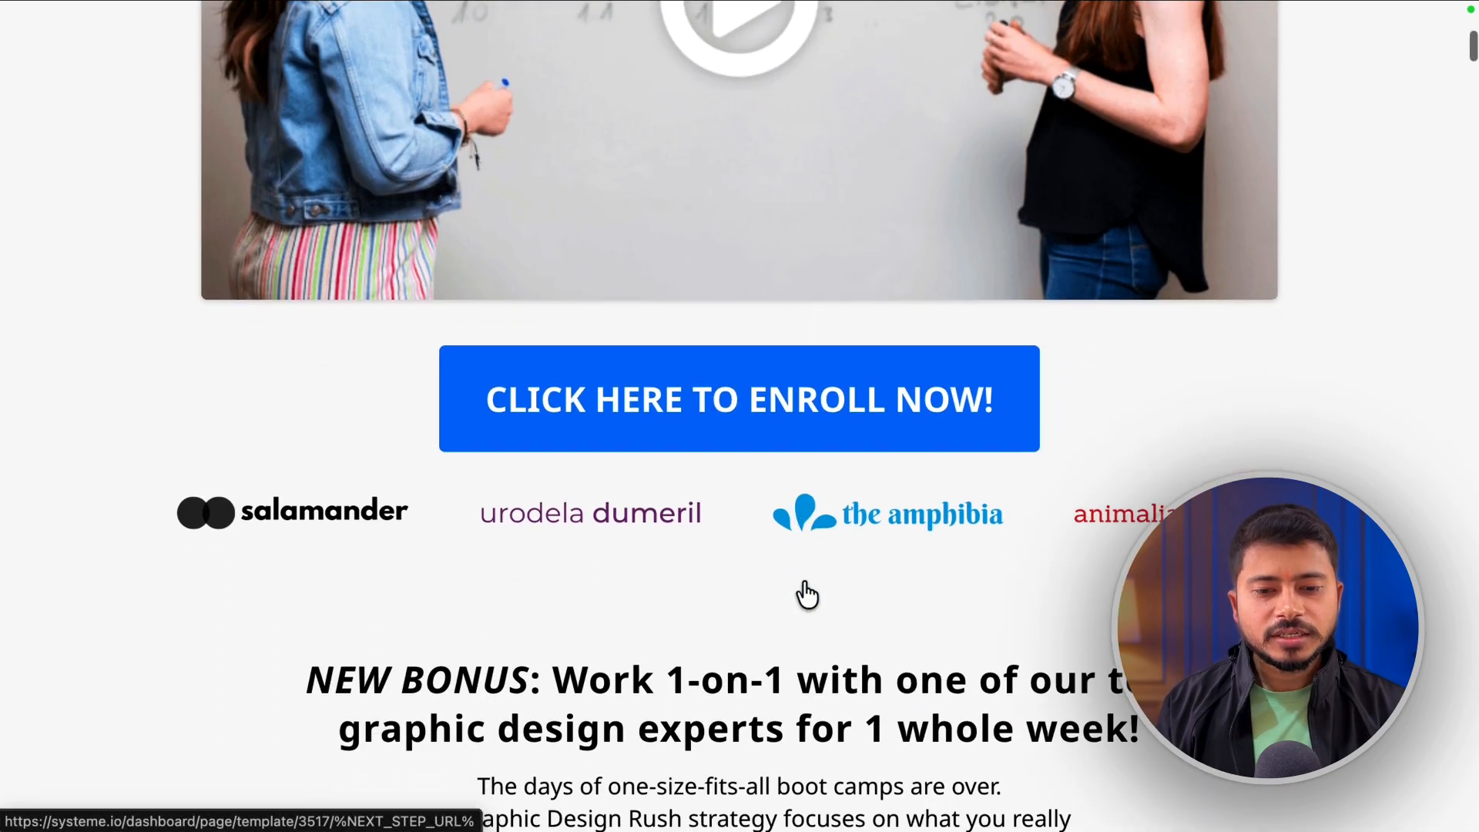
{"action": "scroll", "coordinate": [803, 584], "scroll_direction": "down", "scroll_amount": 20}
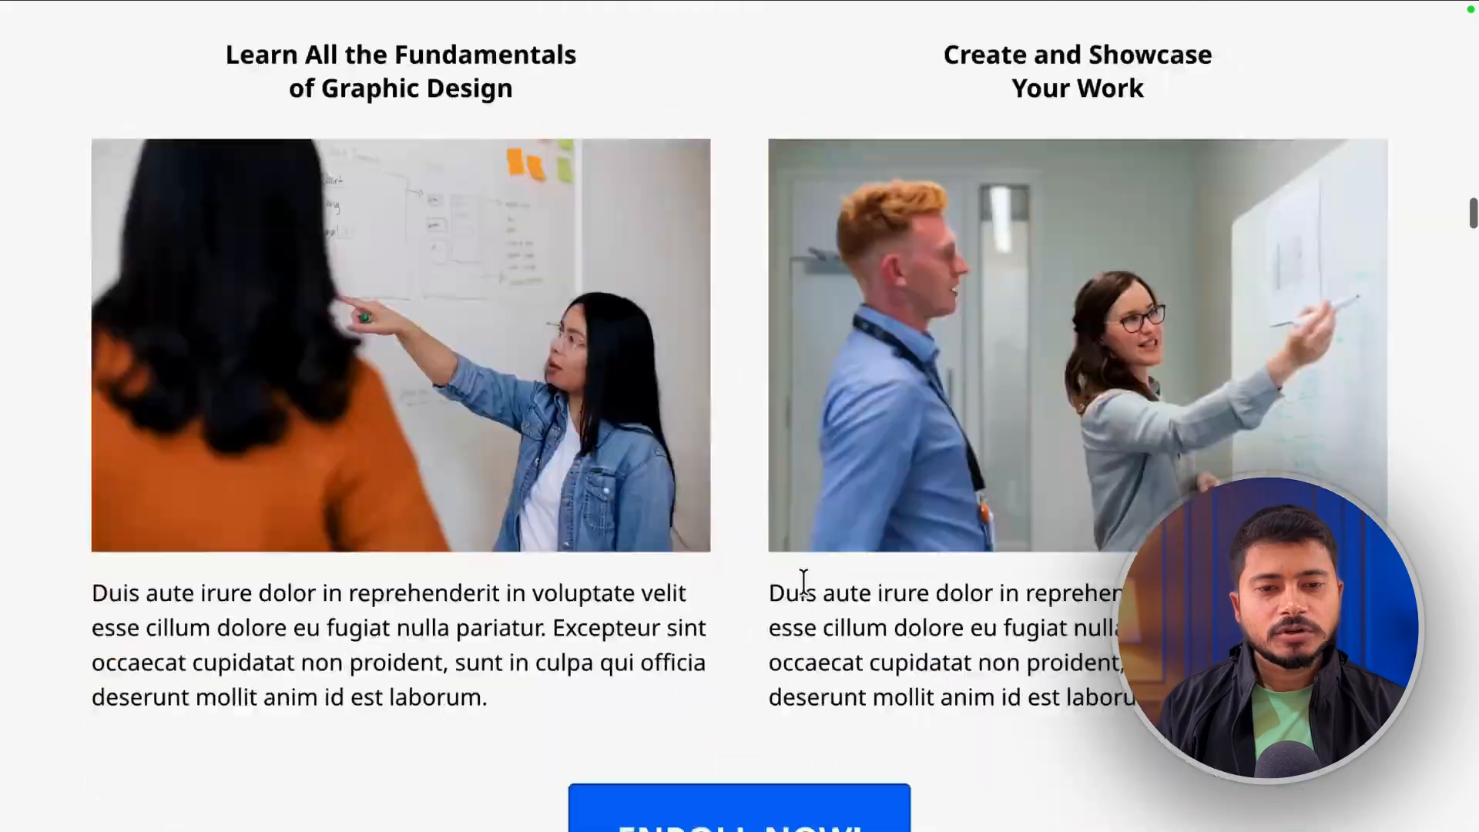
{"action": "scroll", "coordinate": [803, 580], "scroll_direction": "up", "scroll_amount": 15}
{"action": "scroll", "coordinate": [802, 580], "scroll_direction": "down", "scroll_amount": 15}
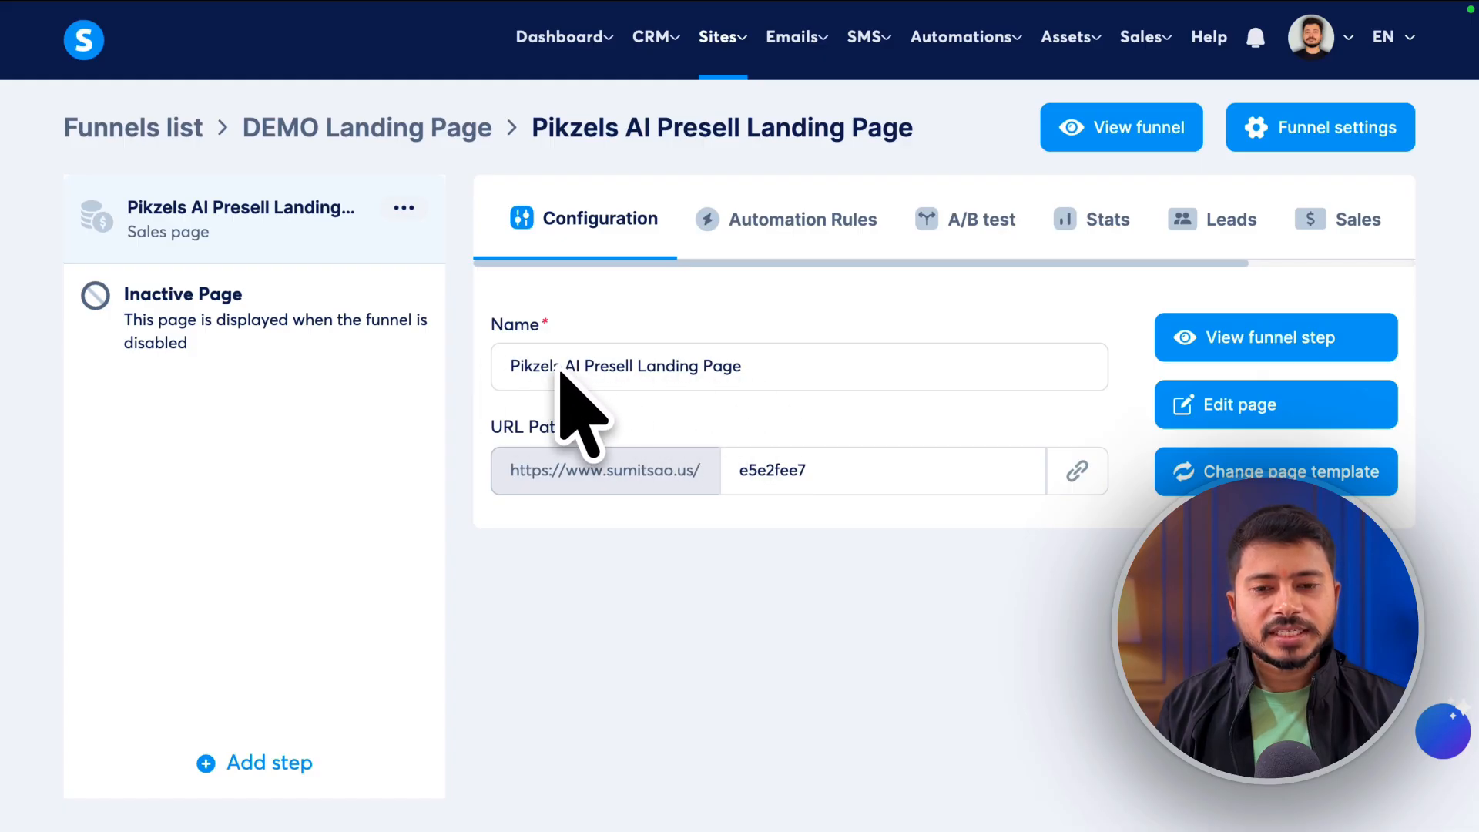
Set the funnel step's URL path to ai-thumbnail-generator and open its page for editing.
{"action": "left_click_drag", "start_coordinate": [886, 487], "coordinate": [522, 412]}
{"action": "key", "text": "BackSpace"}
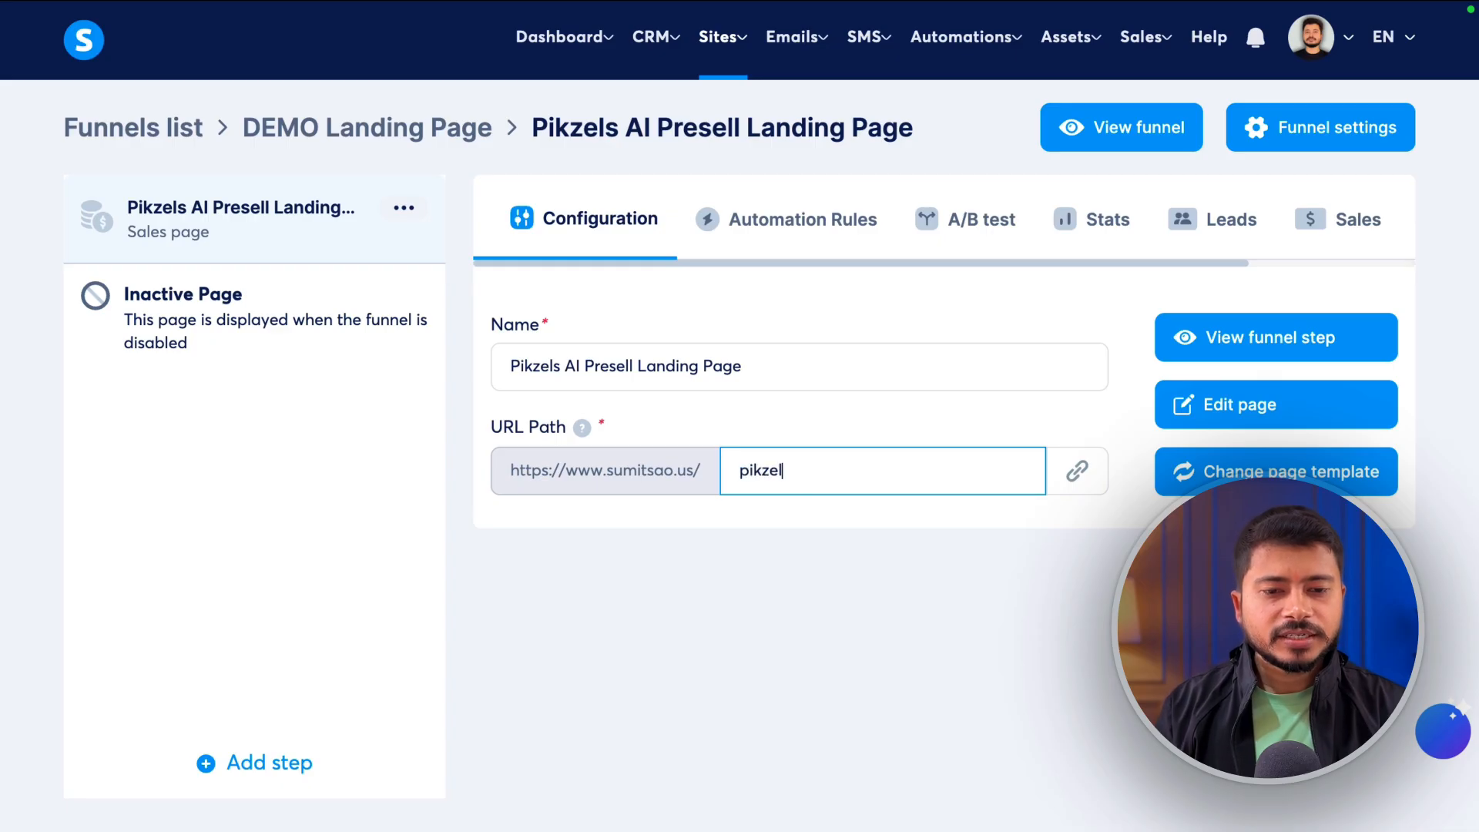
{"action": "type", "text": "ai-thumbnail-generator"}
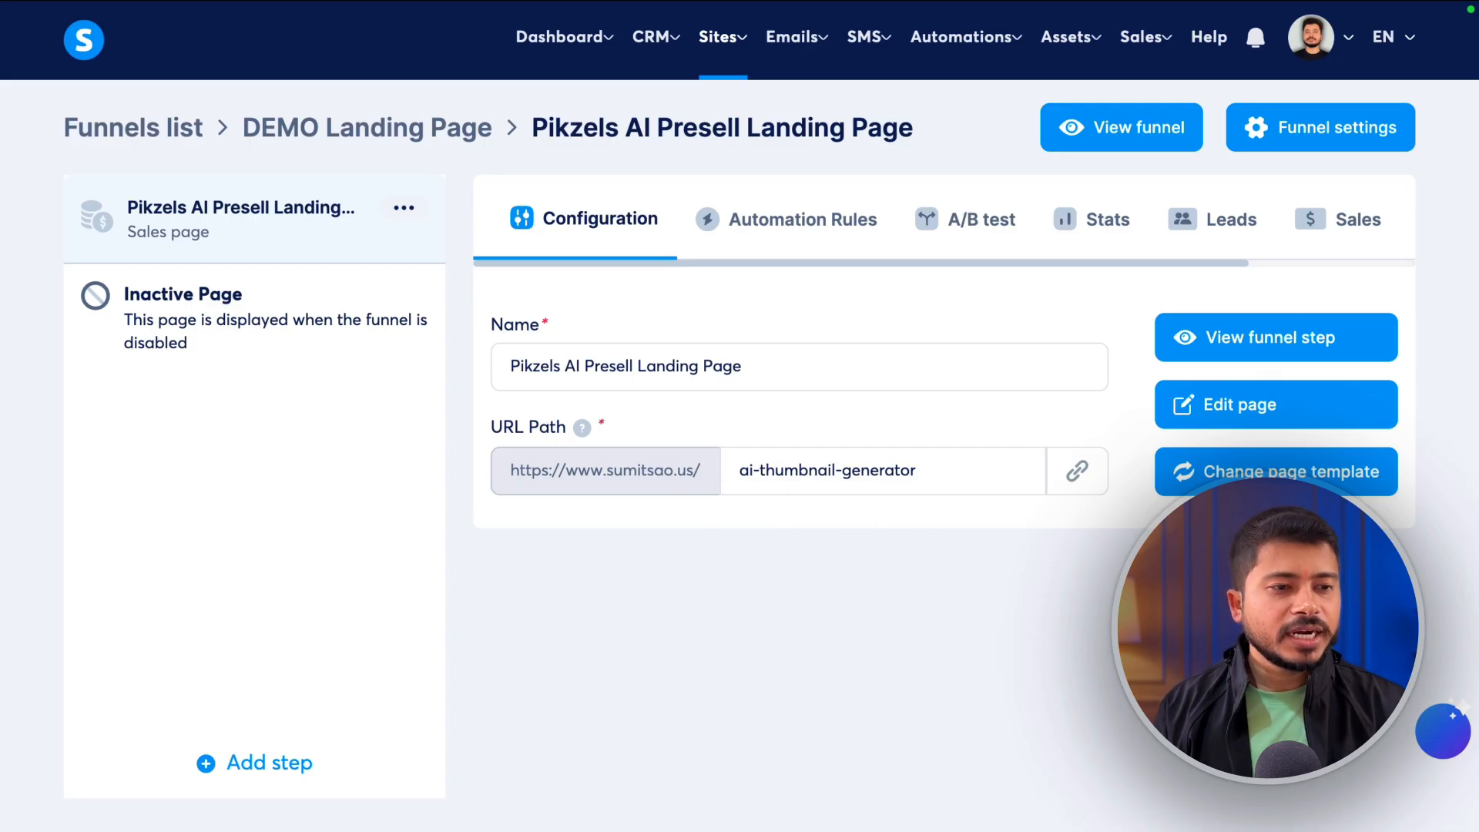
{"action": "left_click", "coordinate": [1216, 422]}
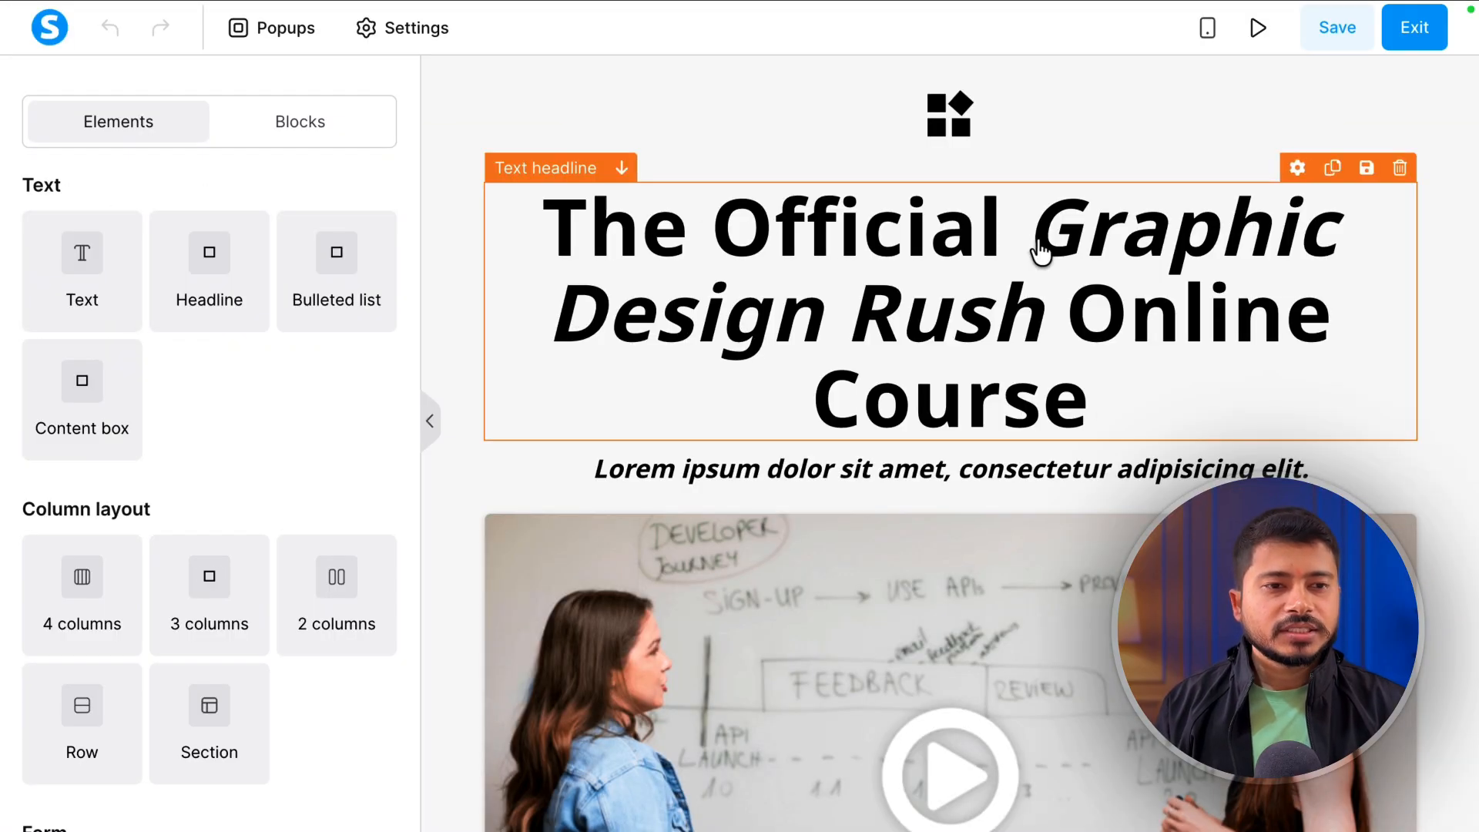
Look through the whole template page in the editor to judge which sections the presell page needs.
{"action": "scroll", "coordinate": [909, 471], "scroll_direction": "down", "scroll_amount": 2}
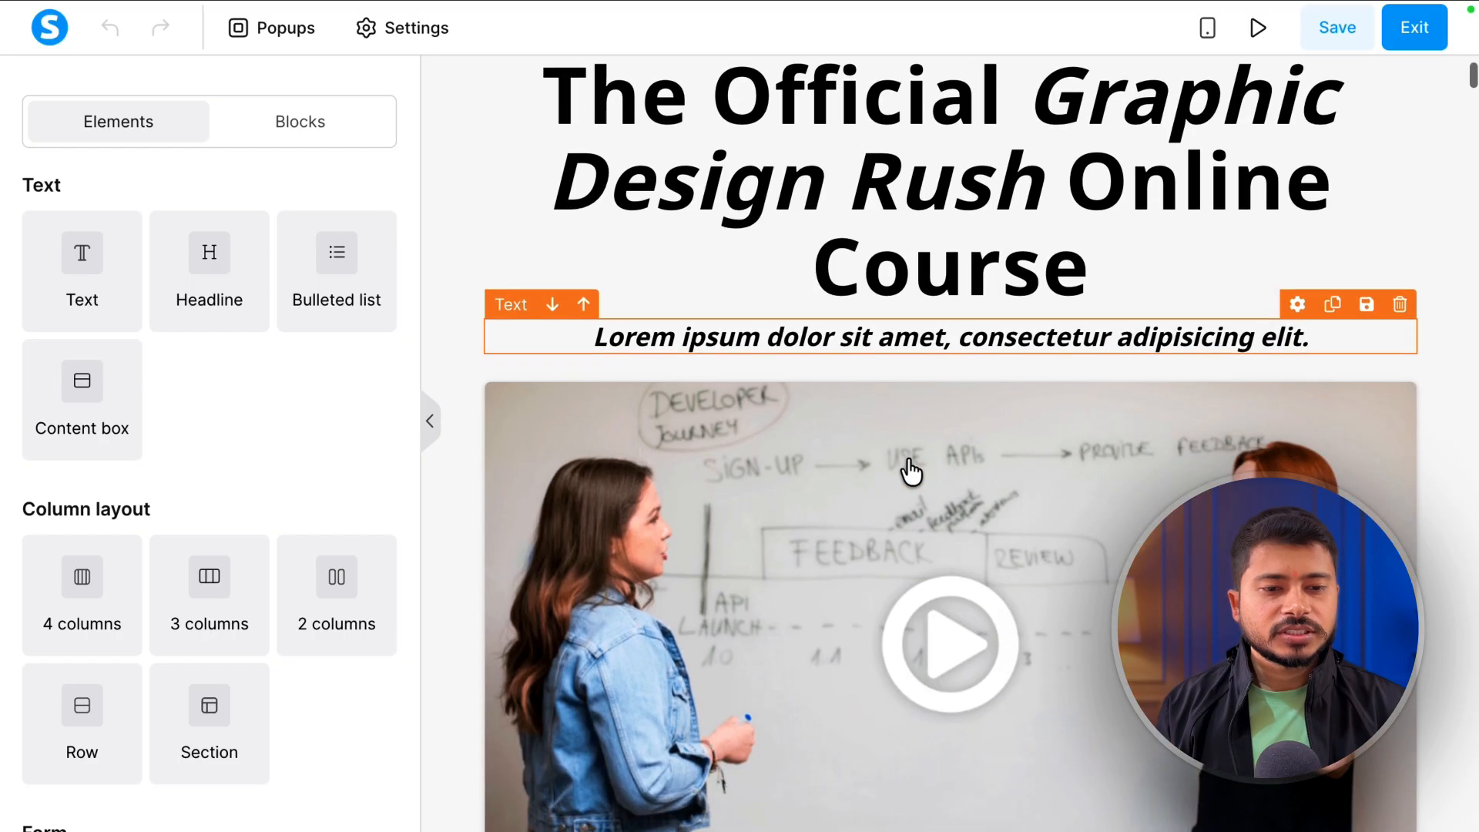
{"action": "scroll", "coordinate": [911, 471], "scroll_direction": "down", "scroll_amount": 1}
{"action": "scroll", "coordinate": [932, 465], "scroll_direction": "down", "scroll_amount": 2}
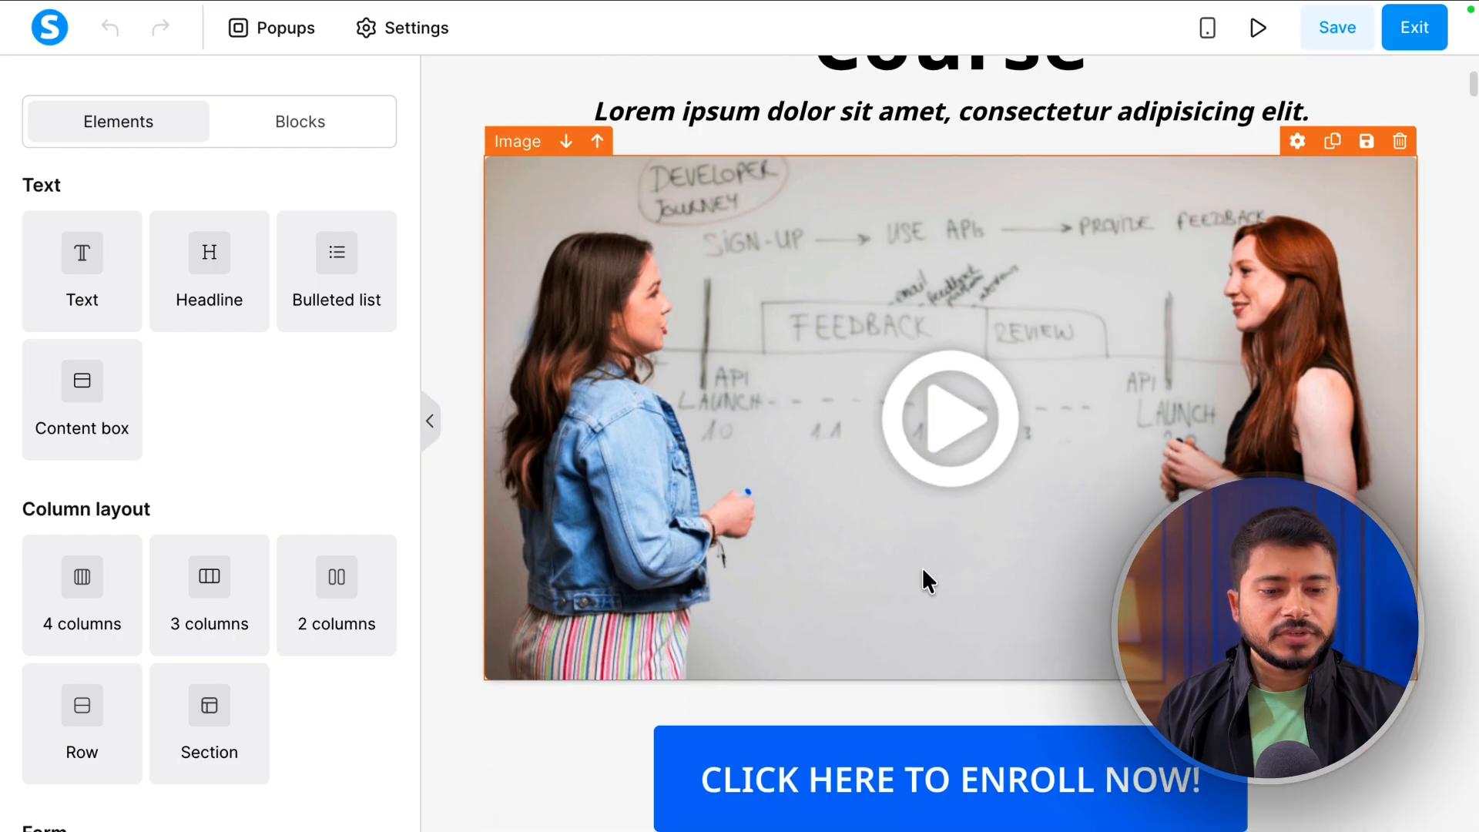
{"action": "scroll", "coordinate": [917, 586], "scroll_direction": "down", "scroll_amount": 3}
{"action": "scroll", "coordinate": [892, 567], "scroll_direction": "up", "scroll_amount": 8}
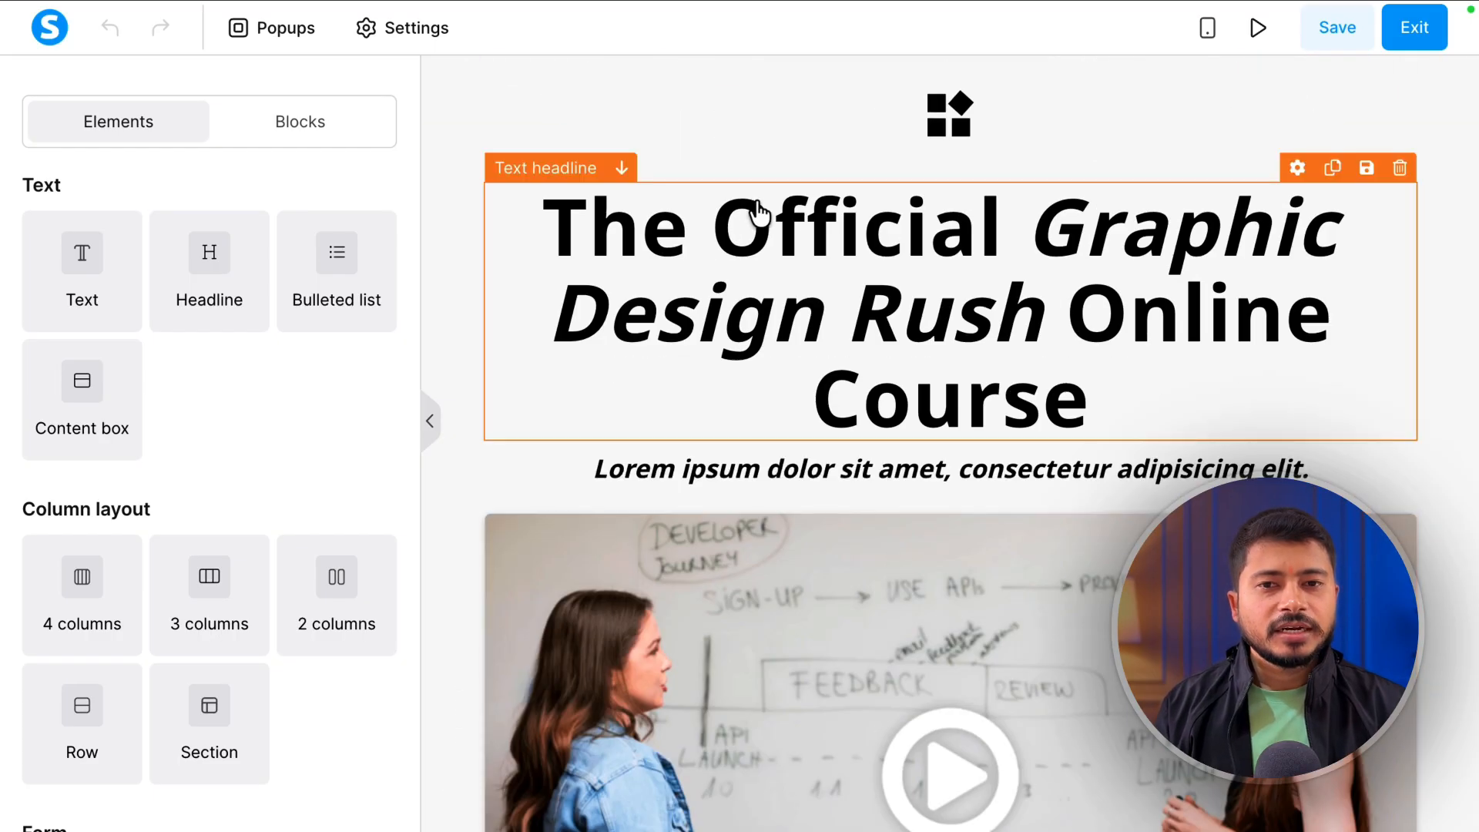
{"action": "scroll", "coordinate": [758, 209], "scroll_direction": "down", "scroll_amount": 20}
{"action": "scroll", "coordinate": [770, 224], "scroll_direction": "down", "scroll_amount": 20}
{"action": "scroll", "coordinate": [766, 219], "scroll_direction": "down", "scroll_amount": 20}
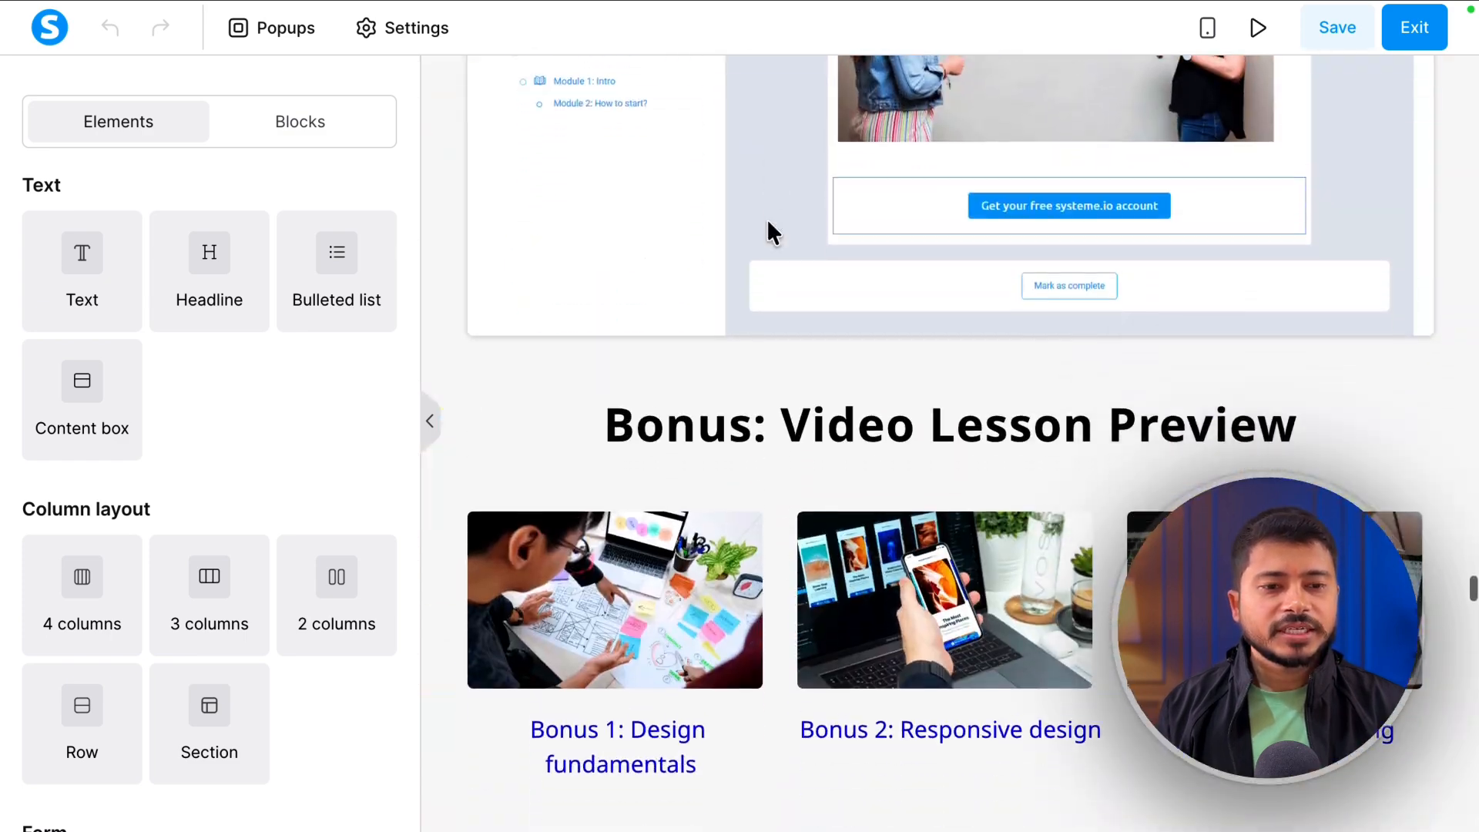
{"action": "scroll", "coordinate": [766, 219], "scroll_direction": "down", "scroll_amount": 5}
{"action": "scroll", "coordinate": [766, 219], "scroll_direction": "up", "scroll_amount": 20}
{"action": "scroll", "coordinate": [768, 224], "scroll_direction": "up", "scroll_amount": 20}
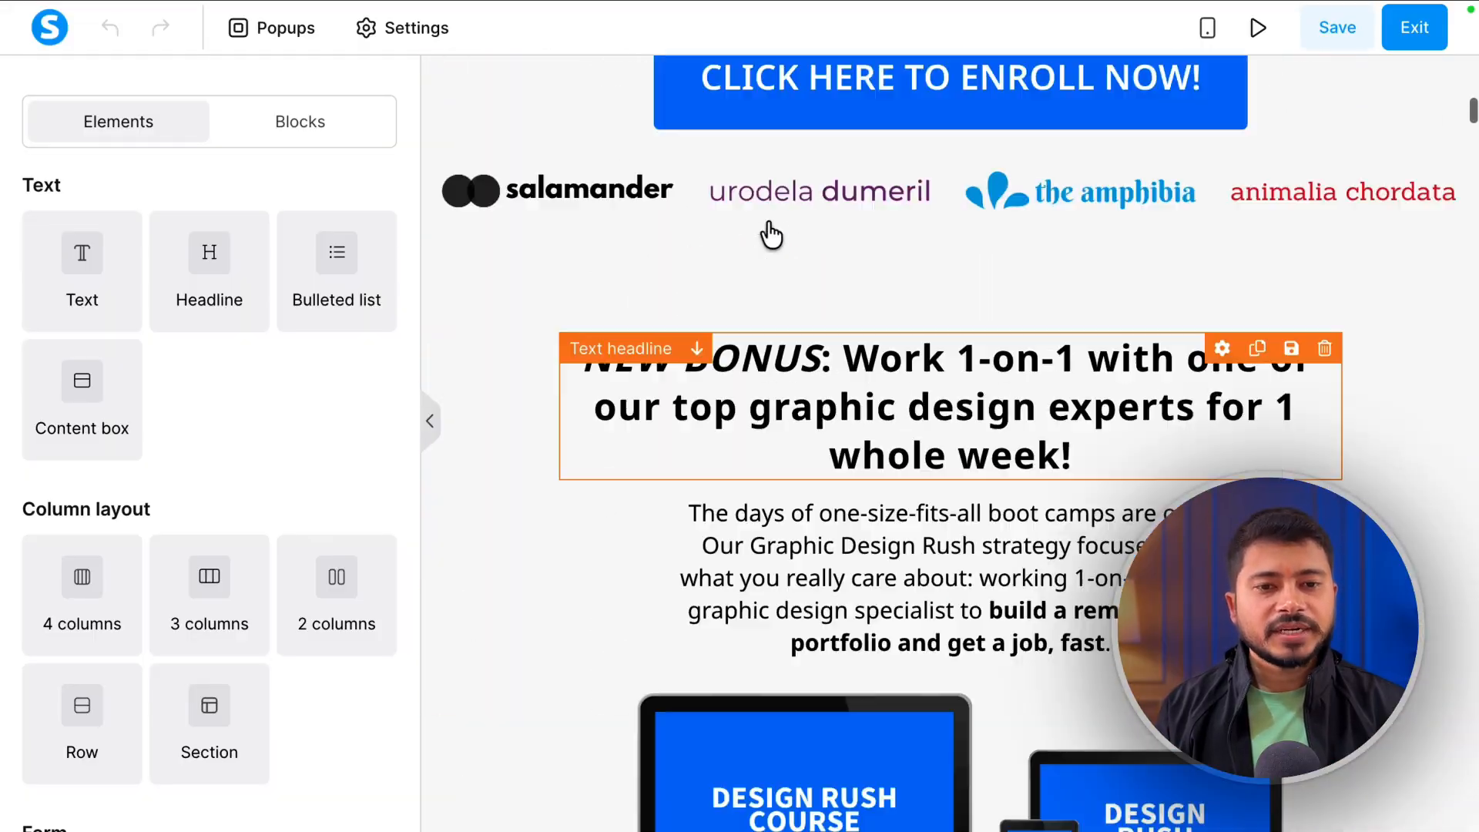
{"action": "scroll", "coordinate": [769, 233], "scroll_direction": "up", "scroll_amount": 10}
{"action": "scroll", "coordinate": [956, 282], "scroll_direction": "down", "scroll_amount": 3}
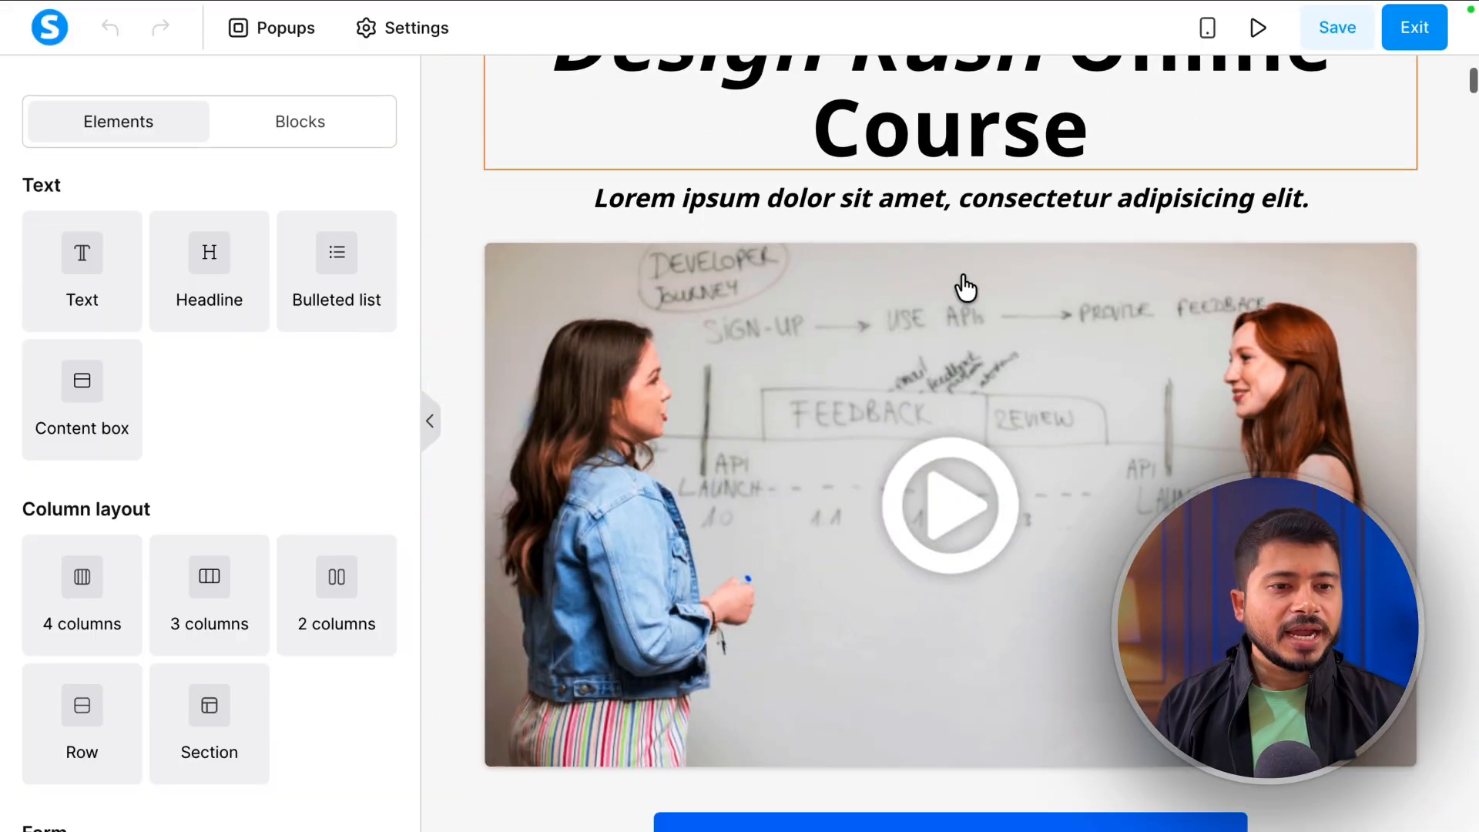
{"action": "scroll", "coordinate": [964, 287], "scroll_direction": "down", "scroll_amount": 20}
{"action": "scroll", "coordinate": [963, 272], "scroll_direction": "down", "scroll_amount": 15}
{"action": "scroll", "coordinate": [963, 273], "scroll_direction": "up", "scroll_amount": 20}
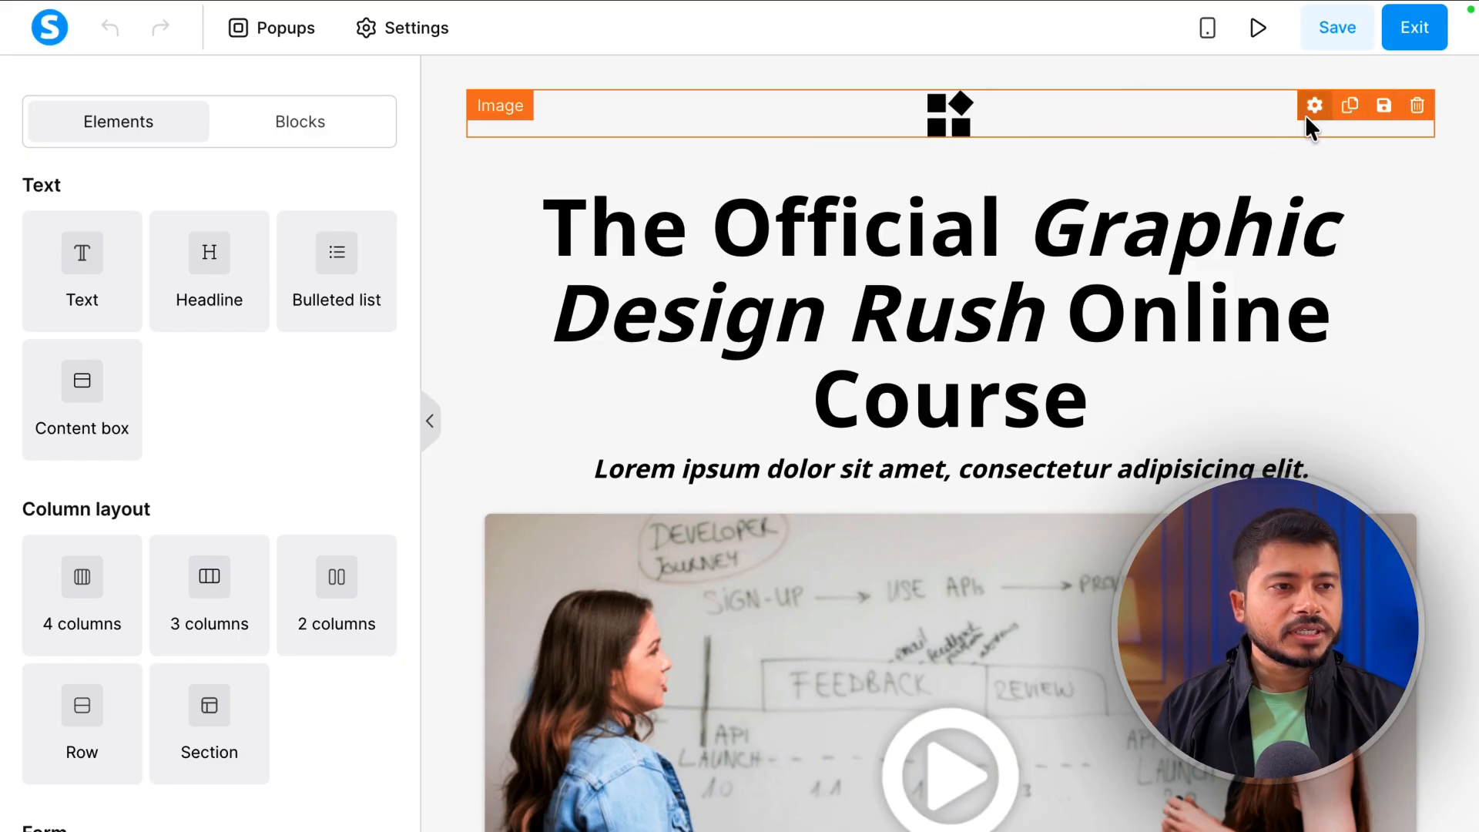
Delete the logo image above the headline and the sections between the partner logos and the student testimonials.
{"action": "left_click", "coordinate": [1417, 103]}
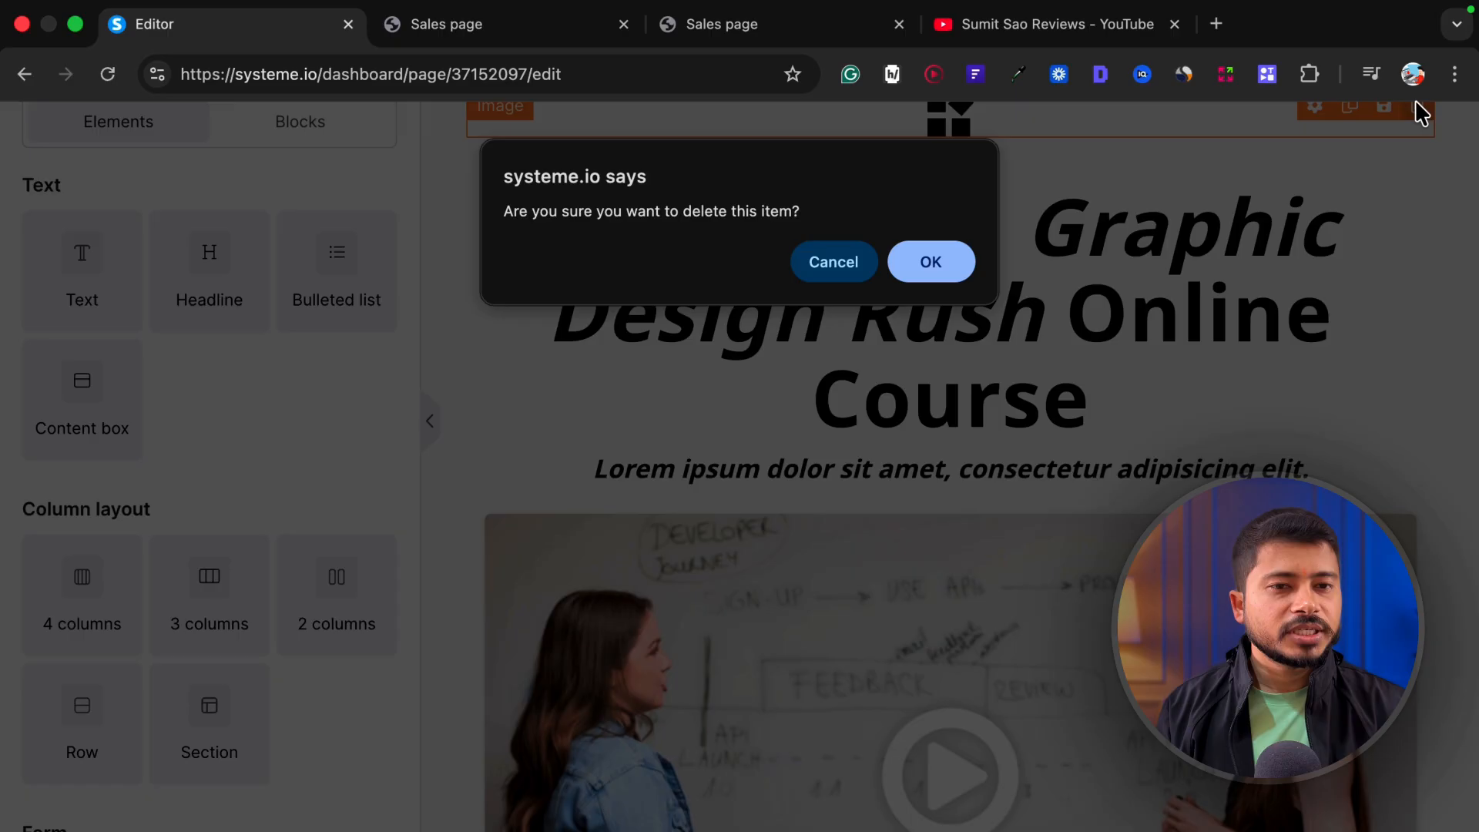
{"action": "left_click", "coordinate": [930, 265]}
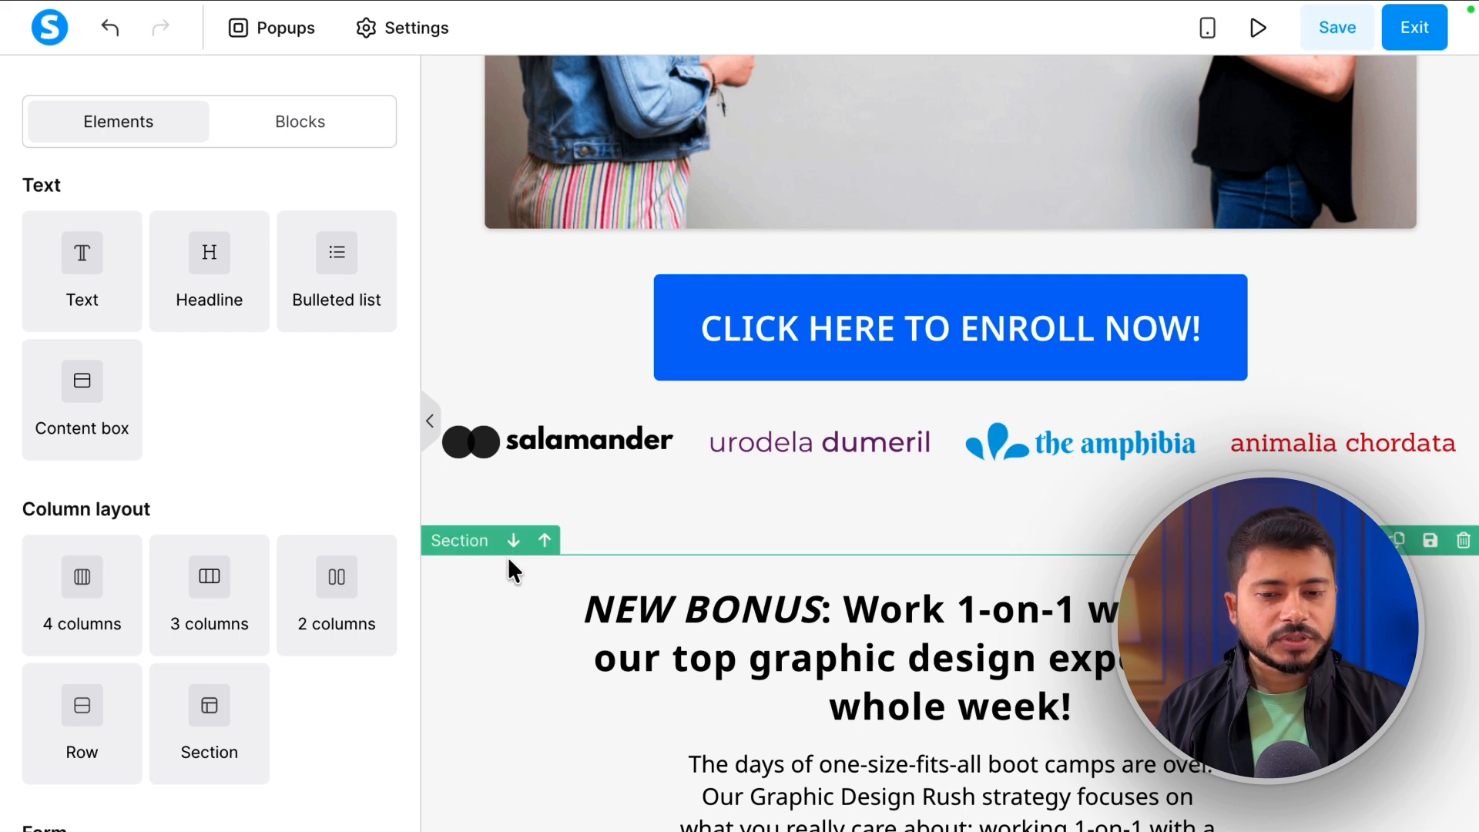
{"action": "left_click", "coordinate": [1464, 542]}
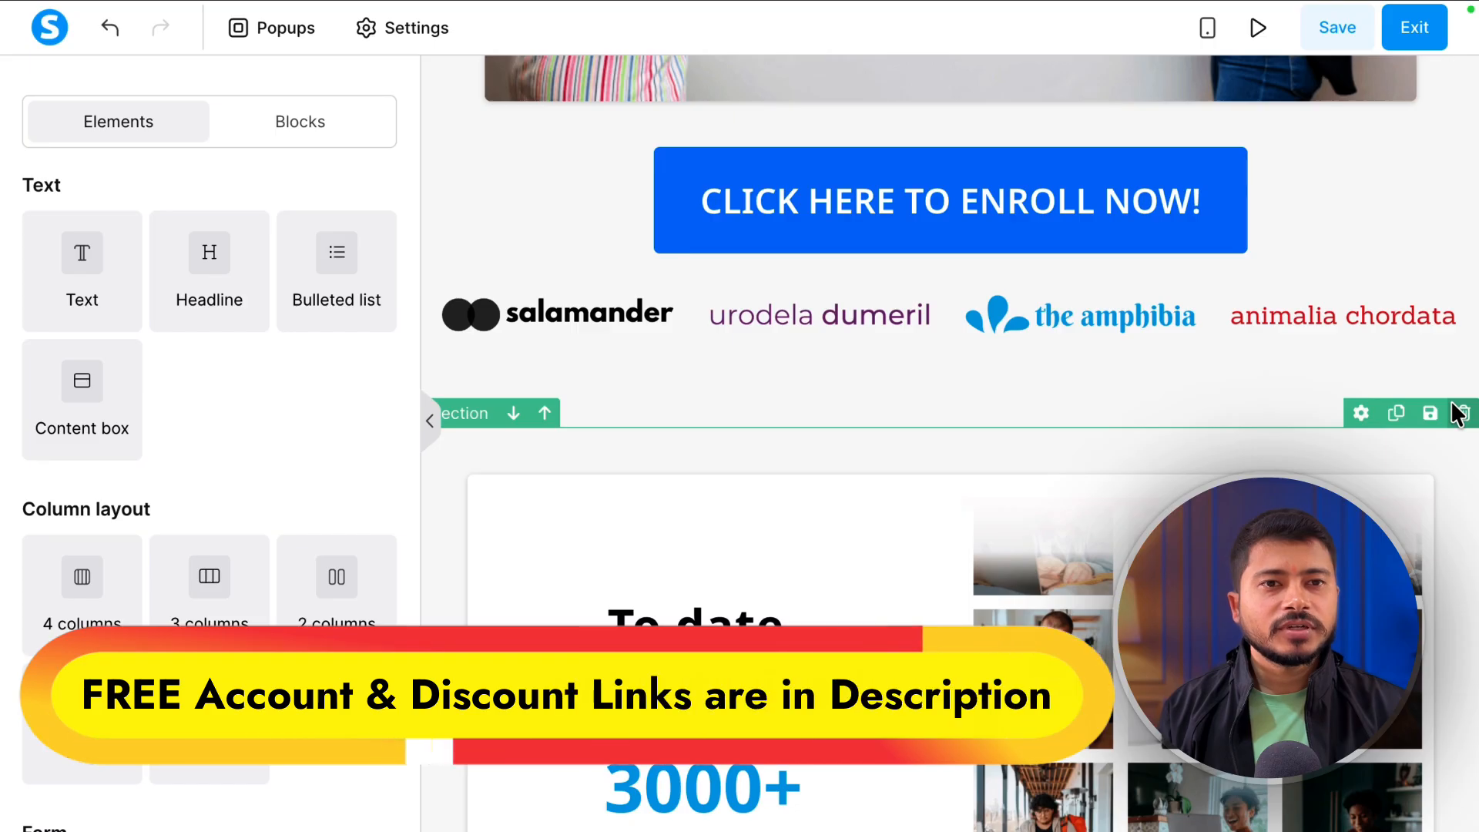
{"action": "left_click", "coordinate": [1462, 416]}
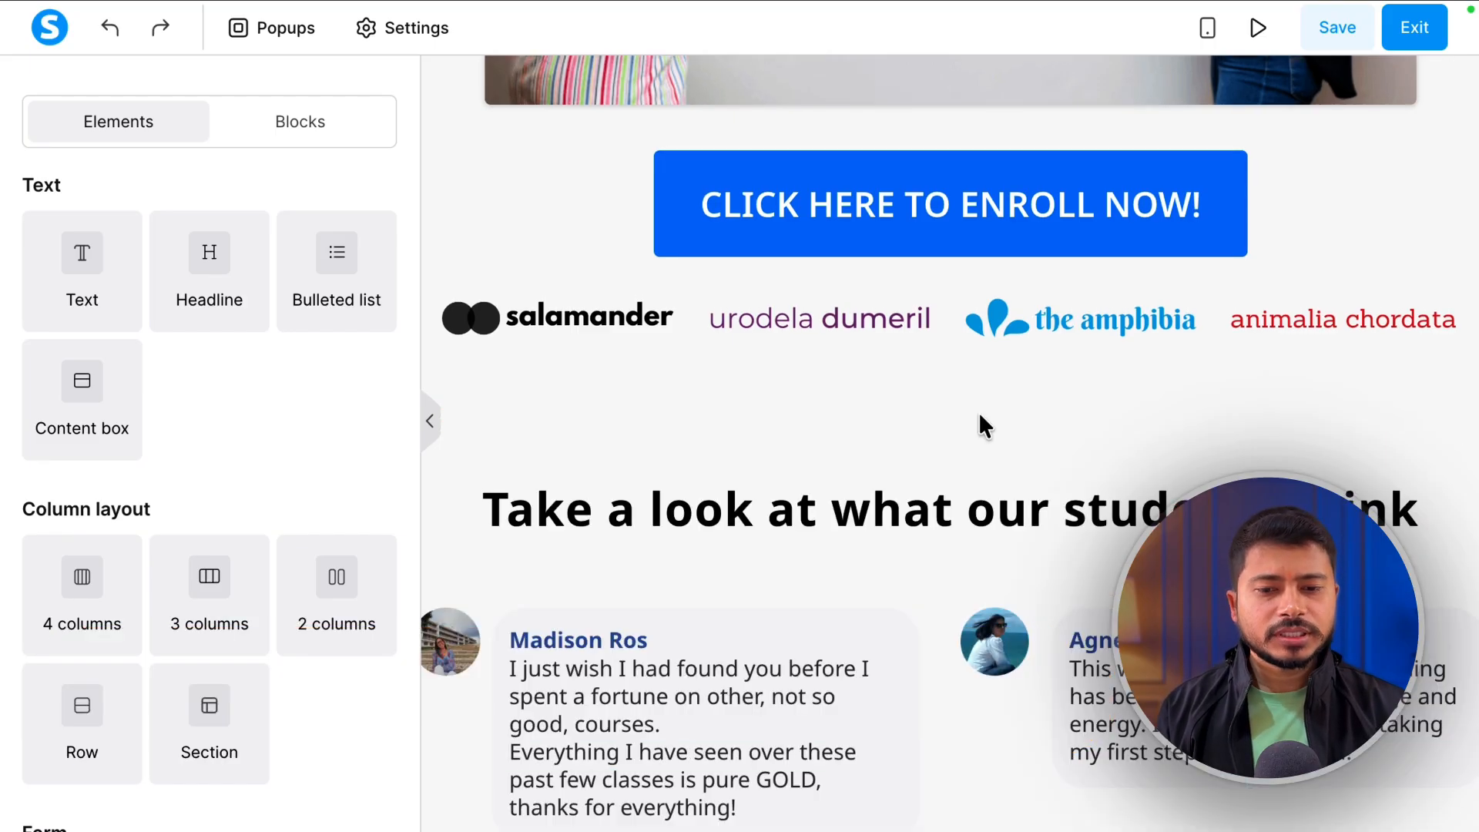
Delete the partner logos, the student testimonials and all remaining sections between the enroll button and the footer.
{"action": "scroll", "coordinate": [845, 466], "scroll_direction": "down", "scroll_amount": 5}
{"action": "scroll", "coordinate": [849, 463], "scroll_direction": "down", "scroll_amount": 3}
{"action": "scroll", "coordinate": [851, 464], "scroll_direction": "up", "scroll_amount": 12}
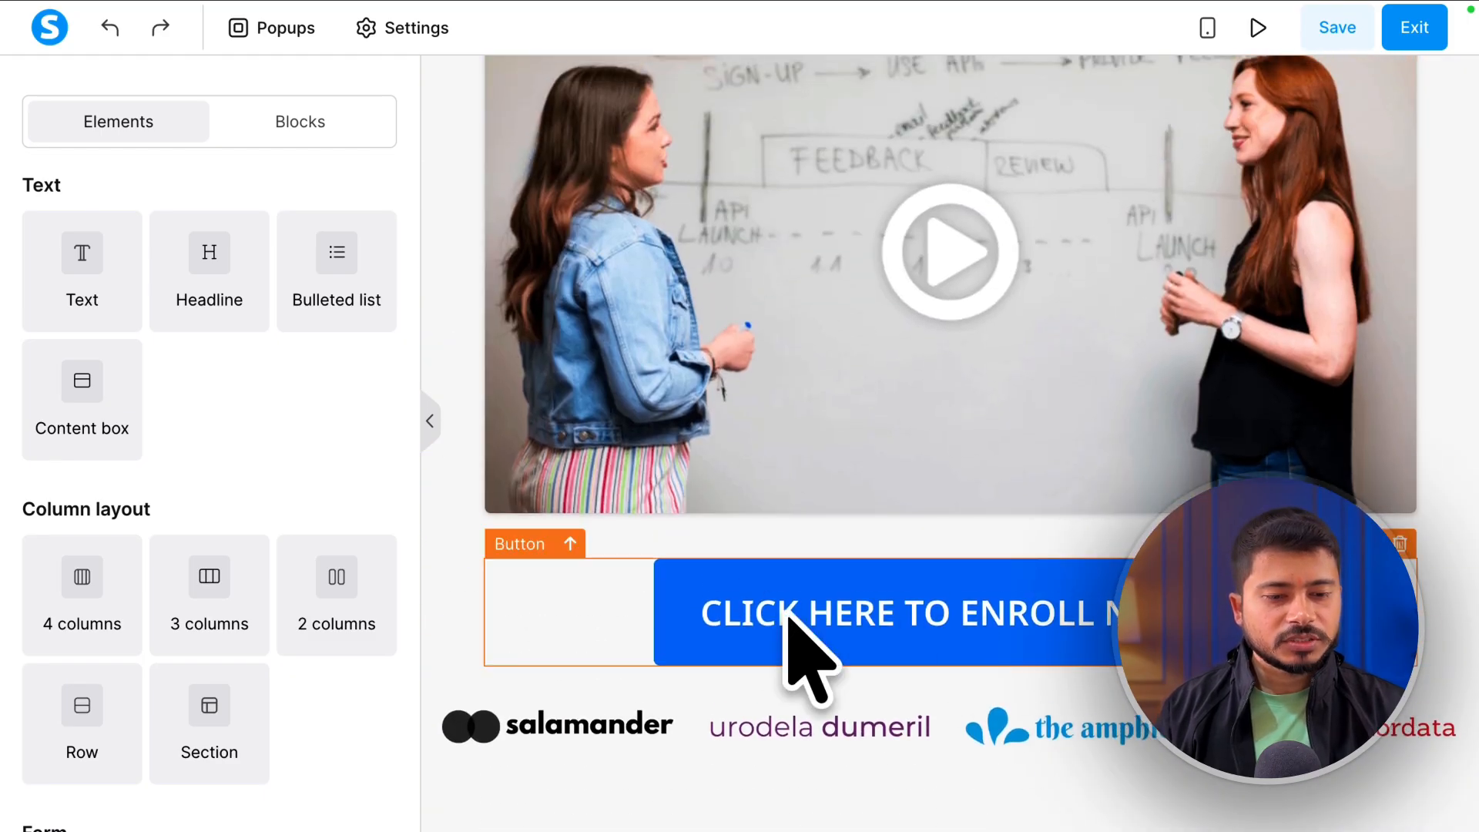
{"action": "scroll", "coordinate": [917, 616], "scroll_direction": "down", "scroll_amount": 8}
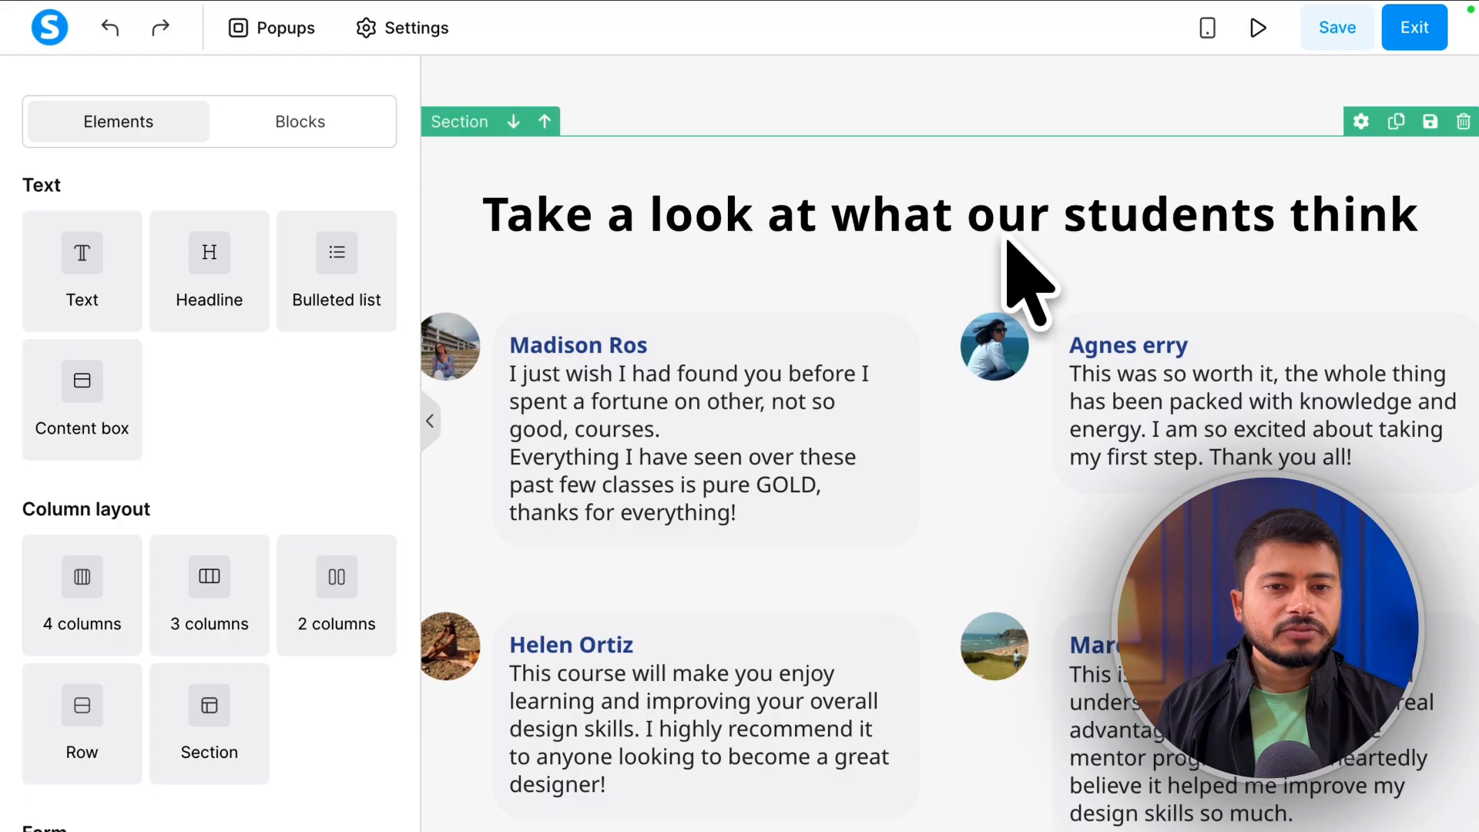
{"action": "scroll", "coordinate": [964, 566], "scroll_direction": "down", "scroll_amount": 3}
{"action": "scroll", "coordinate": [1044, 466], "scroll_direction": "down", "scroll_amount": 2}
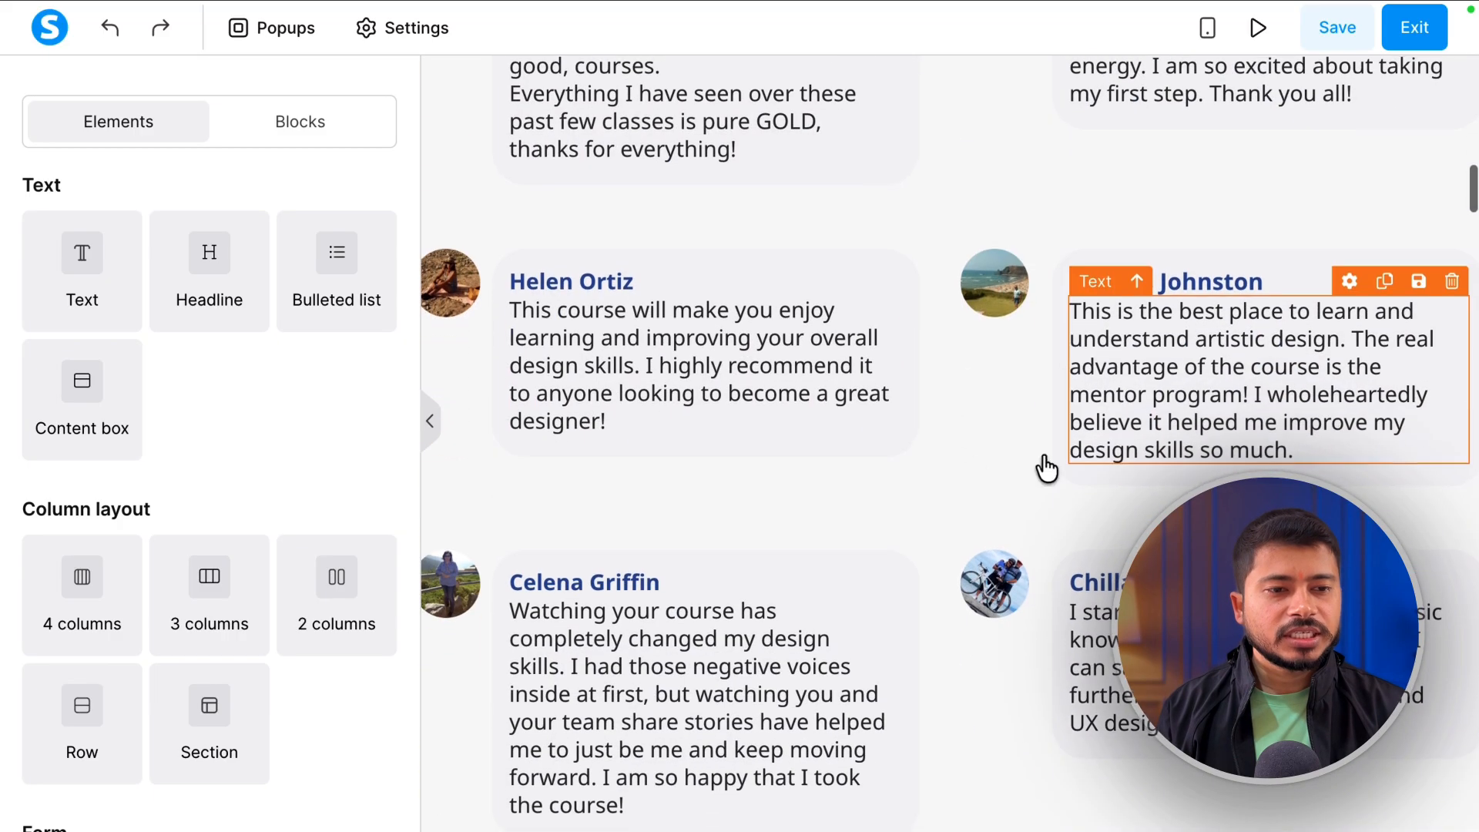
{"action": "scroll", "coordinate": [984, 420], "scroll_direction": "up", "scroll_amount": 4}
{"action": "scroll", "coordinate": [980, 407], "scroll_direction": "up", "scroll_amount": 6}
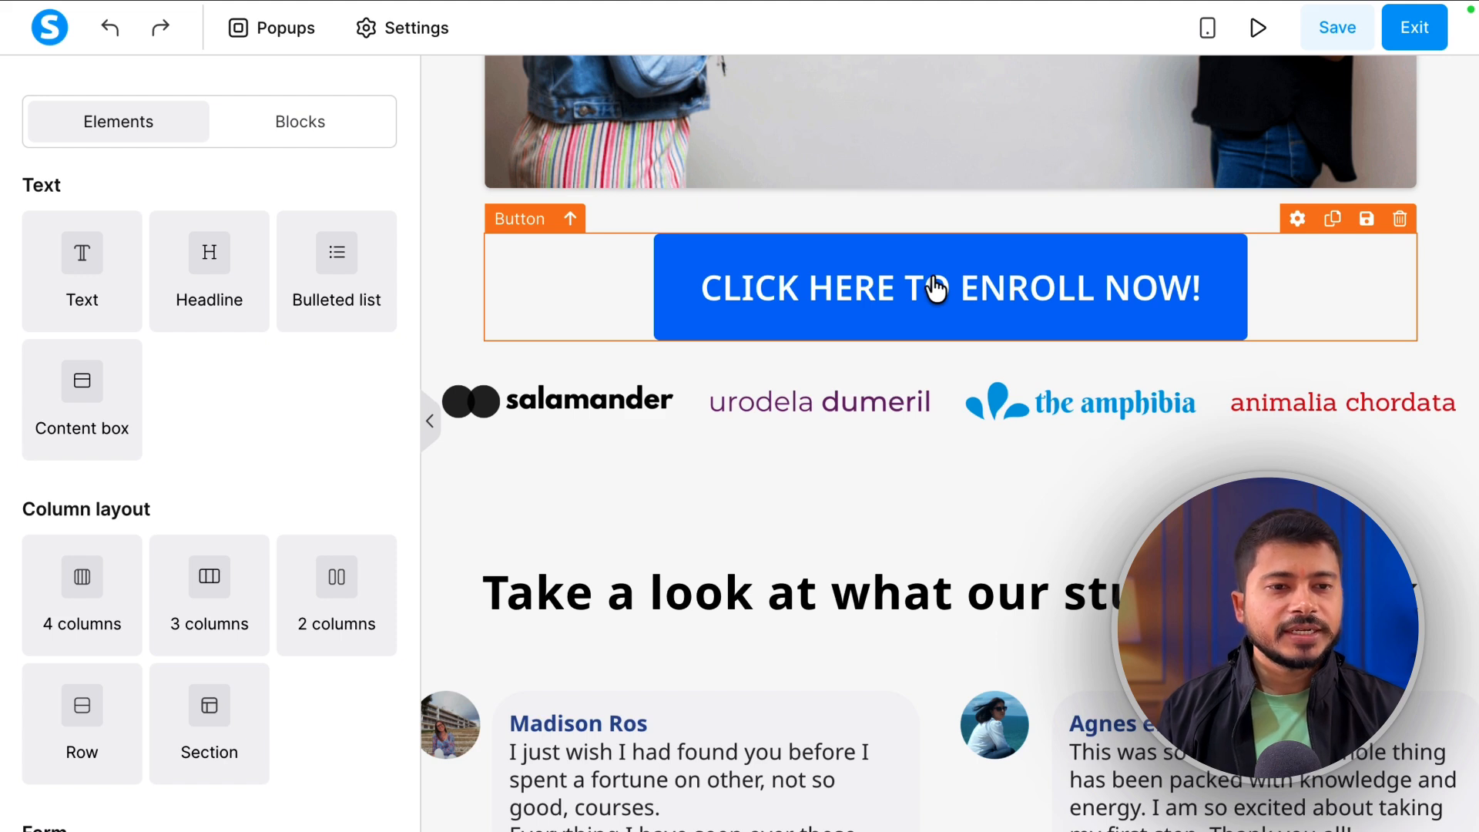
{"action": "scroll", "coordinate": [1116, 496], "scroll_direction": "down", "scroll_amount": 2}
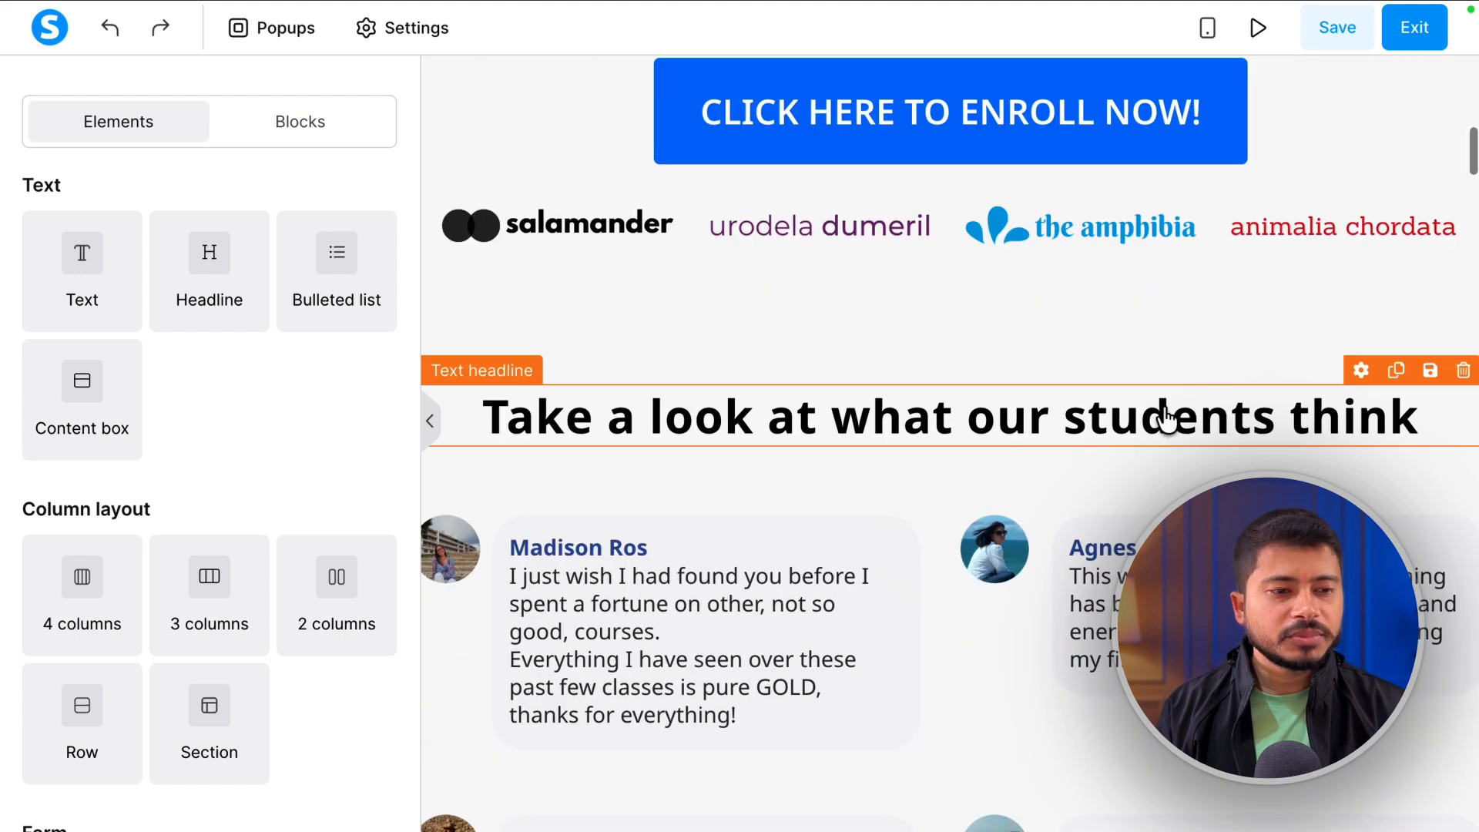
{"action": "left_click", "coordinate": [1460, 373]}
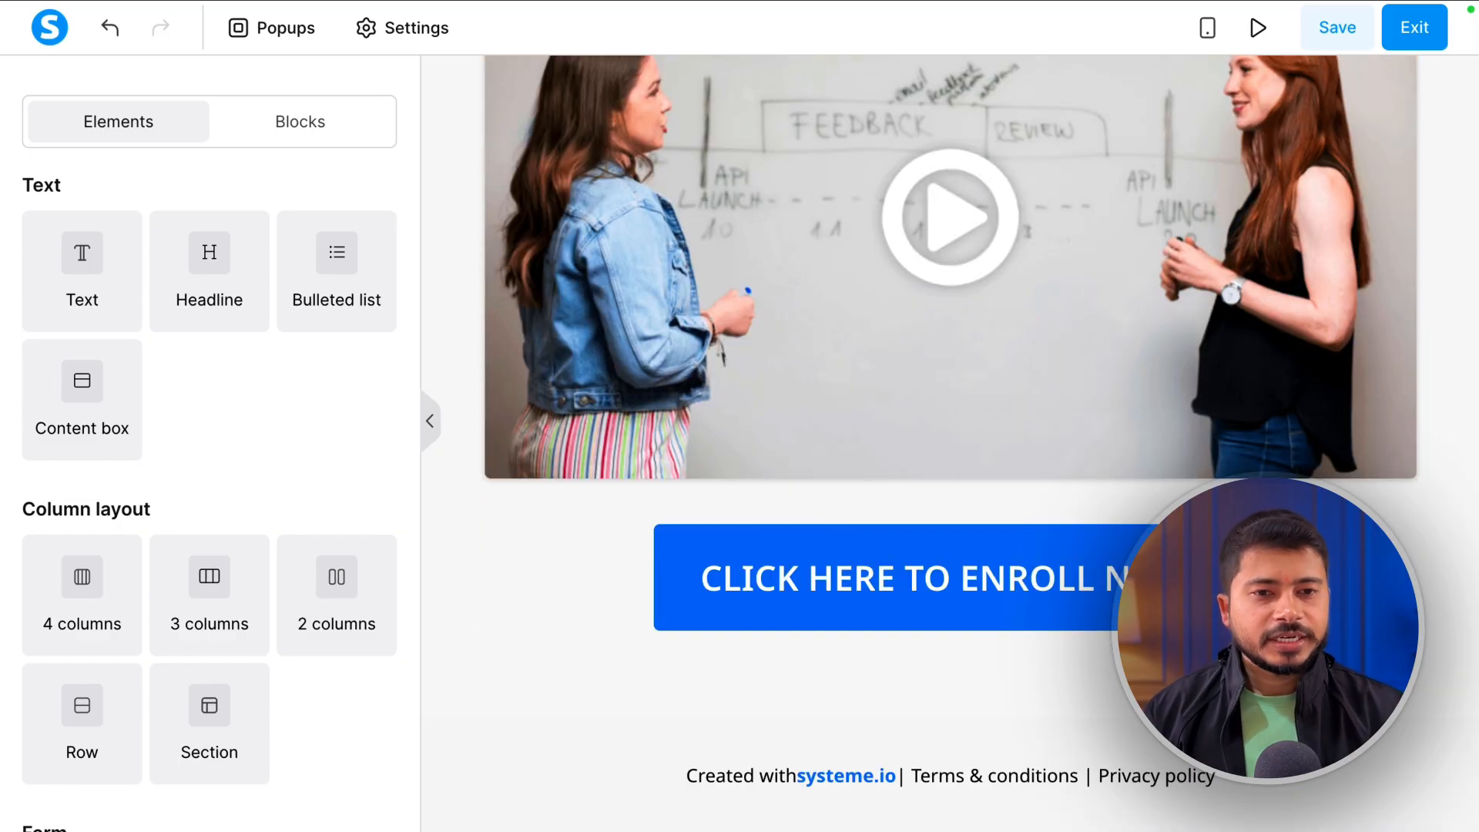
Replace the main headline's text with "How to Design Viral Thumbnails without Hiring a Designer?".
{"action": "scroll", "coordinate": [993, 638], "scroll_direction": "up", "scroll_amount": 6}
{"action": "scroll", "coordinate": [992, 638], "scroll_direction": "down", "scroll_amount": 6}
{"action": "scroll", "coordinate": [993, 638], "scroll_direction": "up", "scroll_amount": 6}
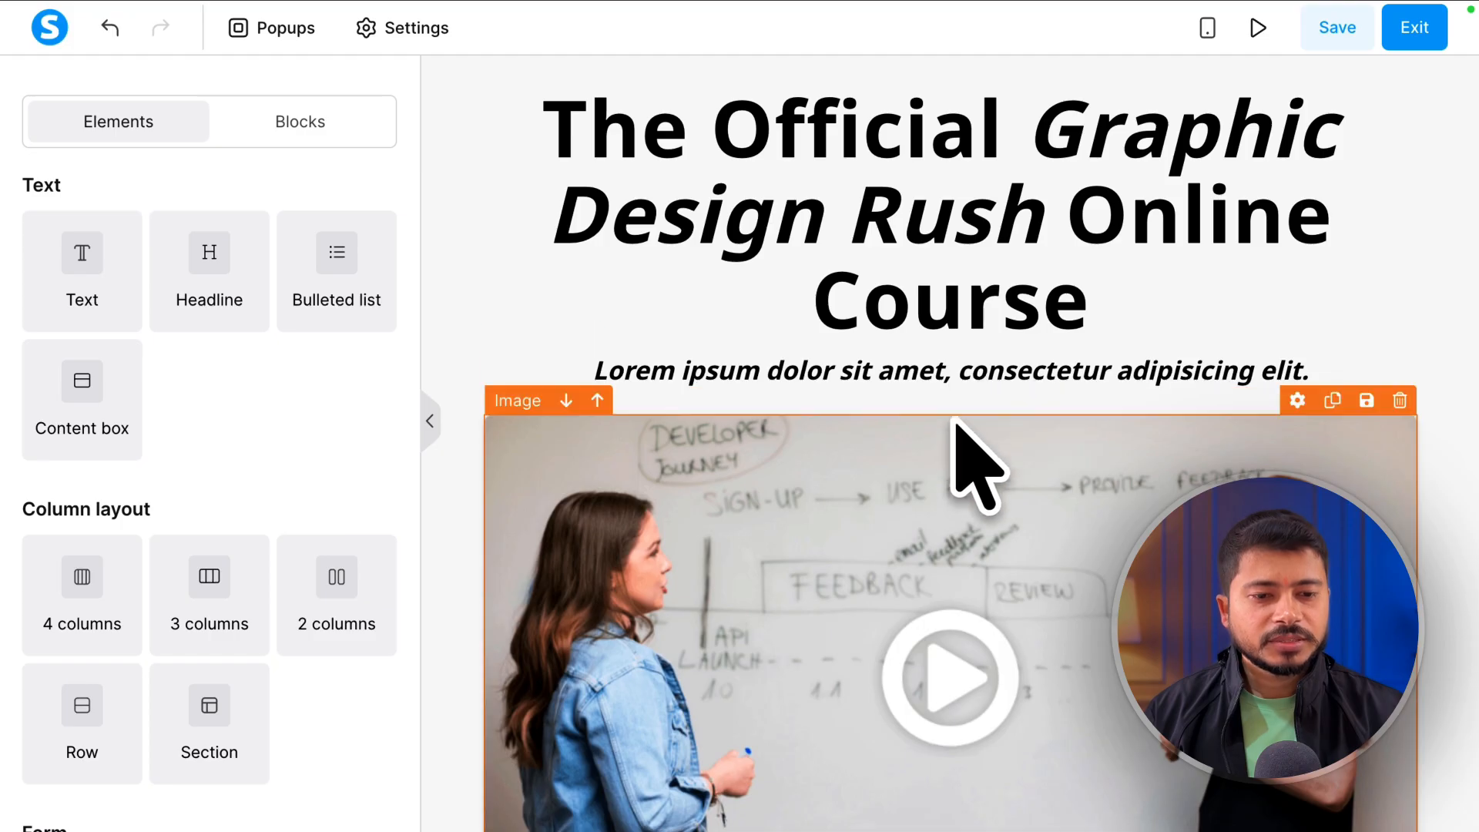
{"action": "scroll", "coordinate": [955, 422], "scroll_direction": "down", "scroll_amount": 5}
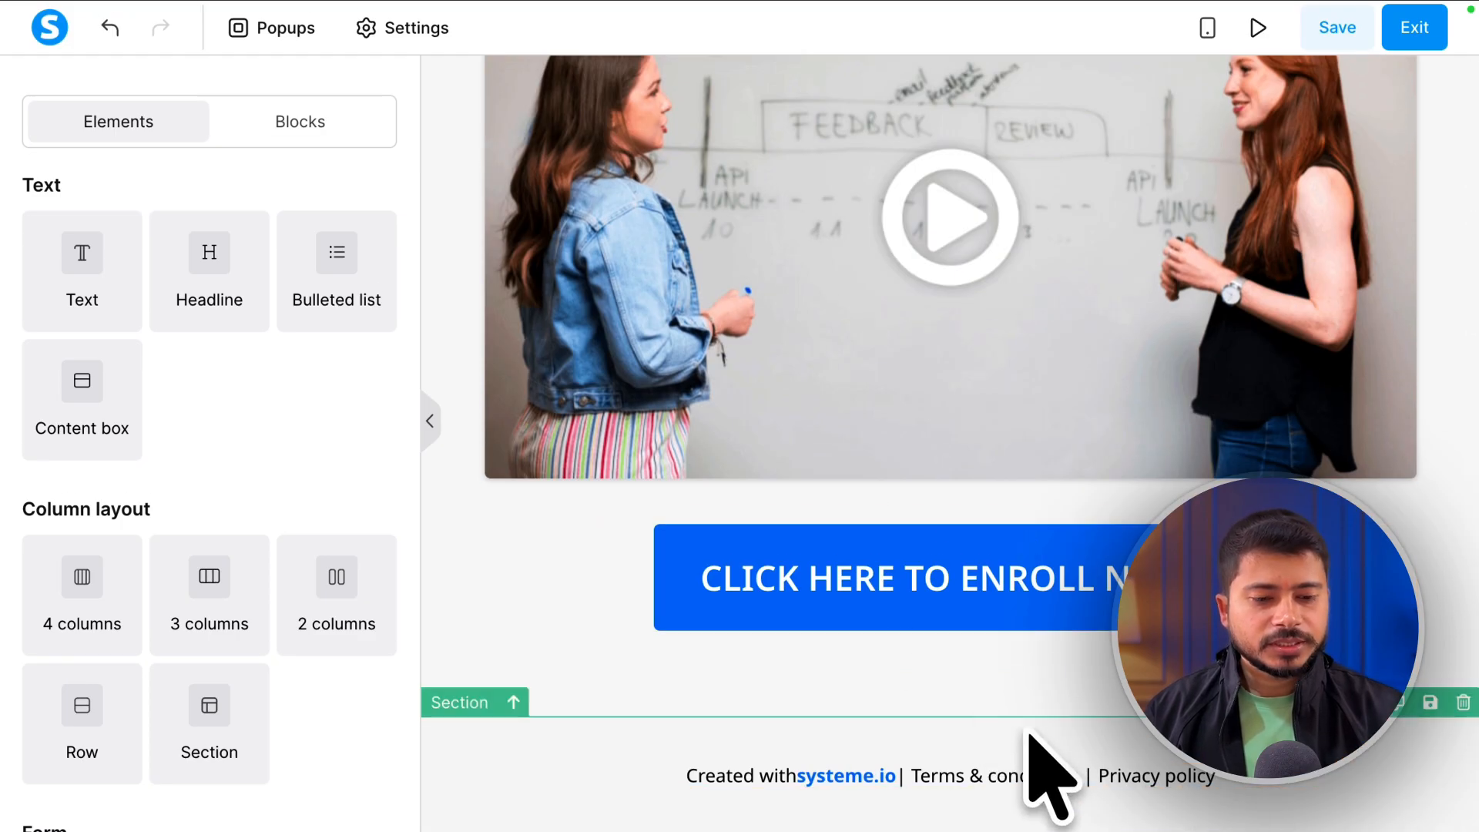
{"action": "scroll", "coordinate": [704, 275], "scroll_direction": "up", "scroll_amount": 5}
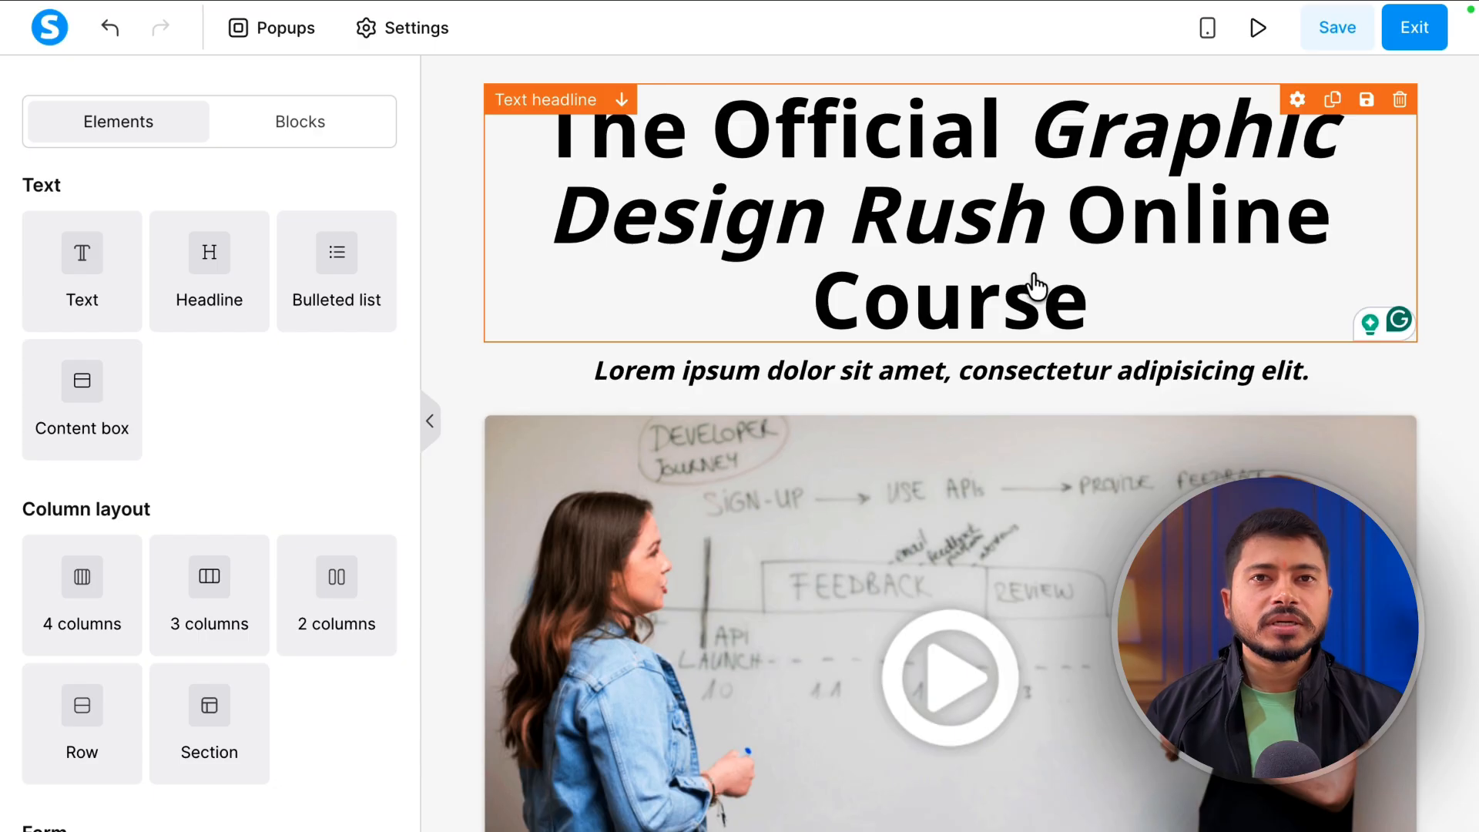
{"action": "triple_click", "coordinate": [1107, 297]}
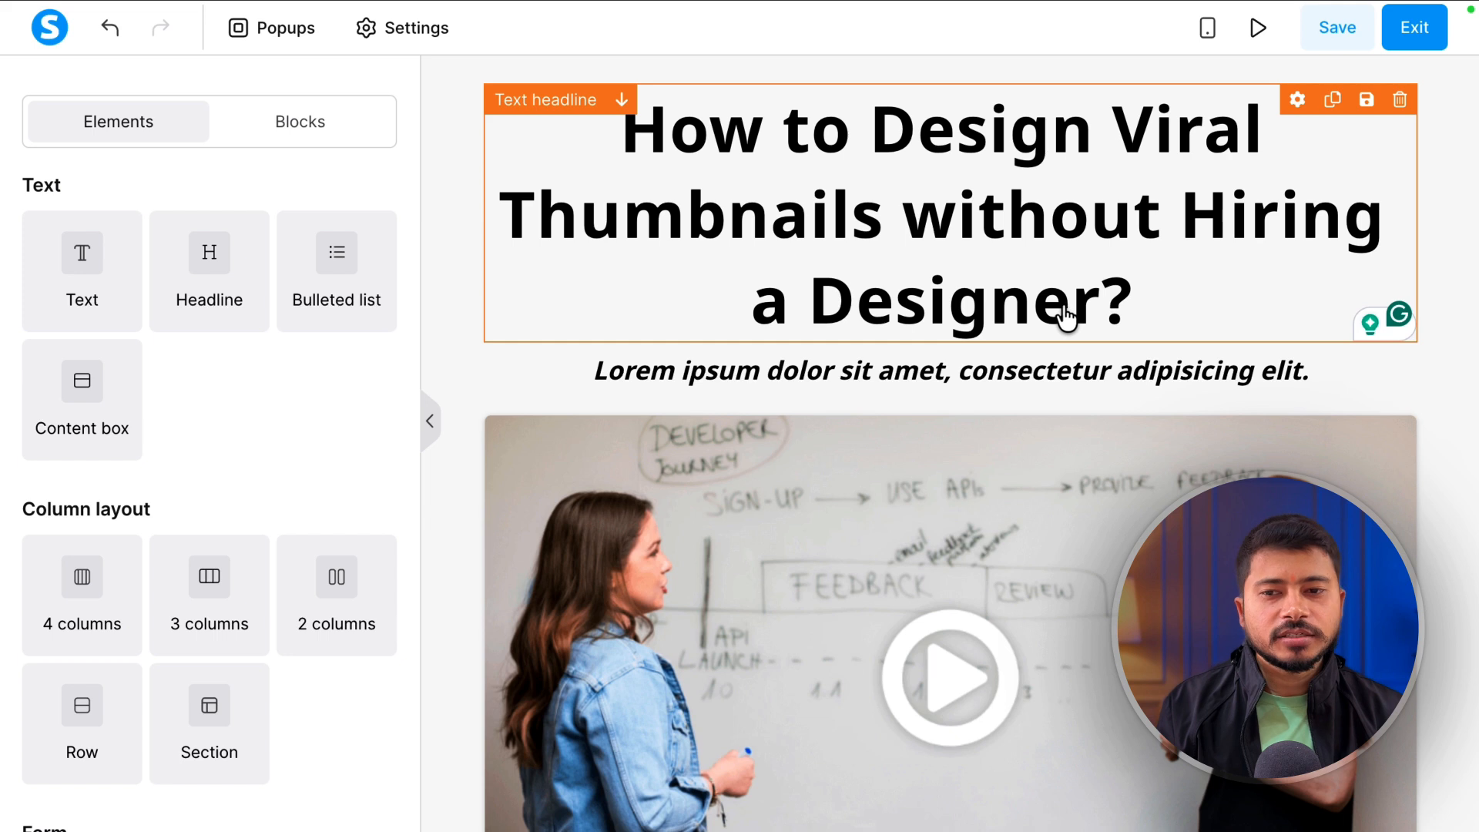
Set the headline's font size to 47 and underline the words "without Hiring".
{"action": "left_click", "coordinate": [826, 142]}
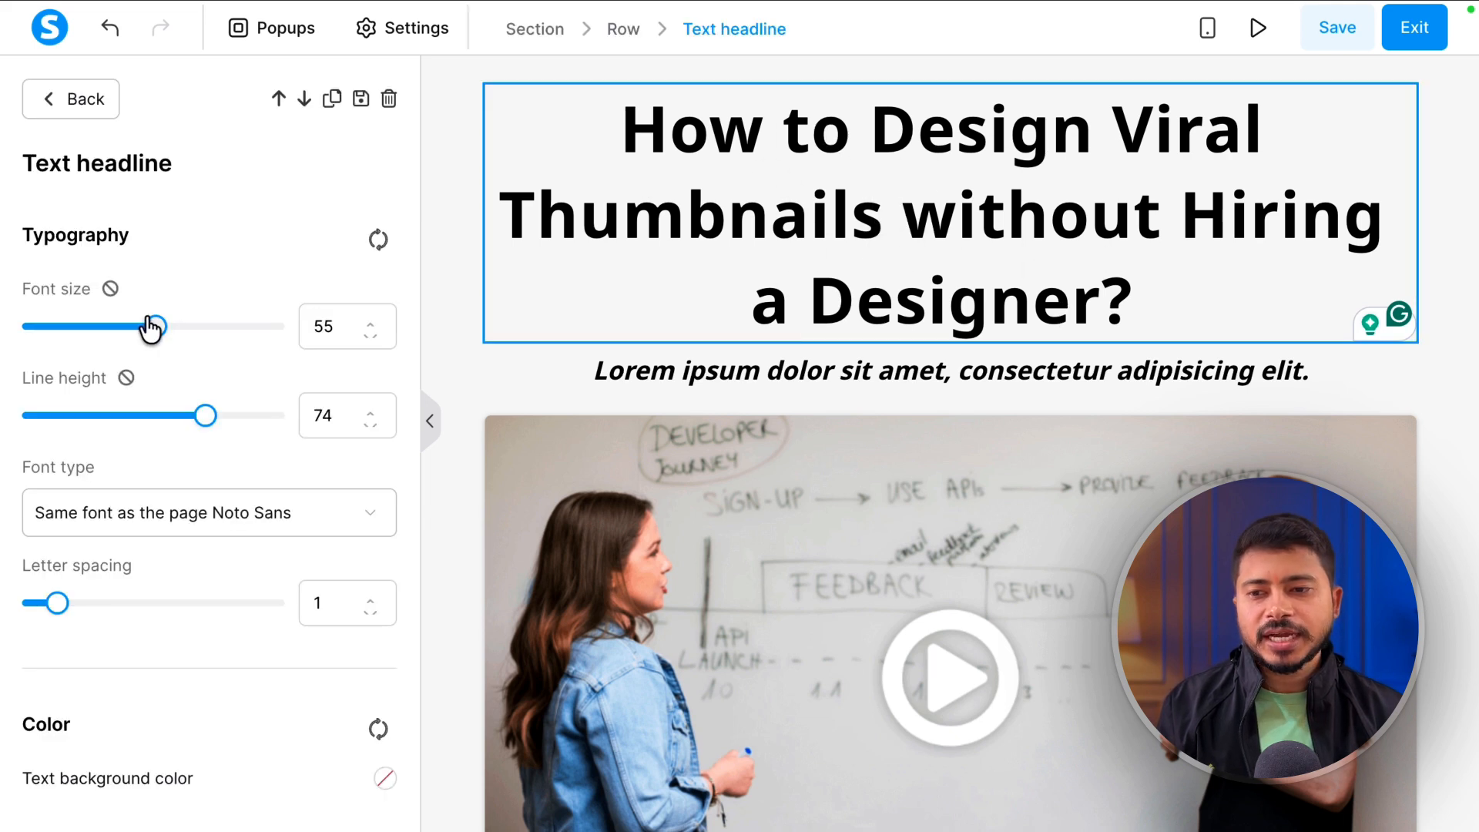
{"action": "left_click_drag", "start_coordinate": [154, 326], "coordinate": [135, 326]}
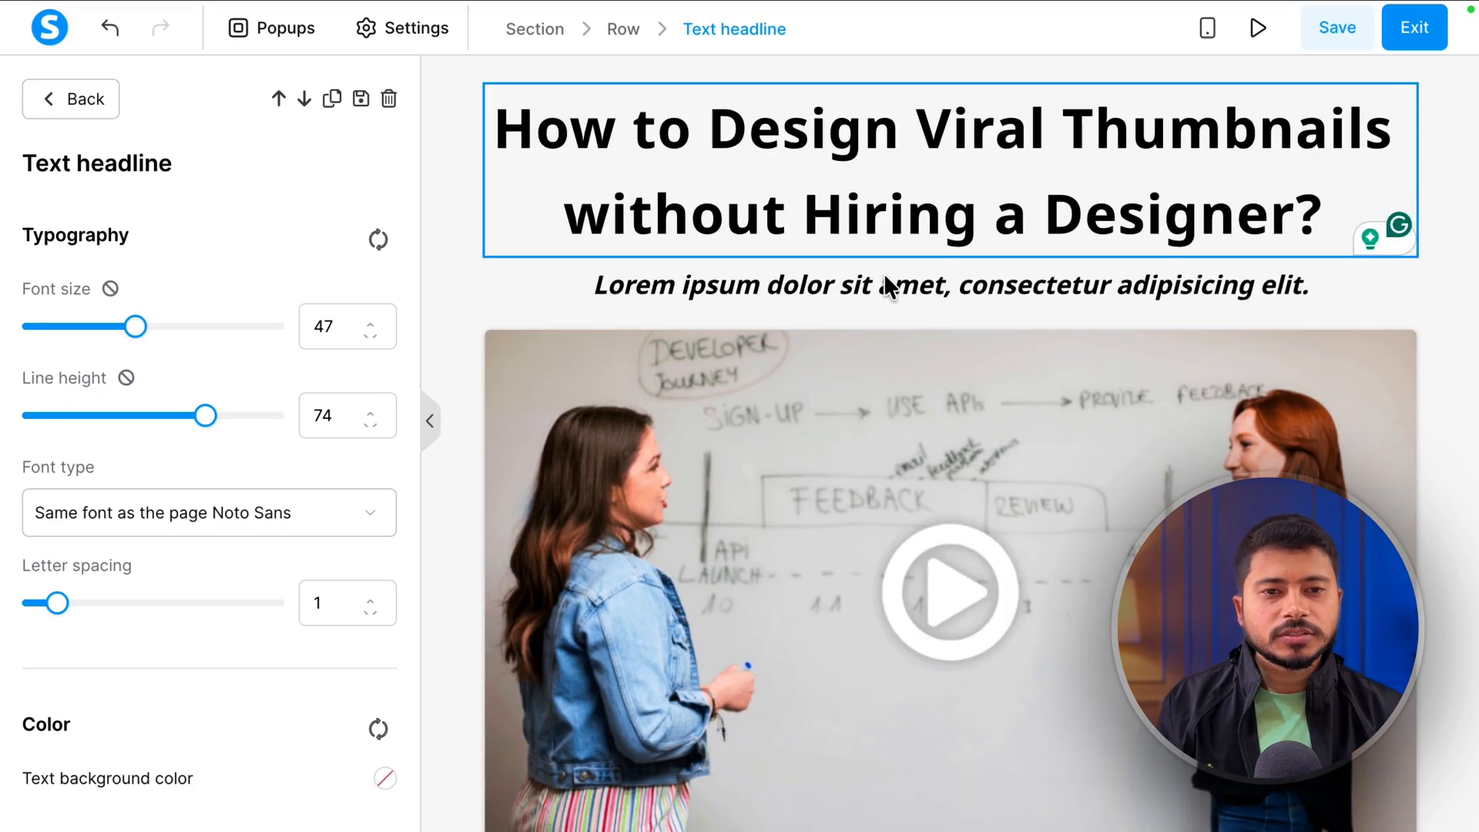
{"action": "left_click_drag", "start_coordinate": [568, 217], "coordinate": [977, 225]}
{"action": "left_click", "coordinate": [880, 304]}
{"action": "left_click", "coordinate": [1438, 317]}
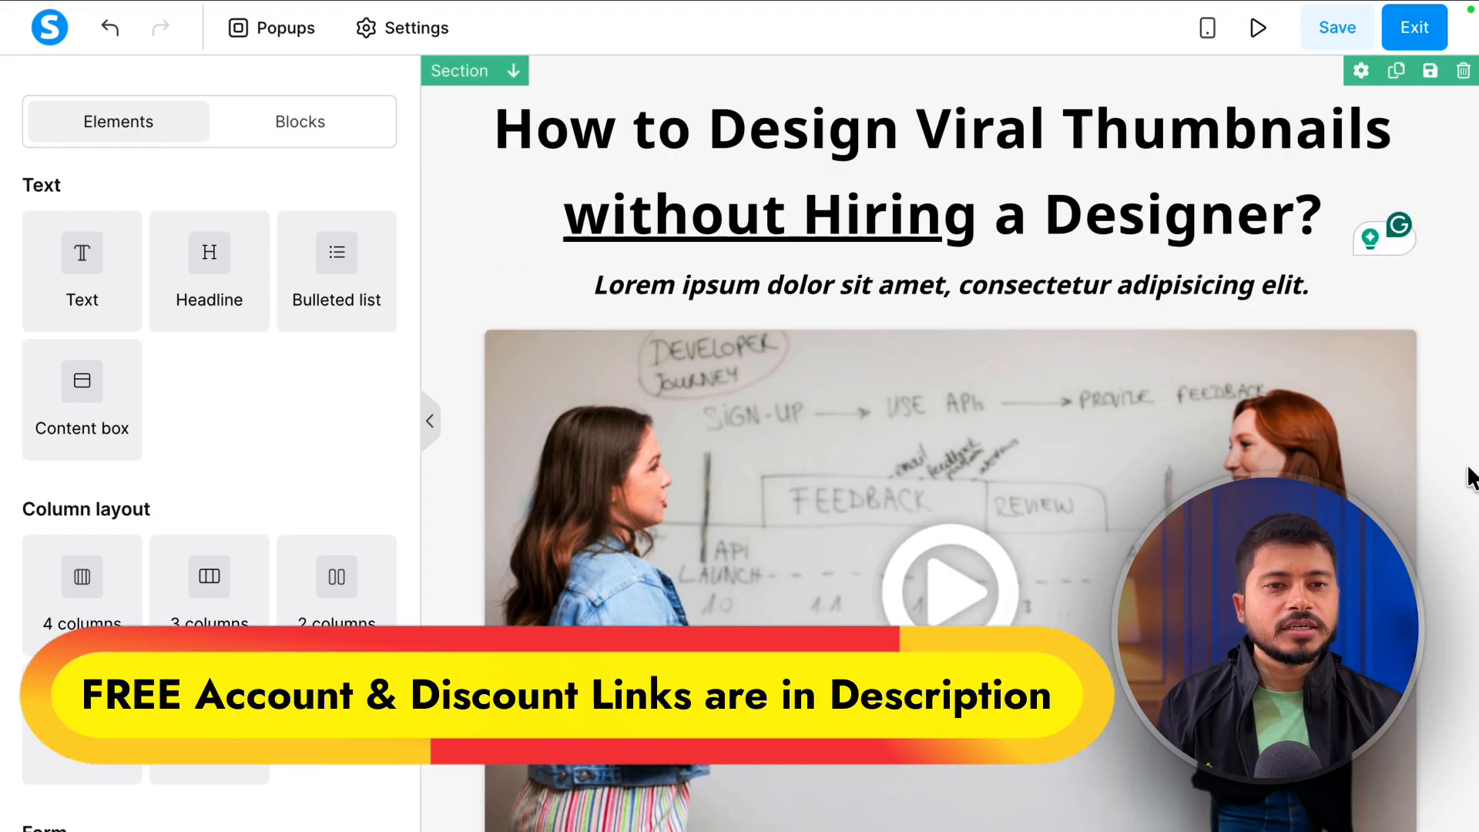
Replace the placeholder subheadline with "....Watch this video to see how this AI Design Viral YouTube Thumbnails in 1-Click...".
{"action": "left_click", "coordinate": [607, 285]}
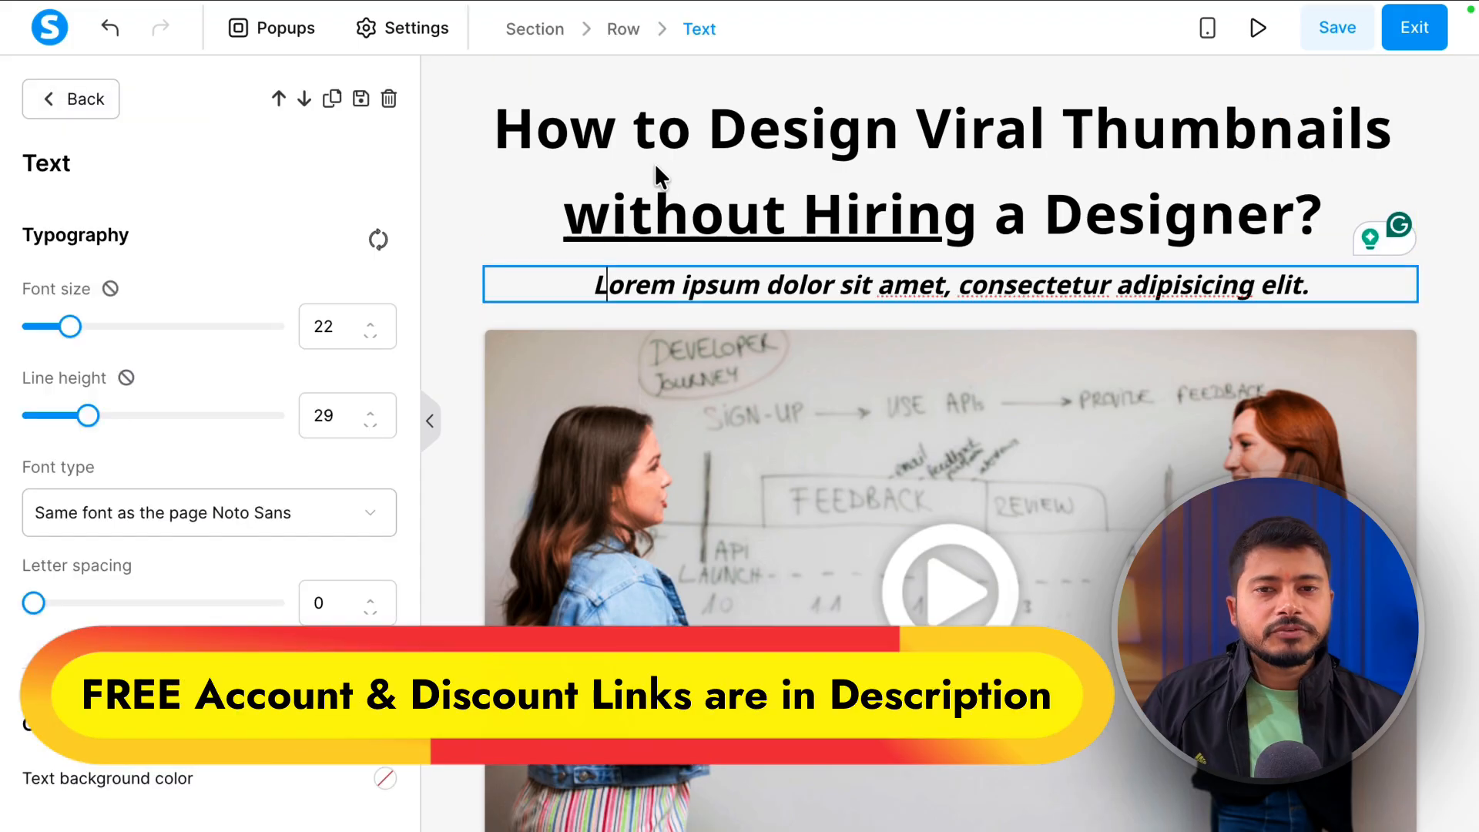
{"action": "left_click", "coordinate": [496, 185]}
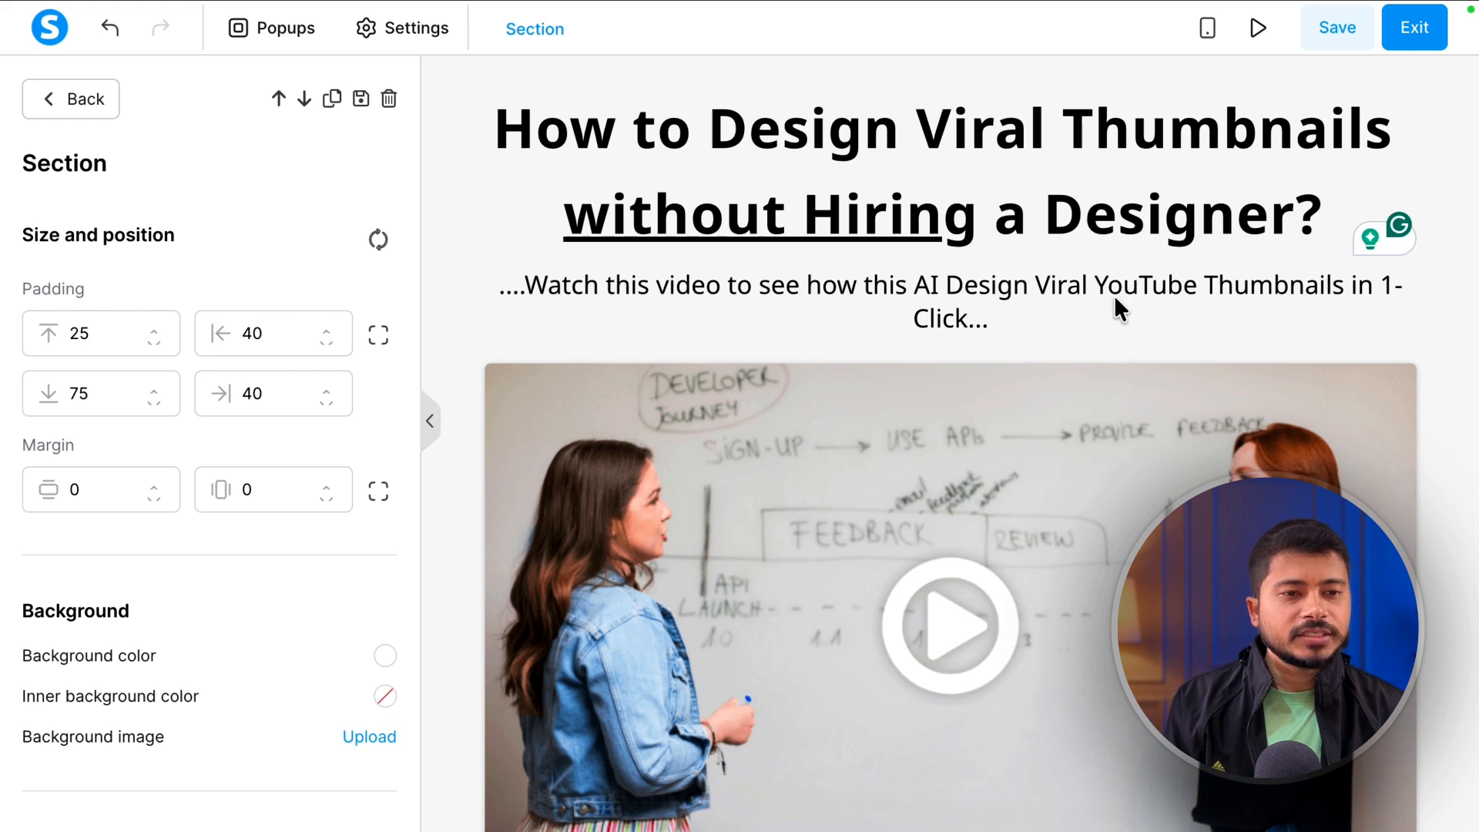
Reduce the subheadline's font size to 19 so the sentence fits on a single line.
{"action": "left_click", "coordinate": [721, 301]}
{"action": "left_click_drag", "start_coordinate": [70, 327], "coordinate": [62, 330]}
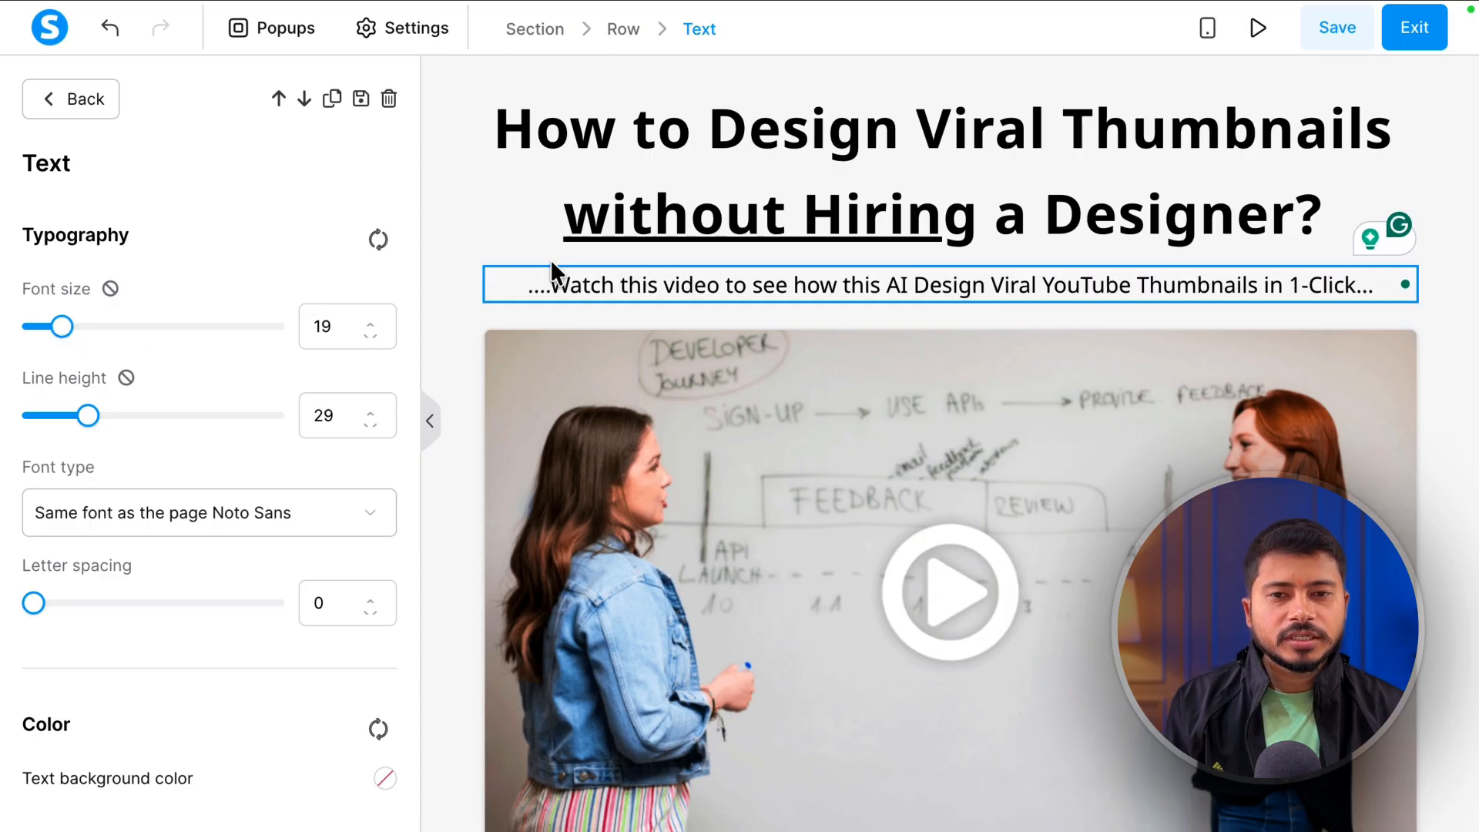
{"action": "left_click", "coordinate": [423, 317]}
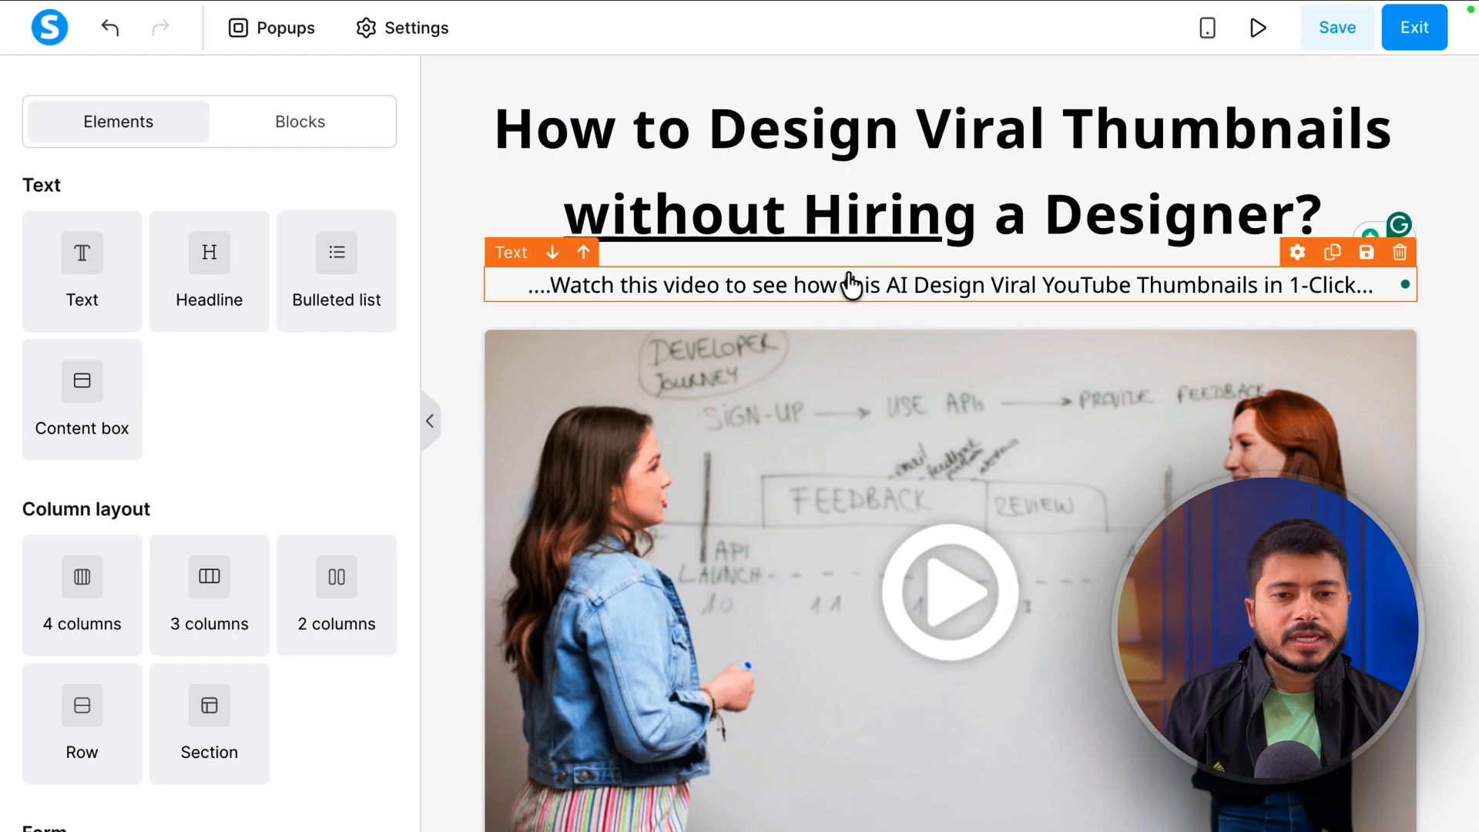
Increase the subheadline's top margin slightly to add space between it and the main headline.
{"action": "left_click", "coordinate": [828, 286]}
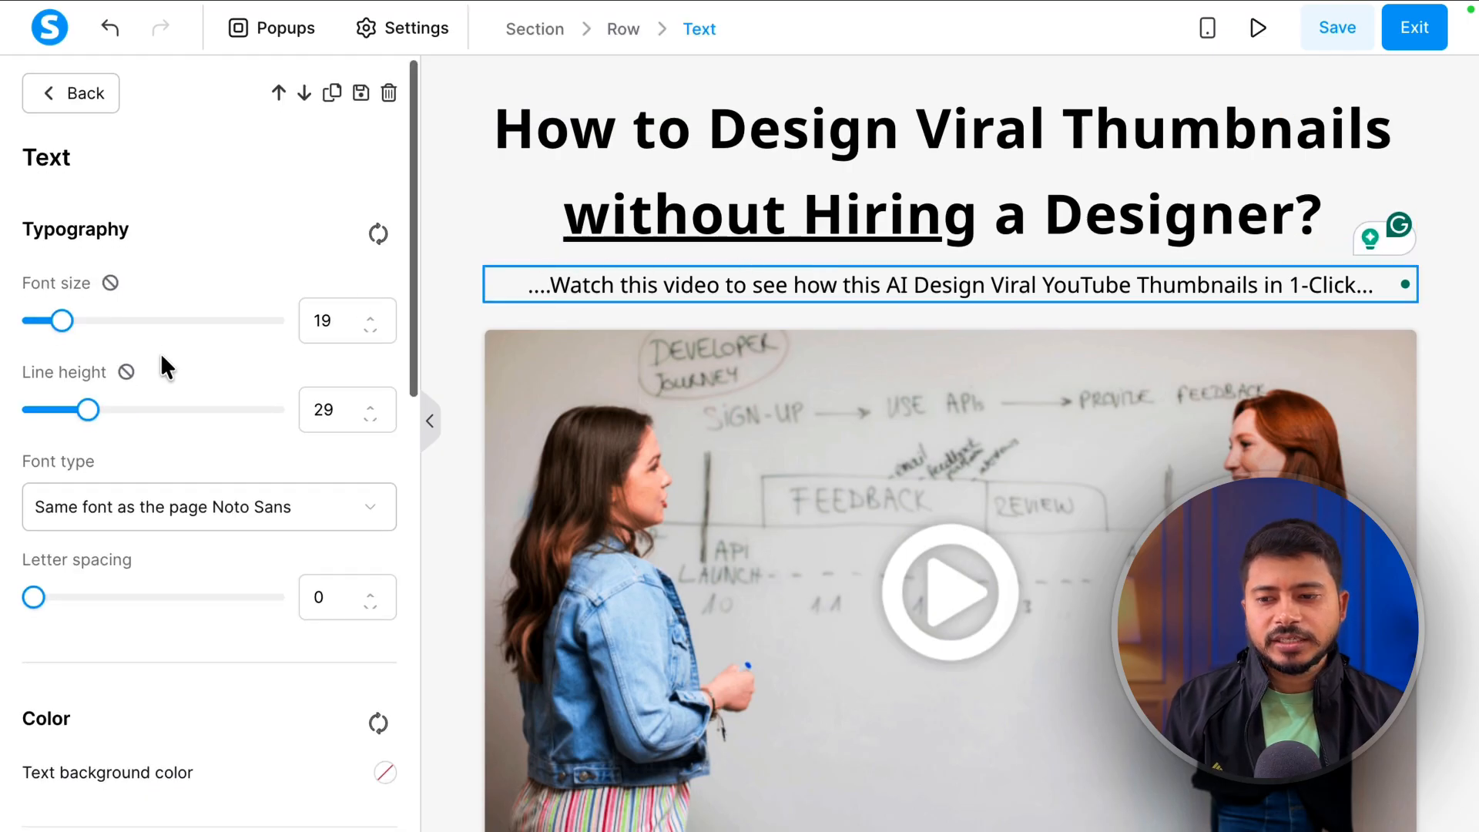
{"action": "scroll", "coordinate": [162, 353], "scroll_direction": "down", "scroll_amount": 9}
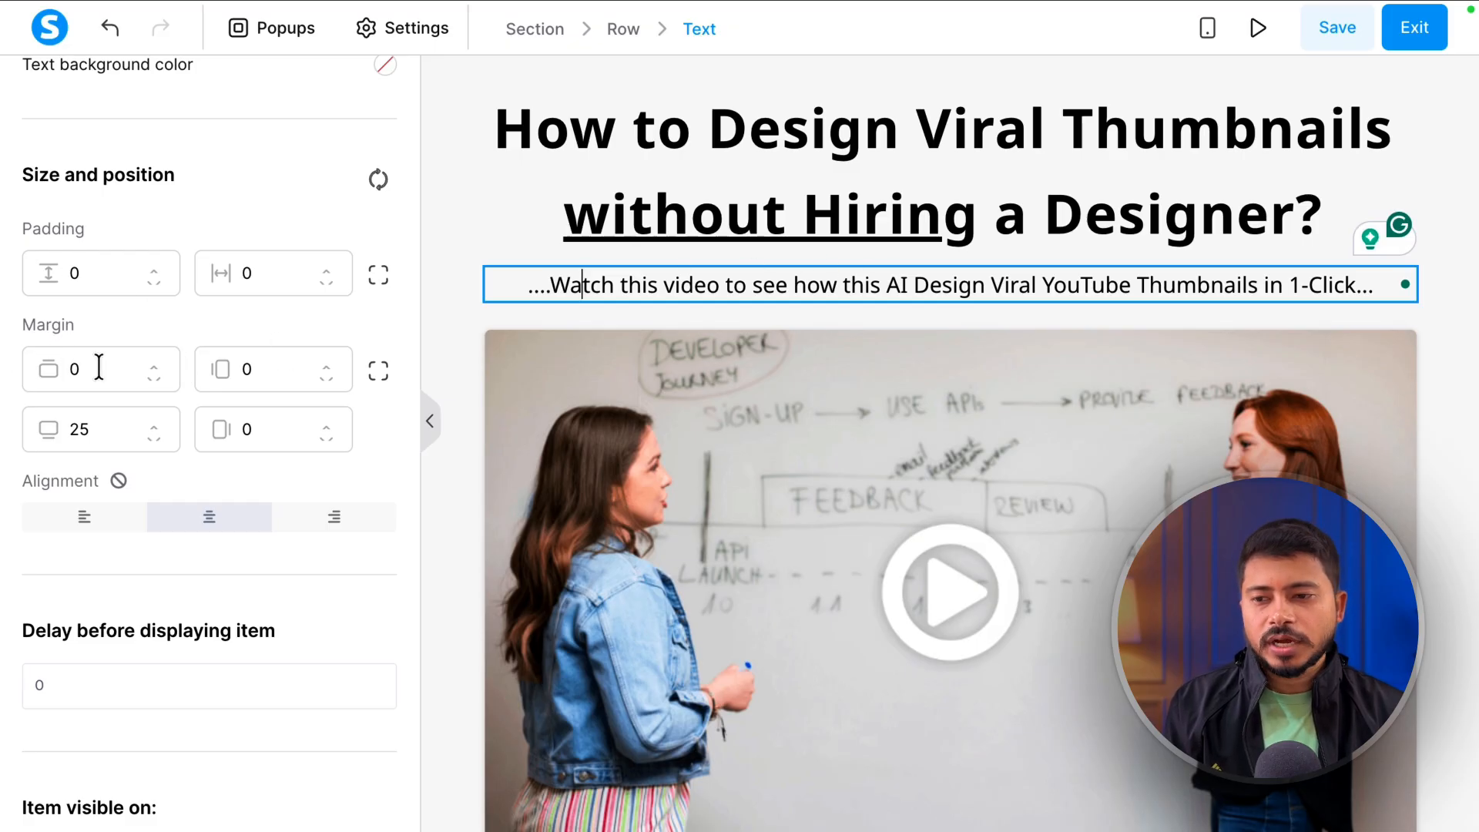
{"action": "left_click", "coordinate": [154, 368]}
{"action": "left_click", "coordinate": [154, 368]}
{"action": "left_click", "coordinate": [154, 368]}
{"action": "left_click", "coordinate": [154, 369]}
{"action": "left_click", "coordinate": [154, 368]}
{"action": "left_click", "coordinate": [154, 368]}
{"action": "left_click", "coordinate": [154, 368]}
{"action": "left_click", "coordinate": [154, 368]}
{"action": "left_click", "coordinate": [154, 368]}
{"action": "left_click", "coordinate": [154, 368]}
{"action": "left_click", "coordinate": [154, 369]}
{"action": "left_click", "coordinate": [154, 368]}
{"action": "left_click", "coordinate": [576, 121]}
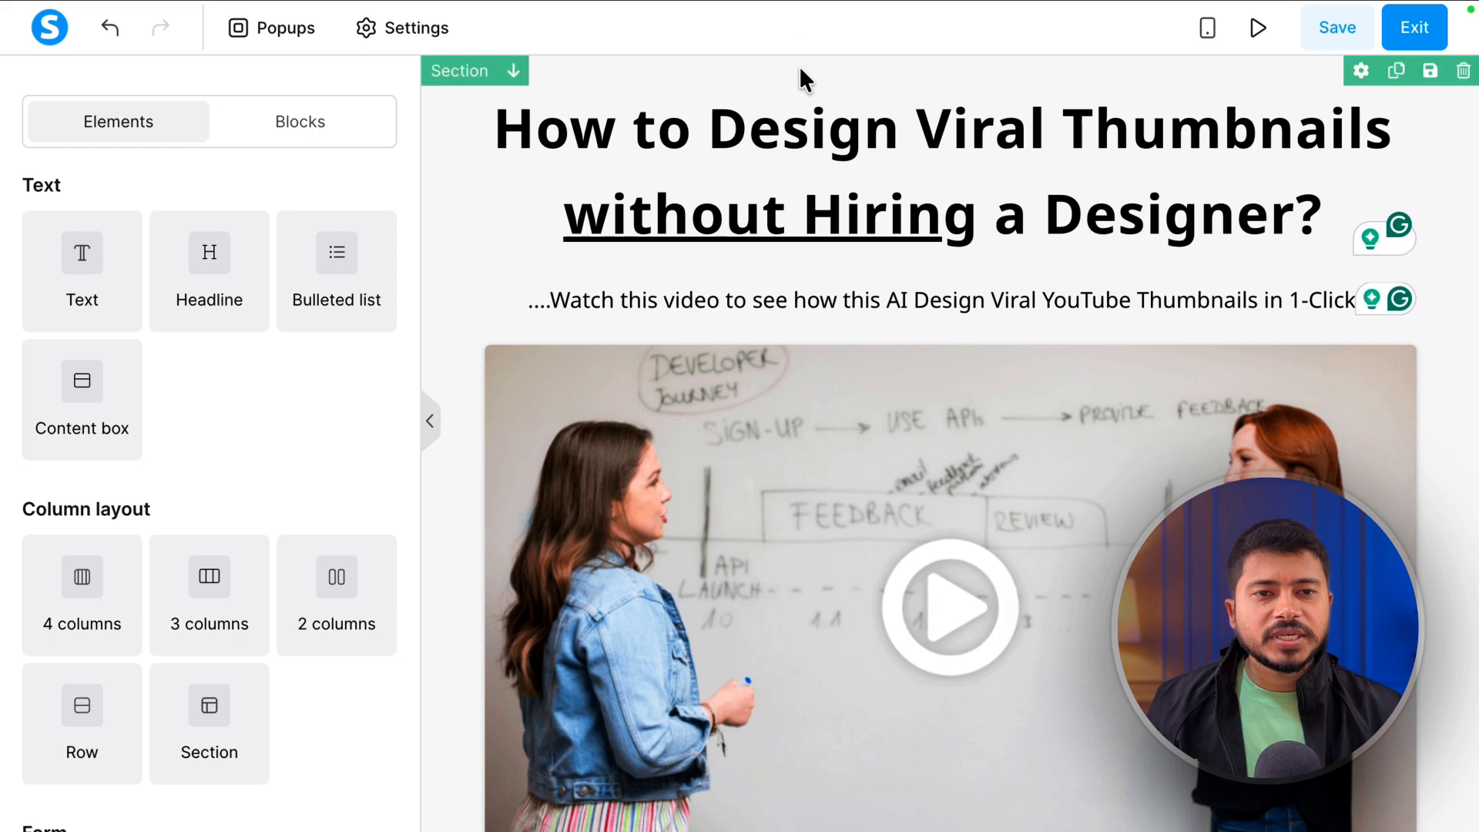
Set the main headline's top margin to 14.
{"action": "left_click", "coordinate": [721, 127]}
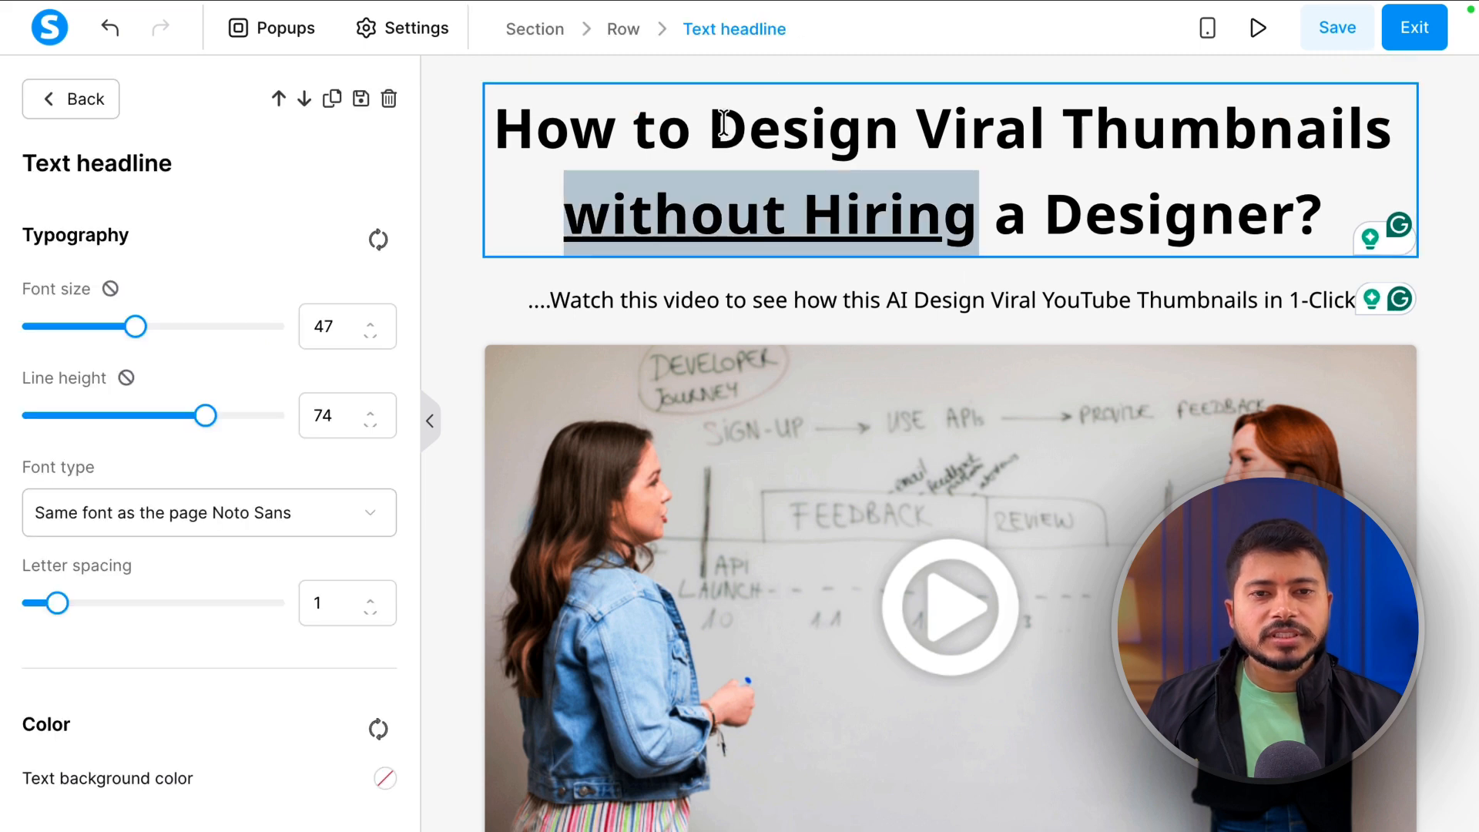
{"action": "left_click", "coordinate": [723, 125]}
{"action": "scroll", "coordinate": [199, 459], "scroll_direction": "down", "scroll_amount": 9}
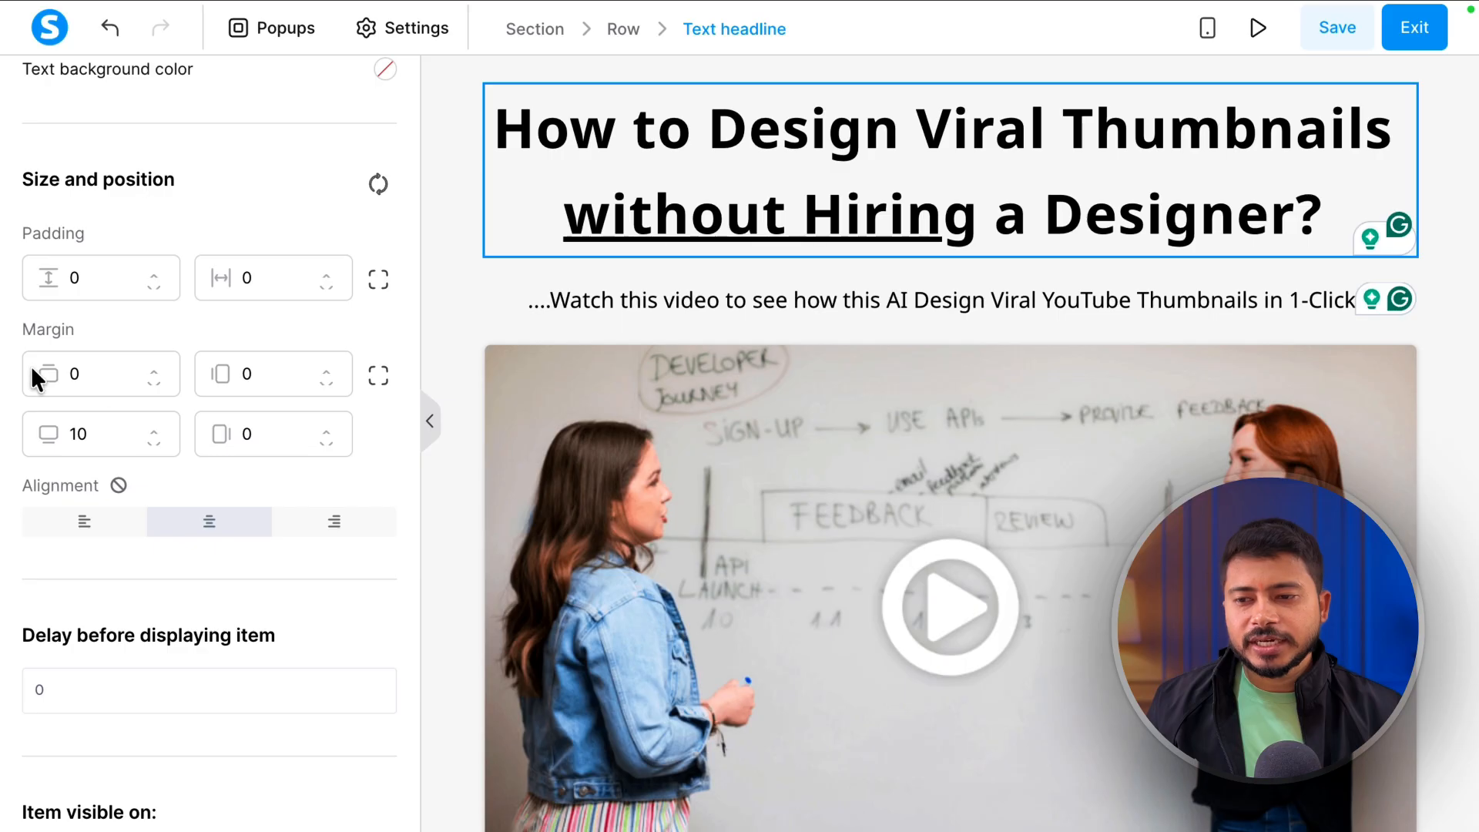
{"action": "scroll", "coordinate": [154, 374], "scroll_direction": "up", "scroll_amount": 14}
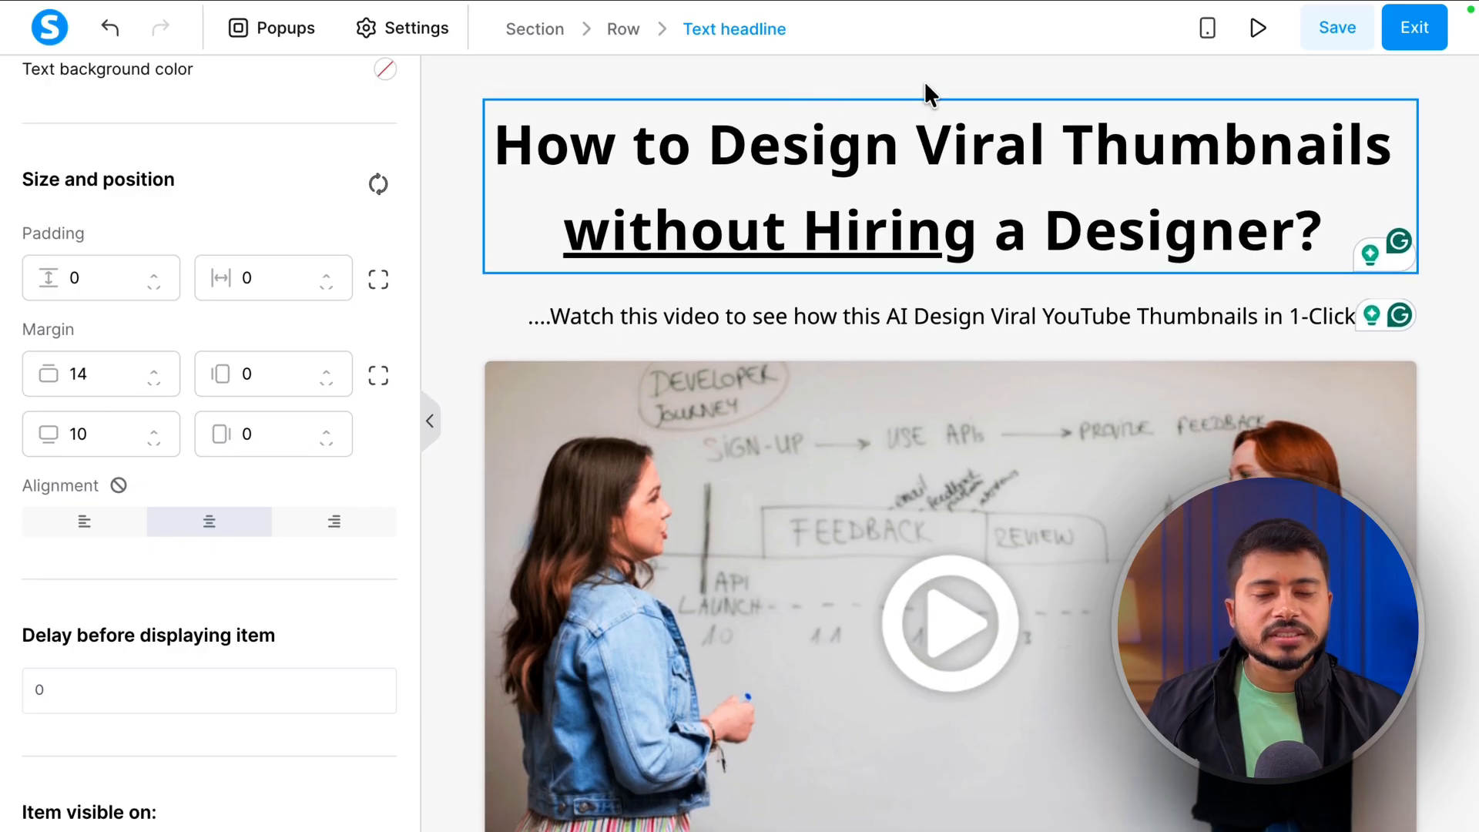
{"action": "left_click", "coordinate": [929, 81]}
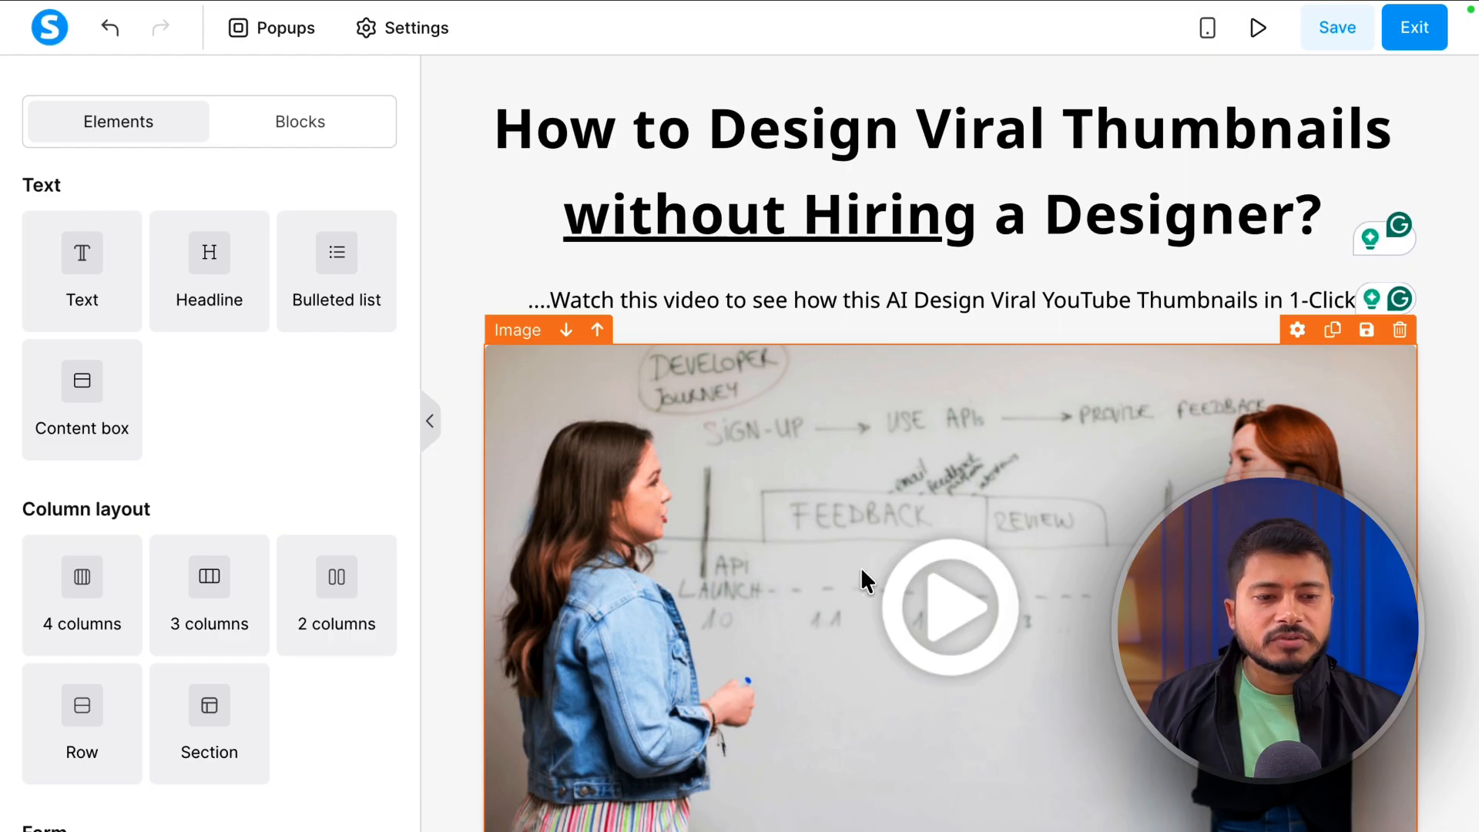
Delete the placeholder image with the play symbol below the subheadline and confirm the deletion.
{"action": "scroll", "coordinate": [999, 552], "scroll_direction": "down", "scroll_amount": 1}
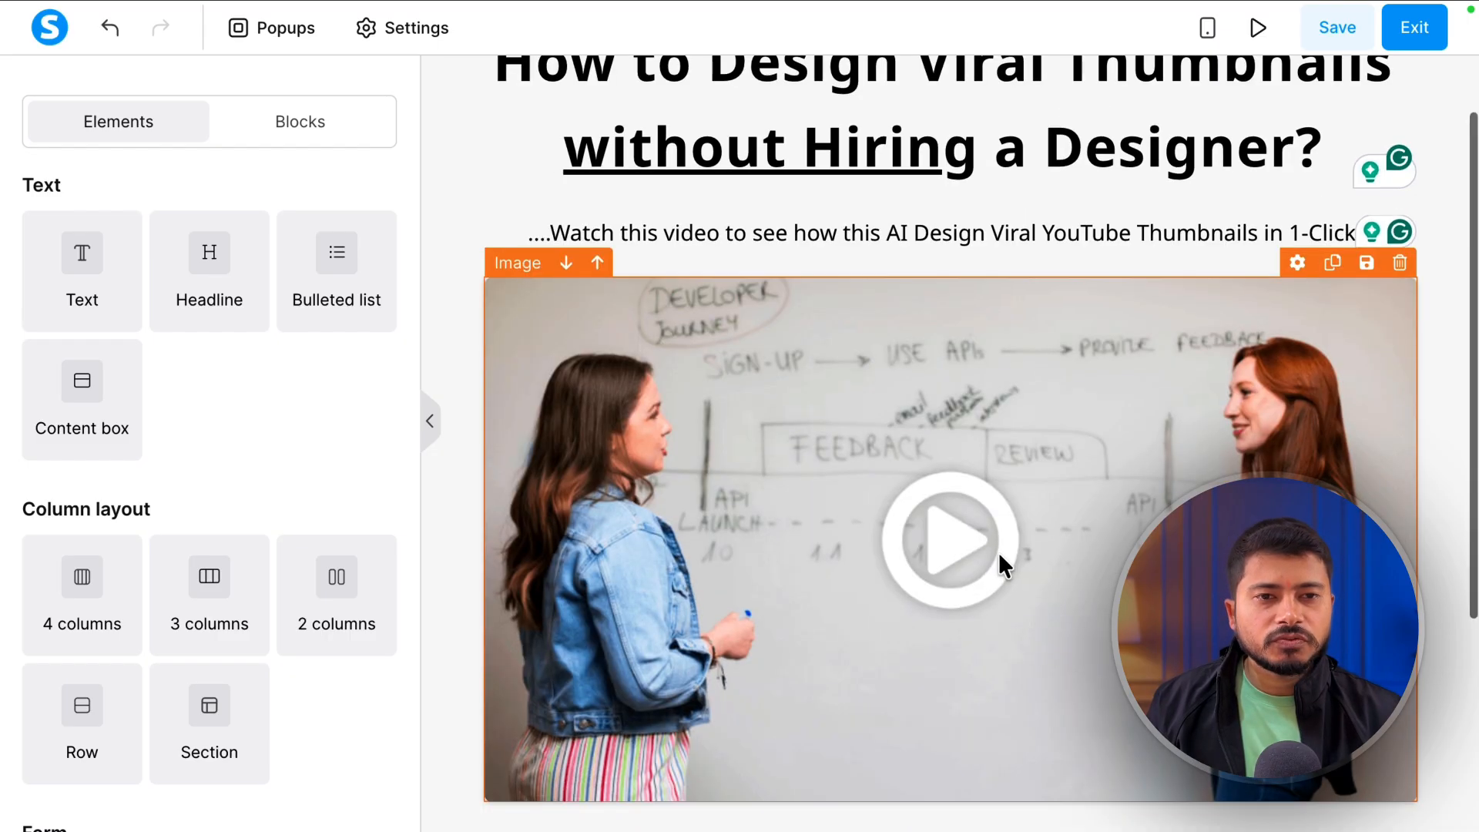
{"action": "left_click", "coordinate": [1399, 262]}
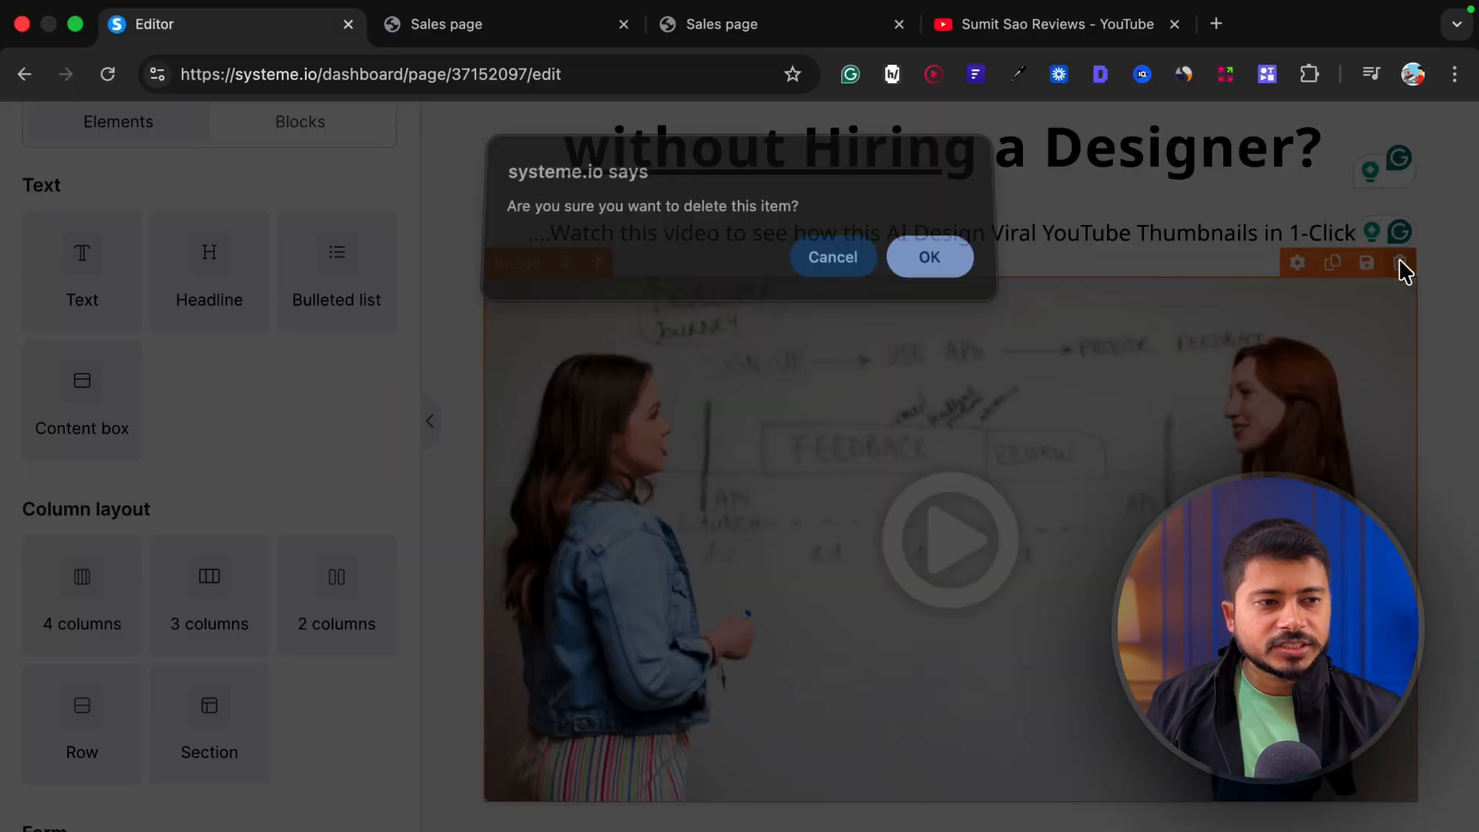
{"action": "left_click", "coordinate": [939, 267]}
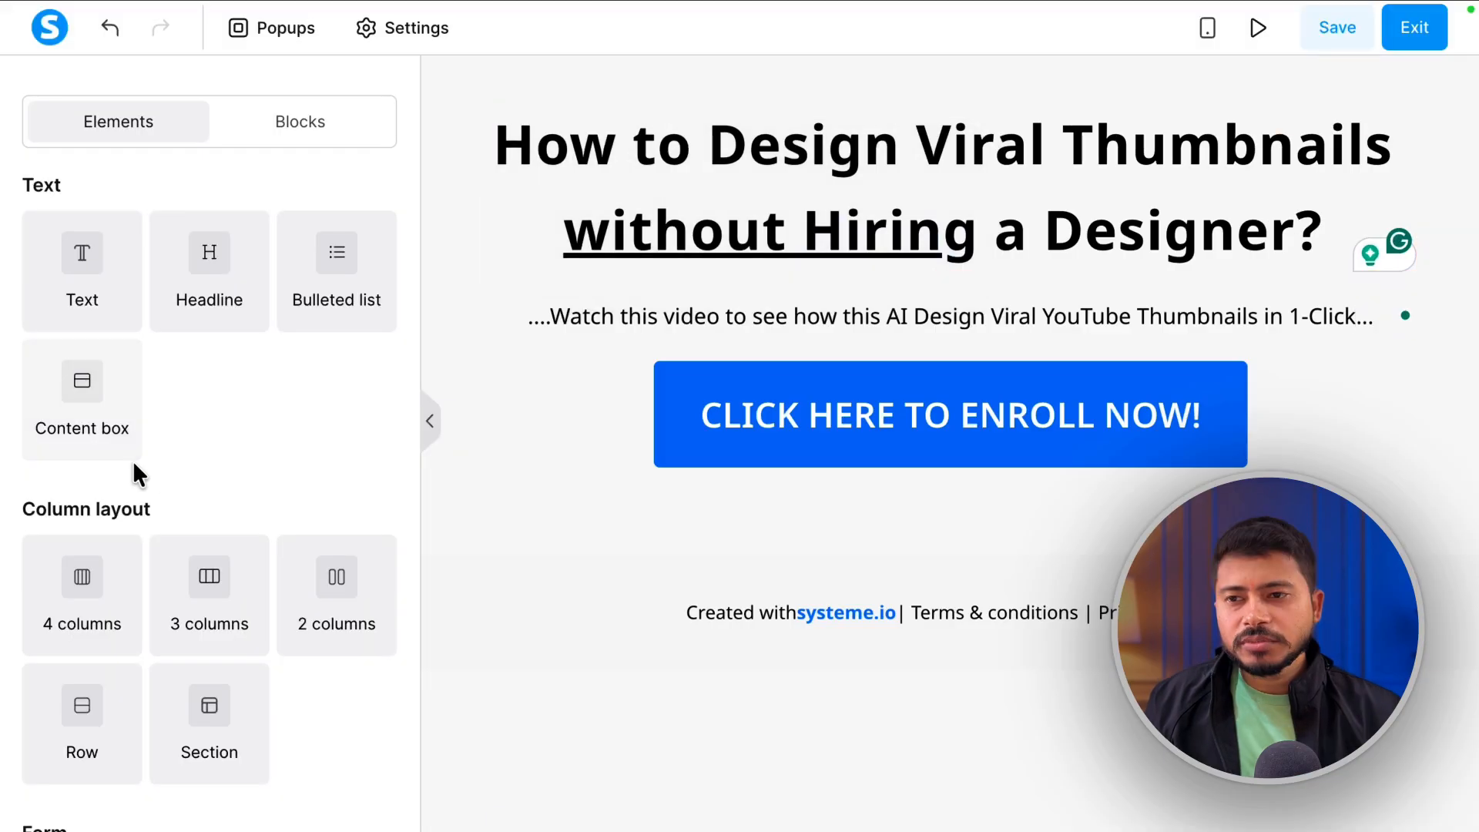
Add a Video element between the subheadline and the enroll button.
{"action": "scroll", "coordinate": [165, 464], "scroll_direction": "down", "scroll_amount": 3}
{"action": "scroll", "coordinate": [164, 464], "scroll_direction": "down", "scroll_amount": 10}
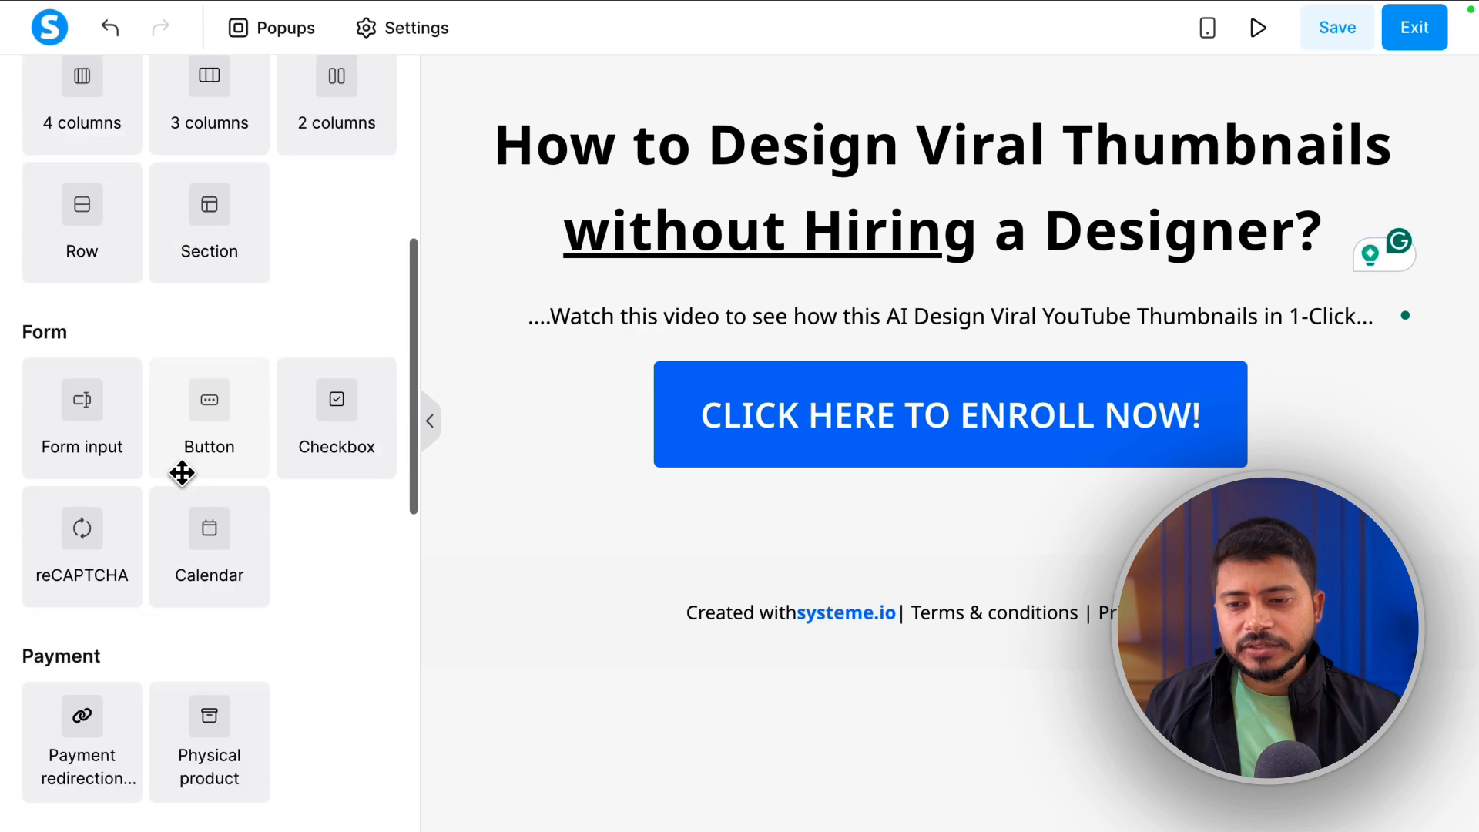
{"action": "scroll", "coordinate": [181, 474], "scroll_direction": "down", "scroll_amount": 2}
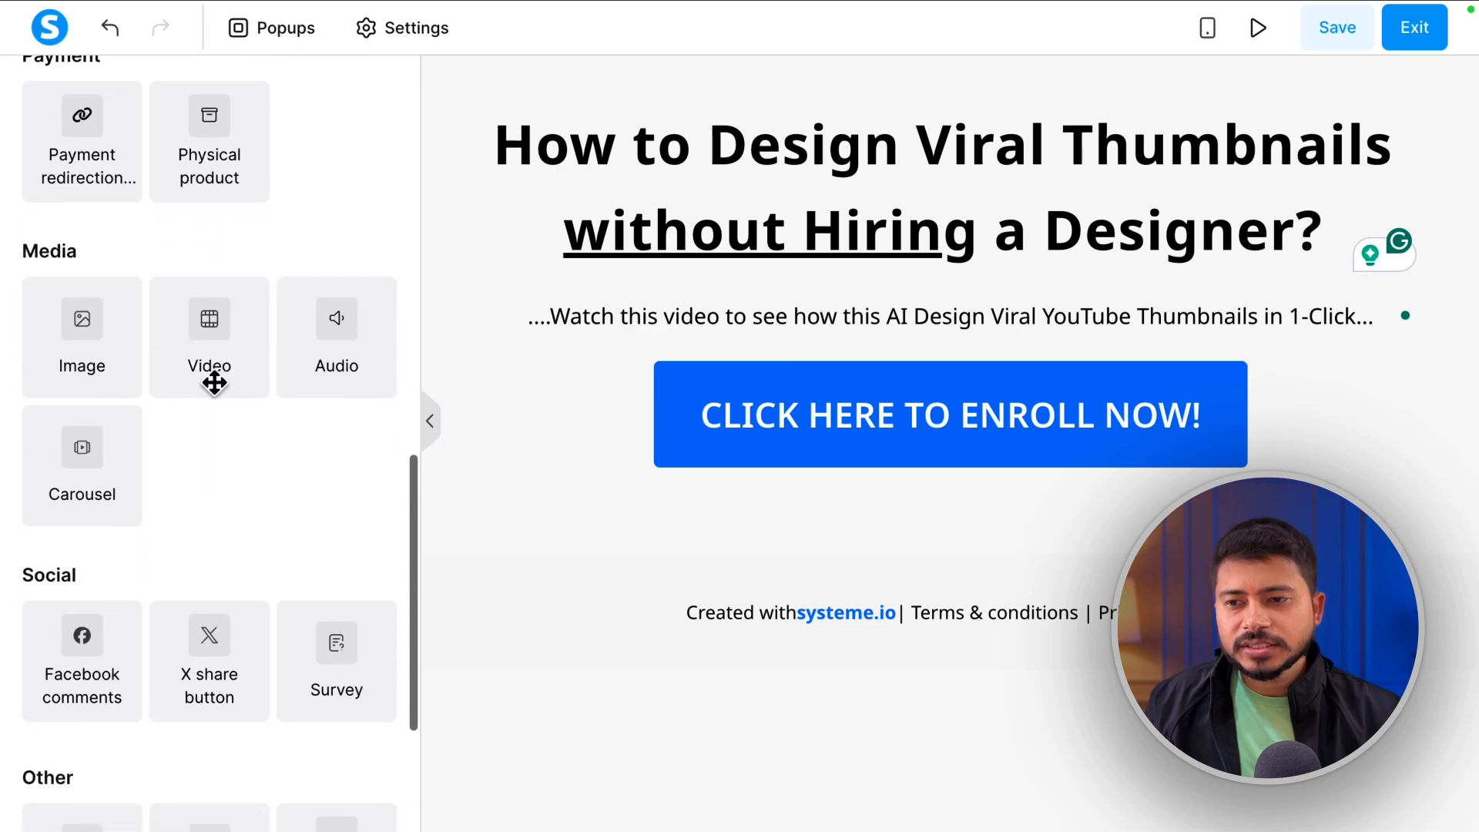
{"action": "left_click_drag", "start_coordinate": [185, 337], "coordinate": [878, 336]}
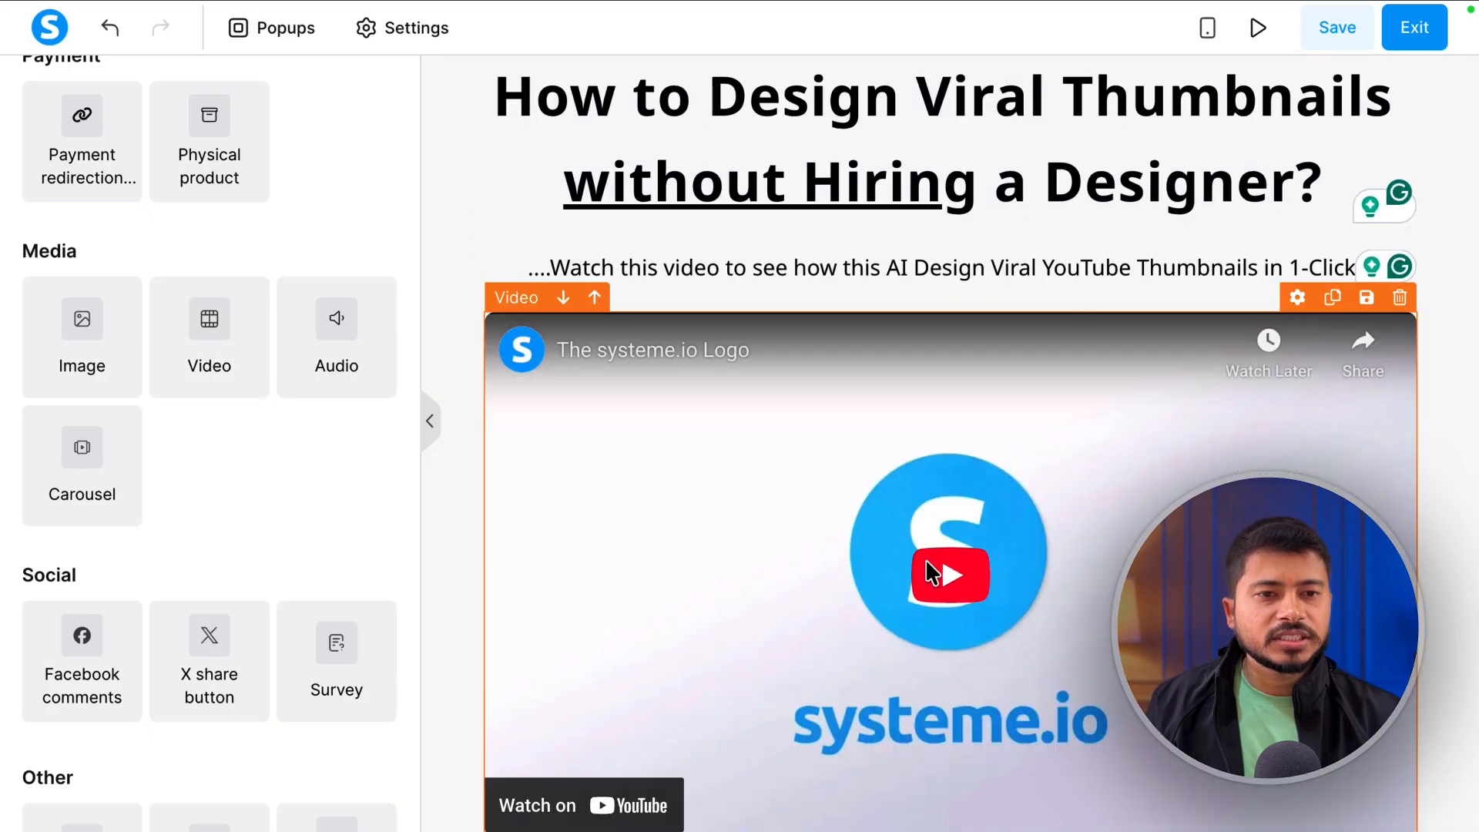
Open the new video element's settings and choose Direct link as its video type.
{"action": "left_click", "coordinate": [724, 389]}
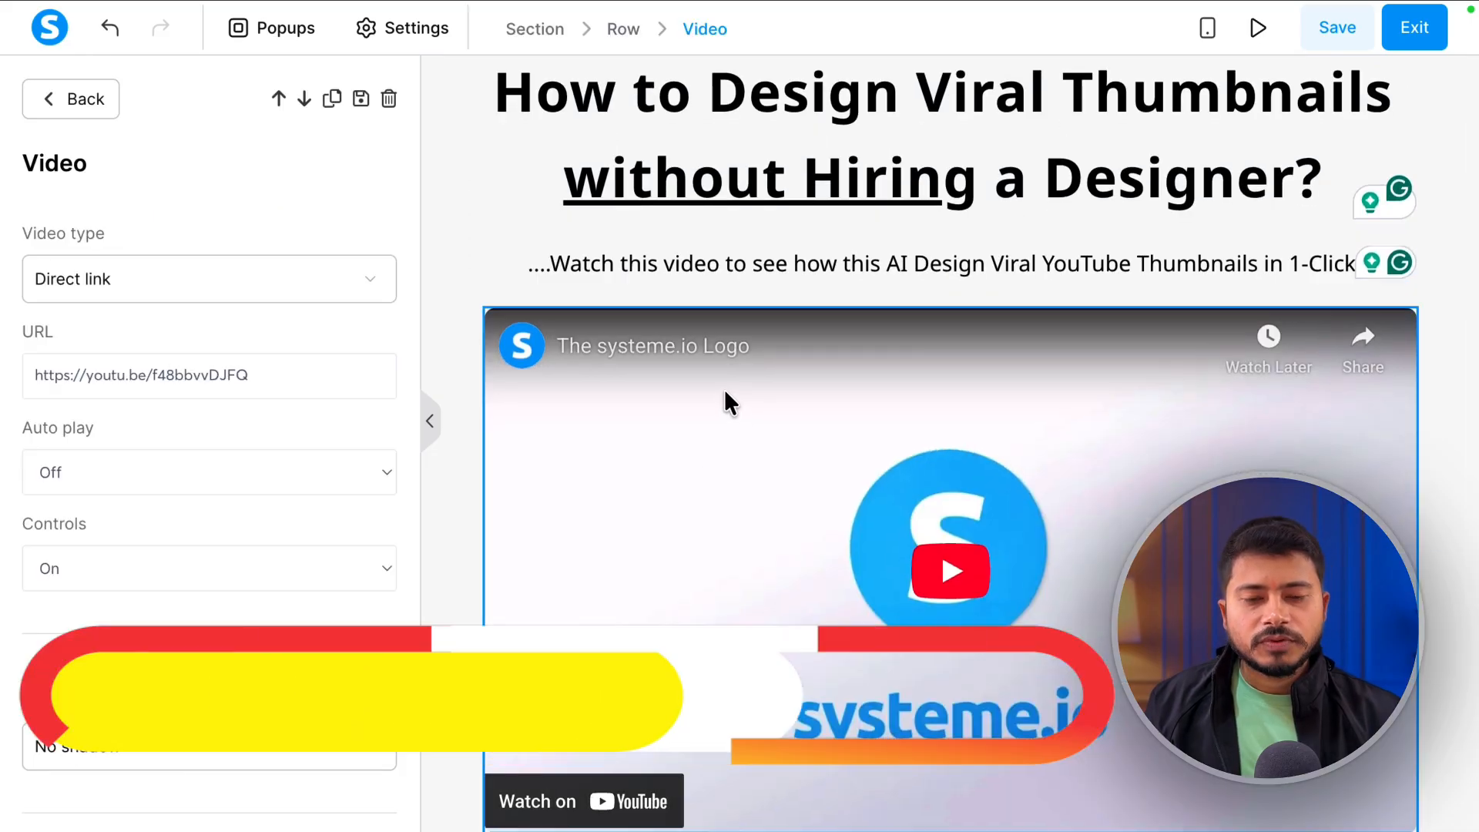
{"action": "left_click", "coordinate": [709, 375]}
{"action": "left_click", "coordinate": [709, 375]}
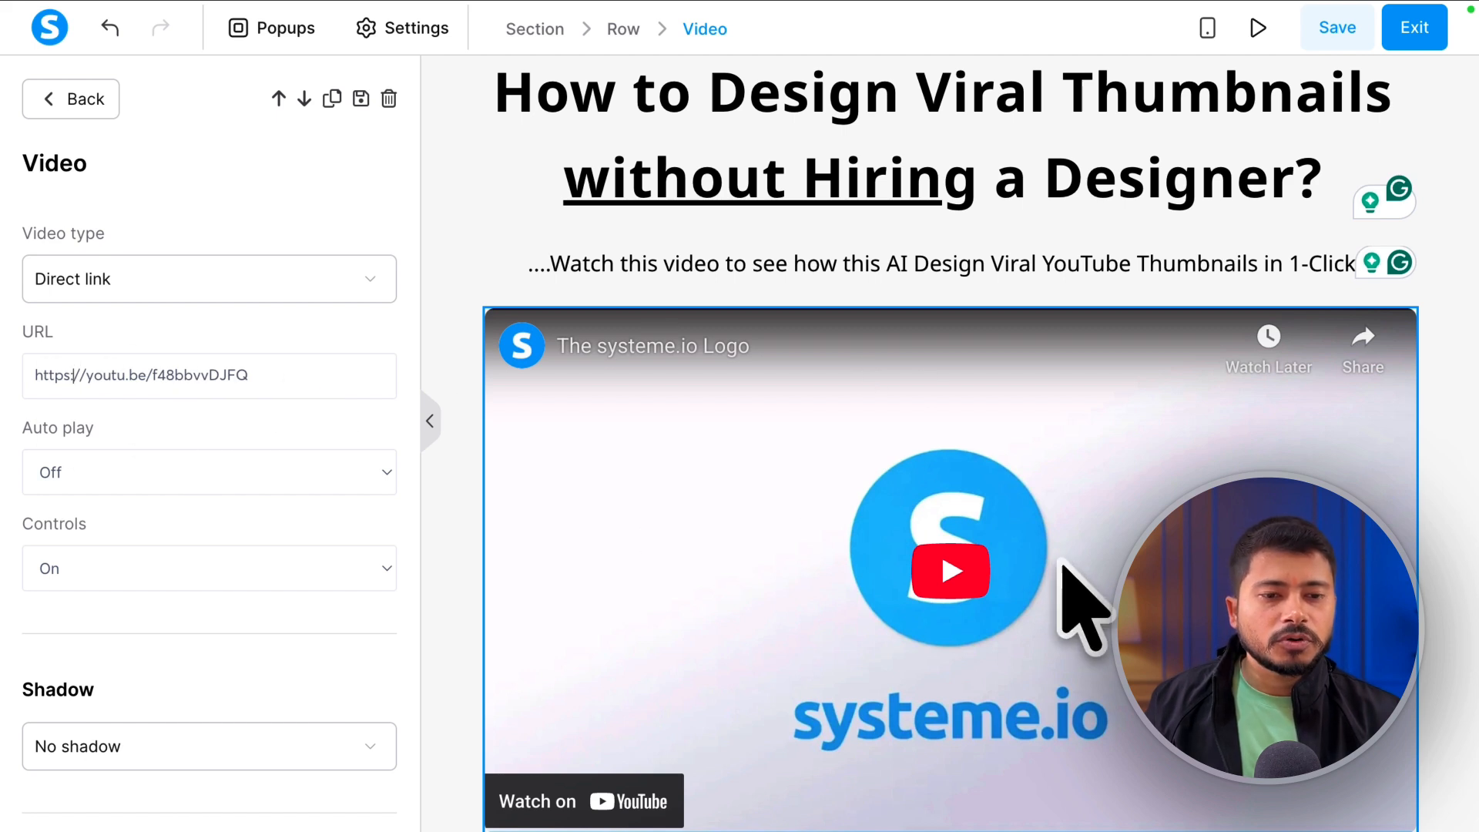
{"action": "left_click", "coordinate": [136, 290]}
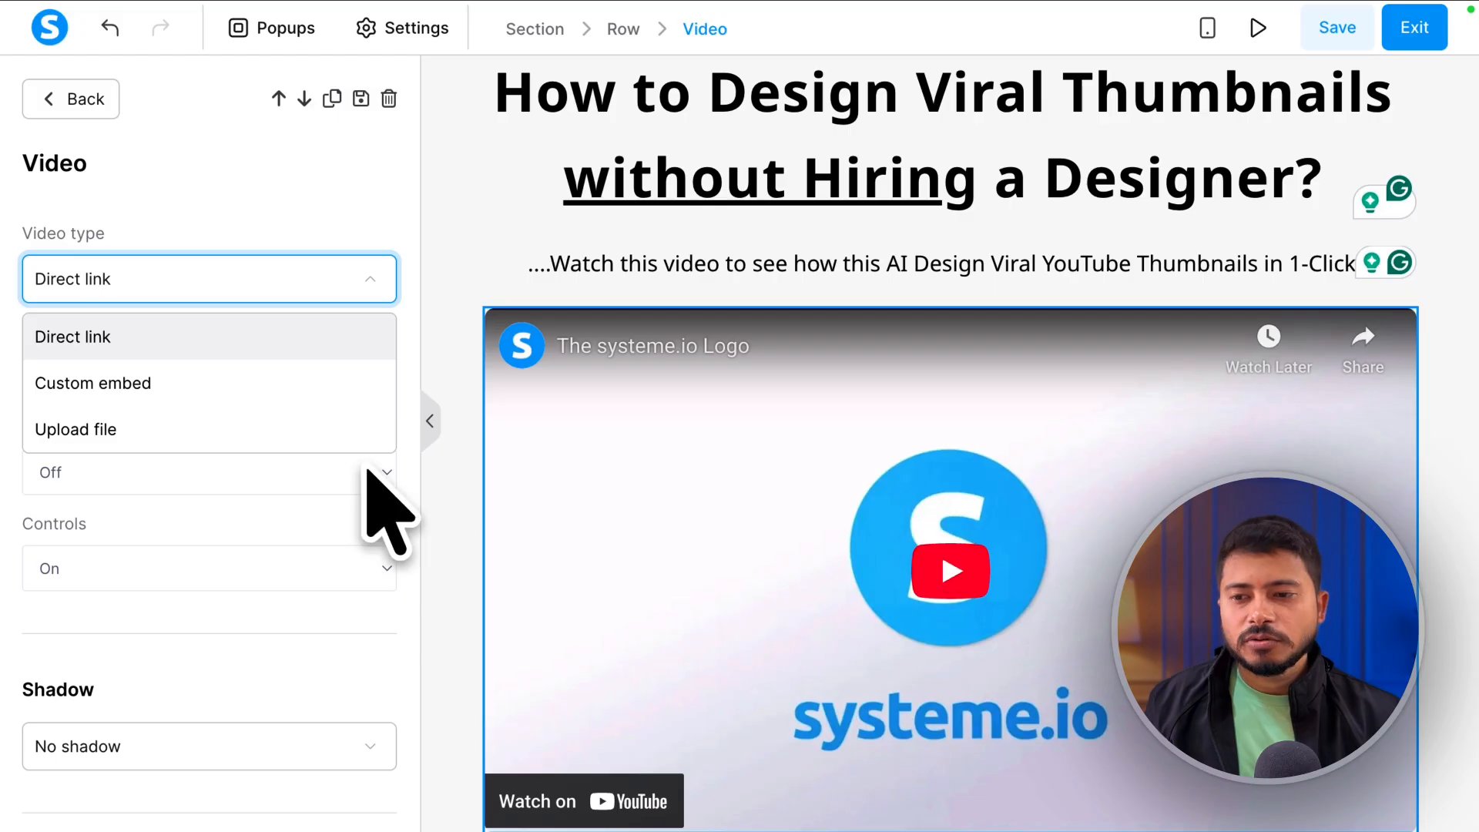
{"action": "left_click", "coordinate": [137, 345]}
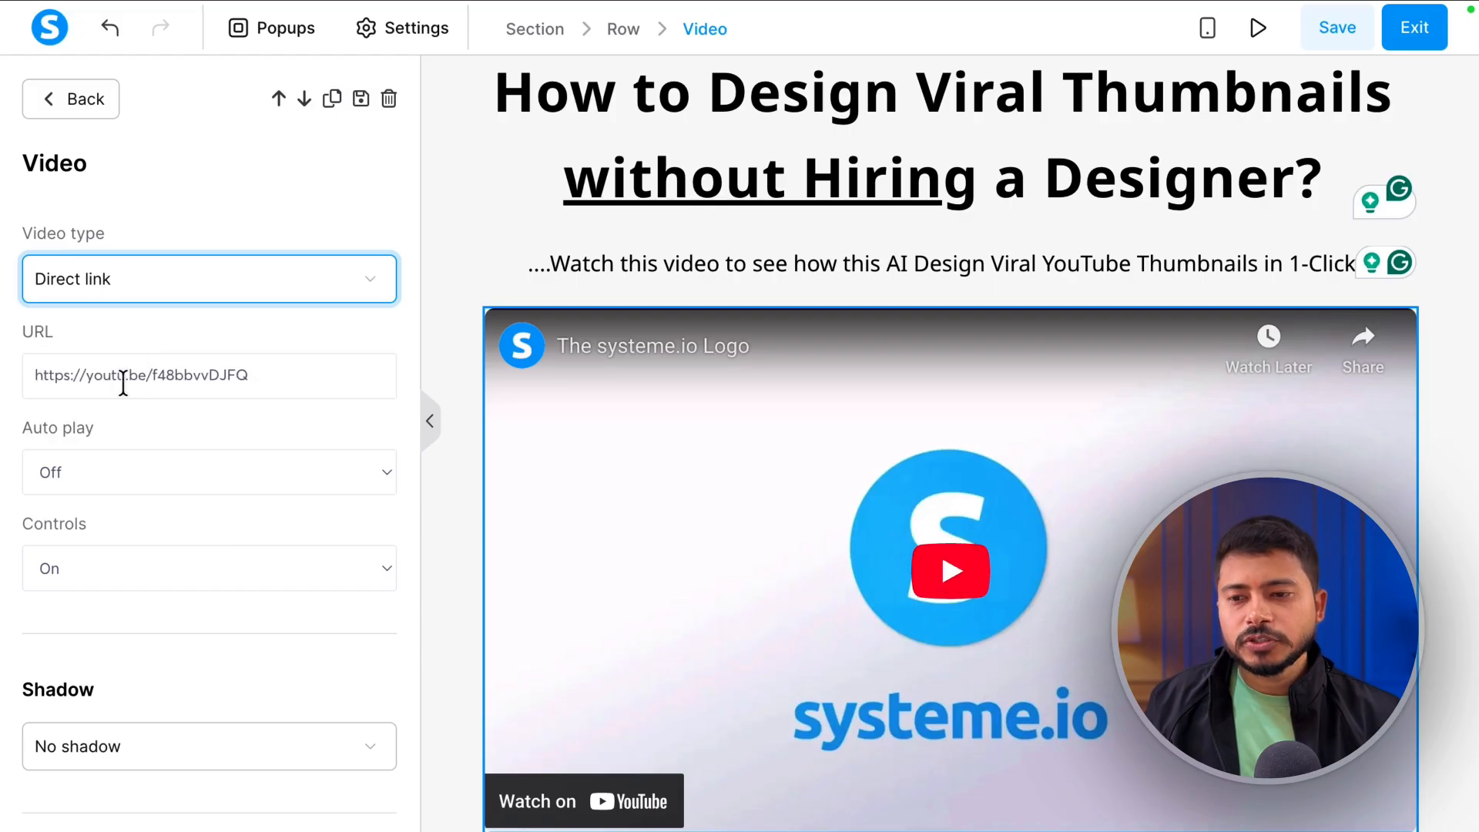
{"action": "left_click", "coordinate": [119, 270]}
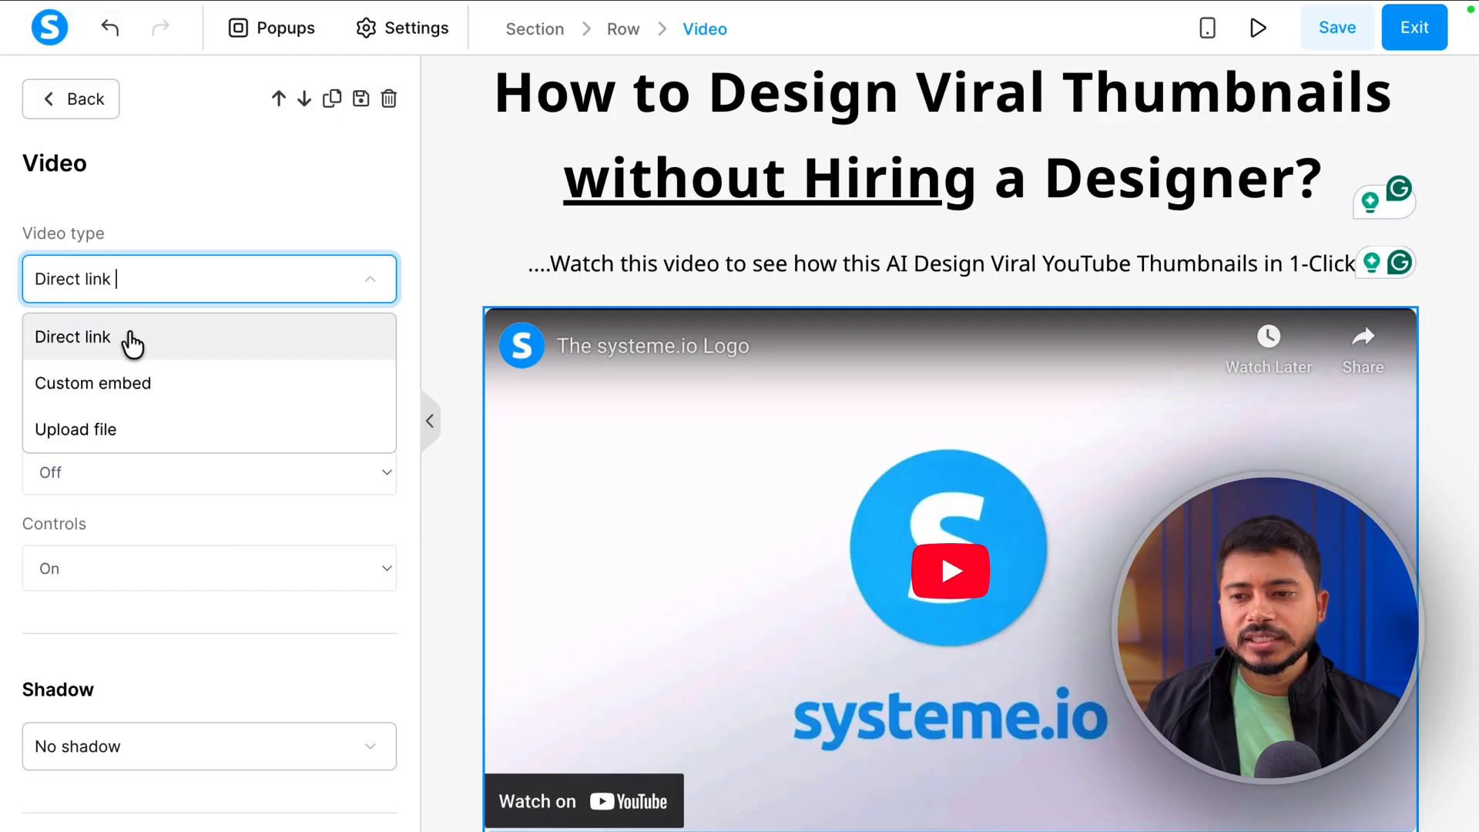
{"action": "left_click", "coordinate": [131, 344]}
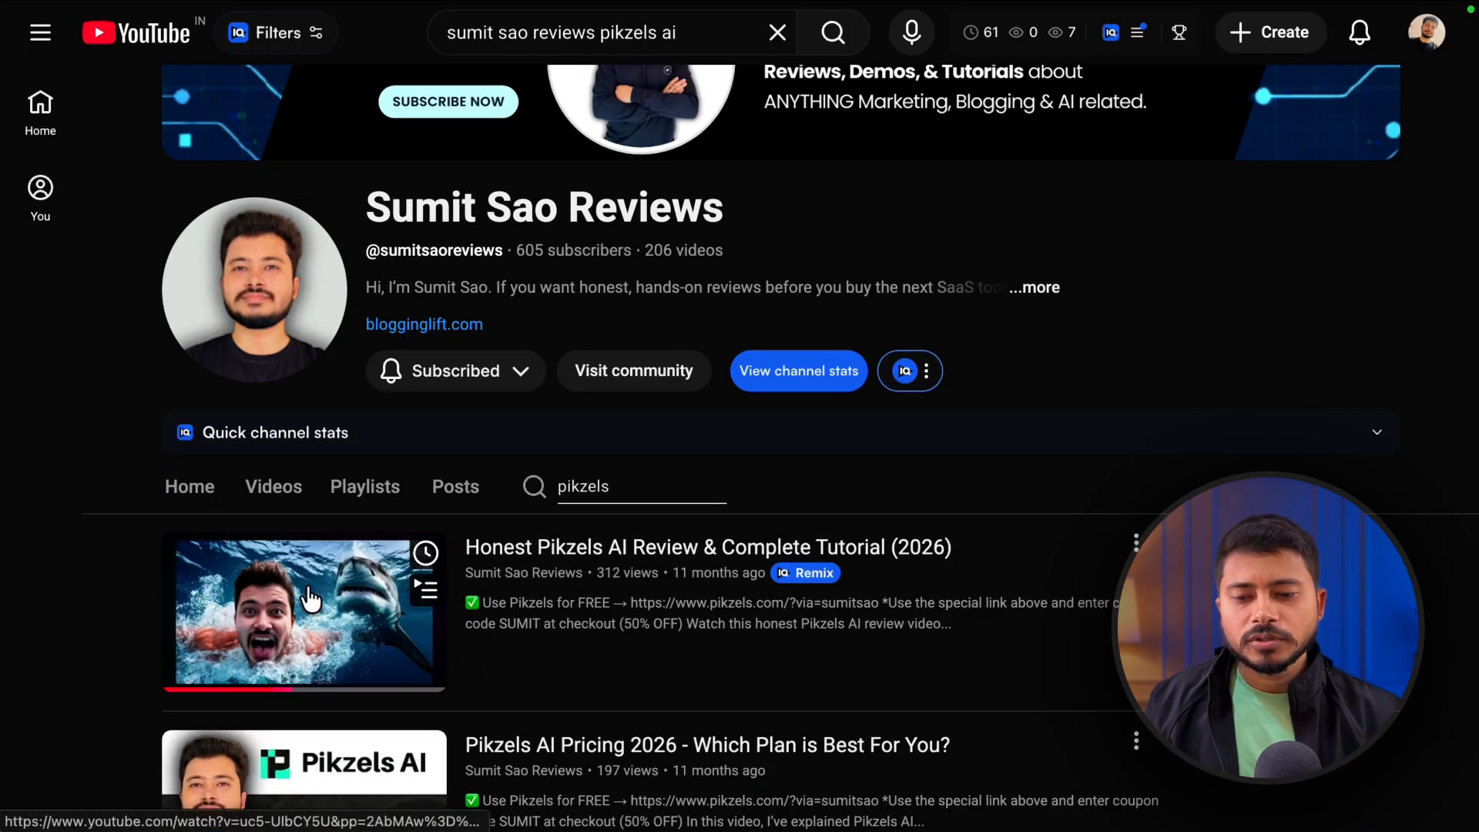
Copy the link of the YouTube video "Honest Pikzels AI Review & Complete Tutorial (2026)" and set it as the video element's URL.
{"action": "right_click", "coordinate": [267, 531]}
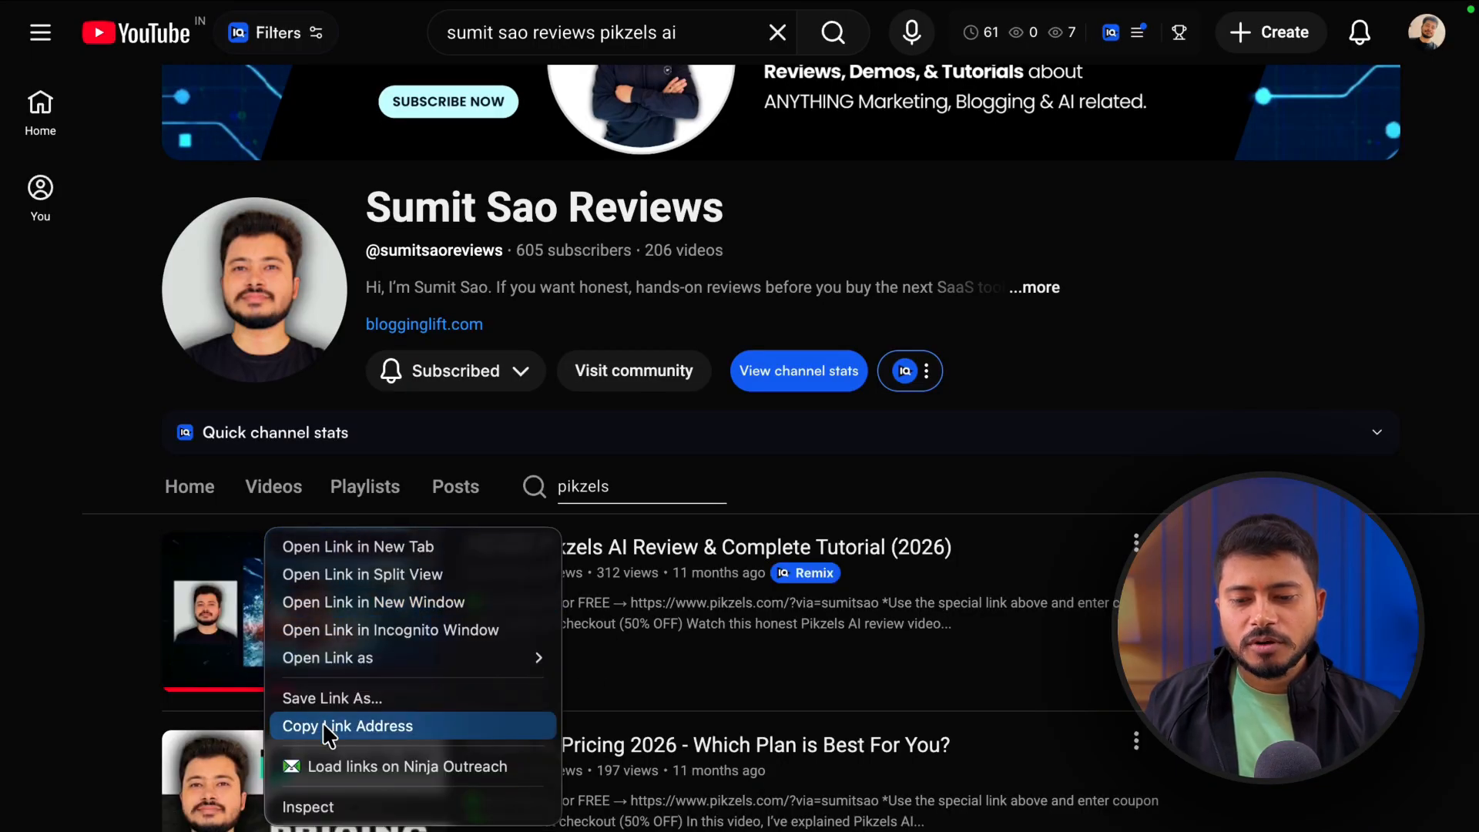
{"action": "left_click", "coordinate": [383, 728]}
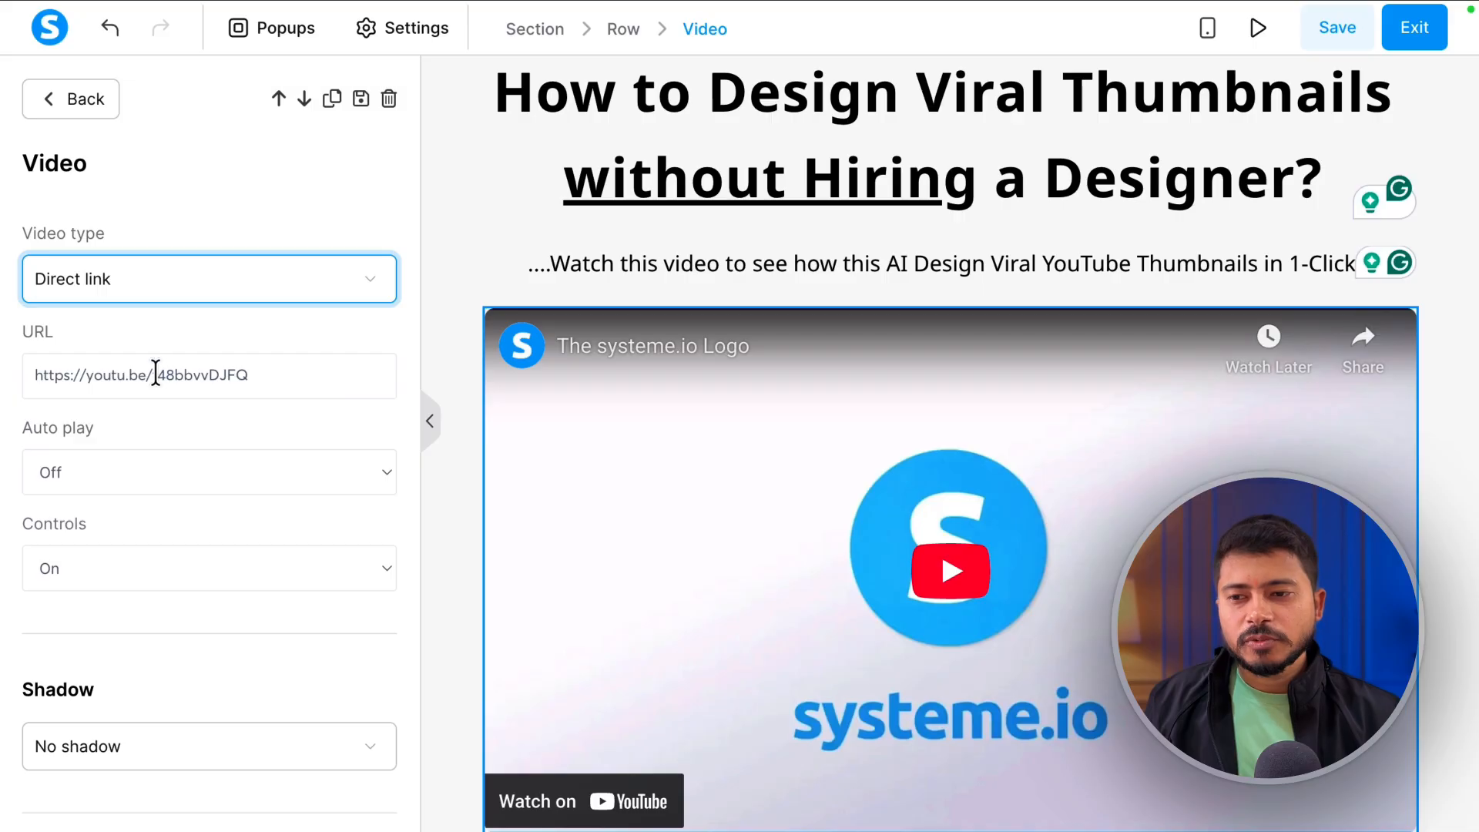
{"action": "left_click", "coordinate": [156, 373]}
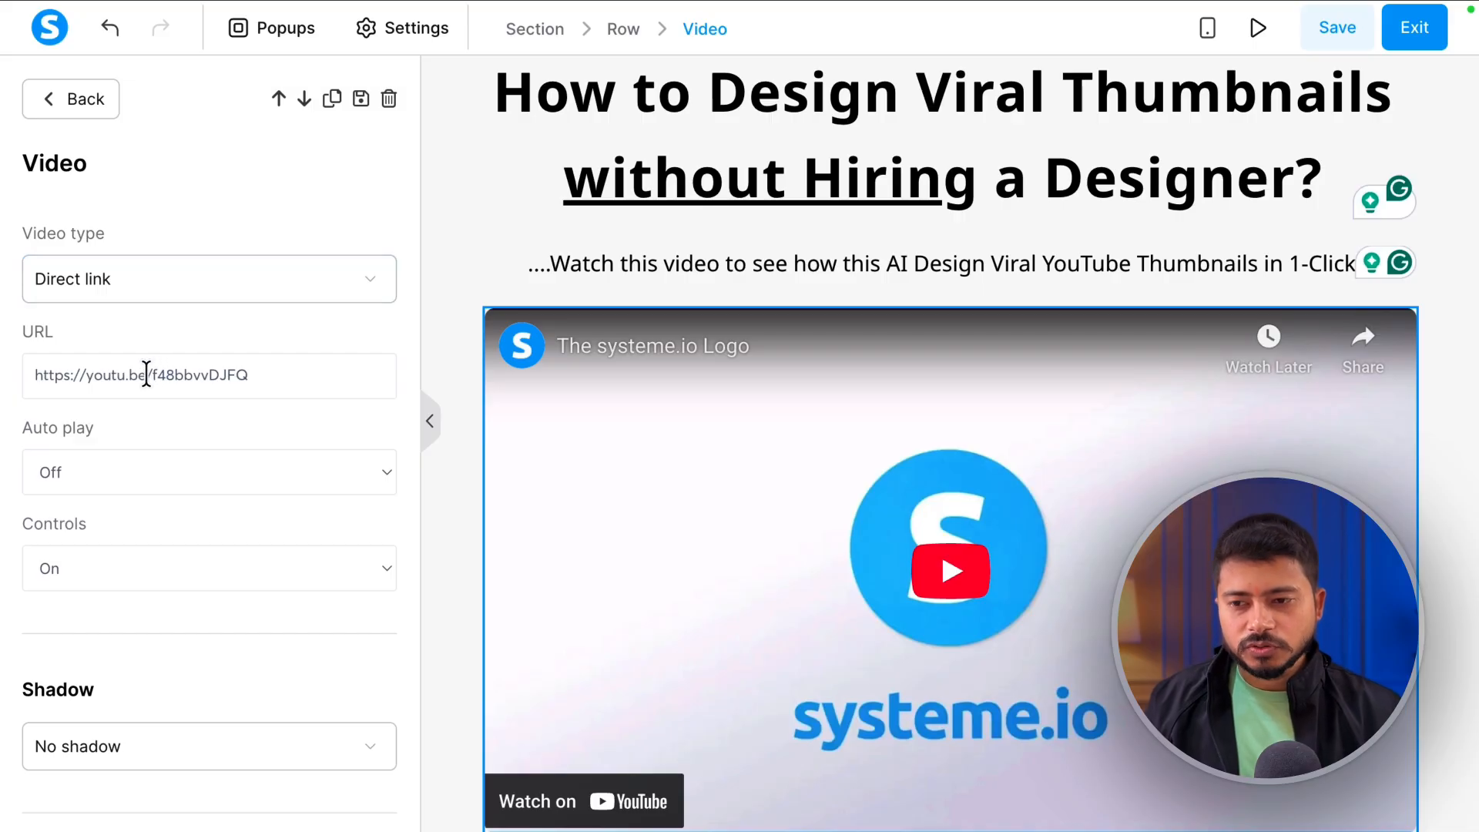
{"action": "key", "text": "ctrl+a"}
{"action": "key", "text": "ctrl+v"}
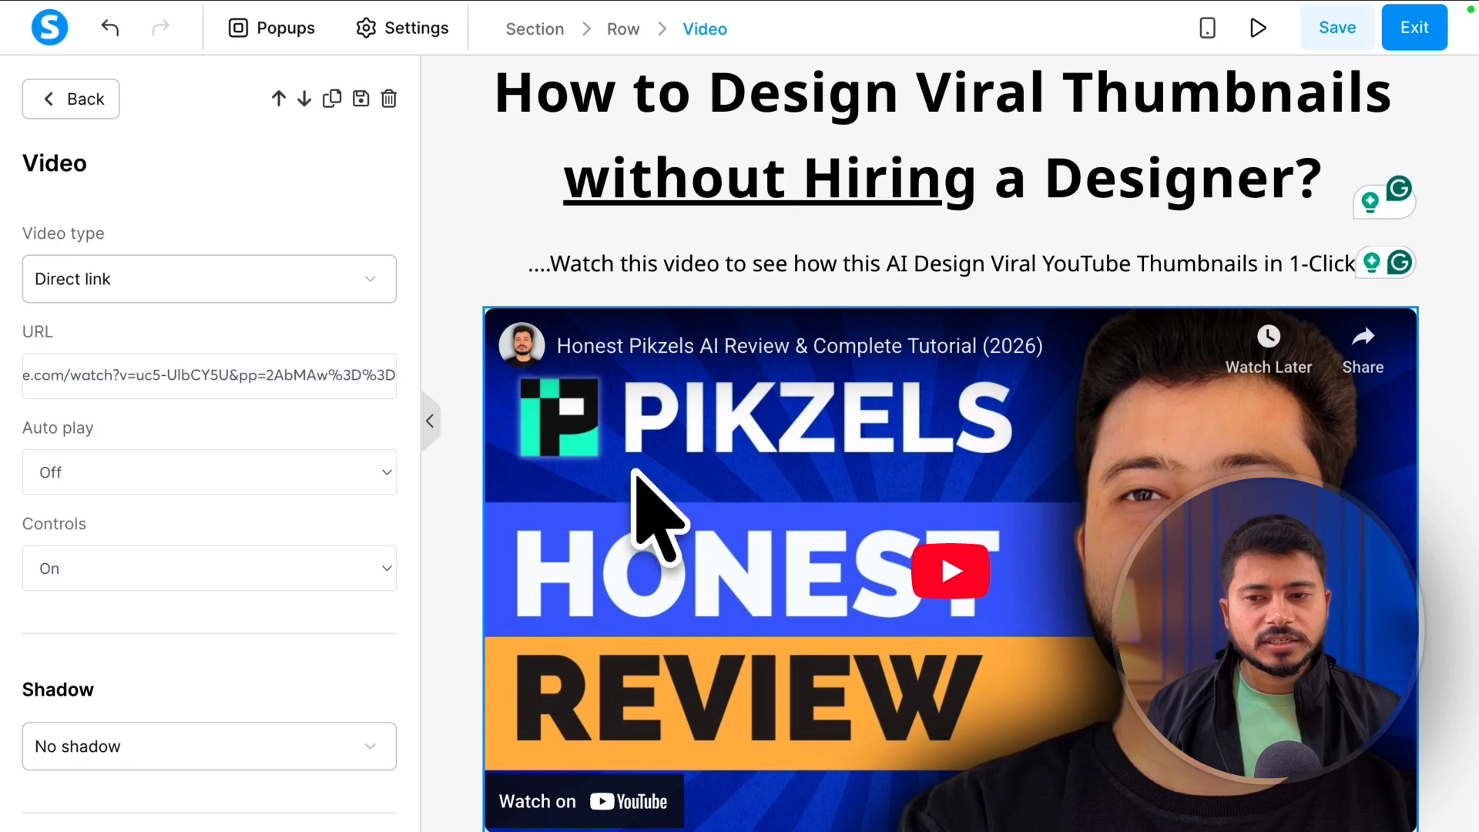
Switch the video's auto play to On and reopen the auto play options.
{"action": "scroll", "coordinate": [72, 393], "scroll_direction": "down", "scroll_amount": 1}
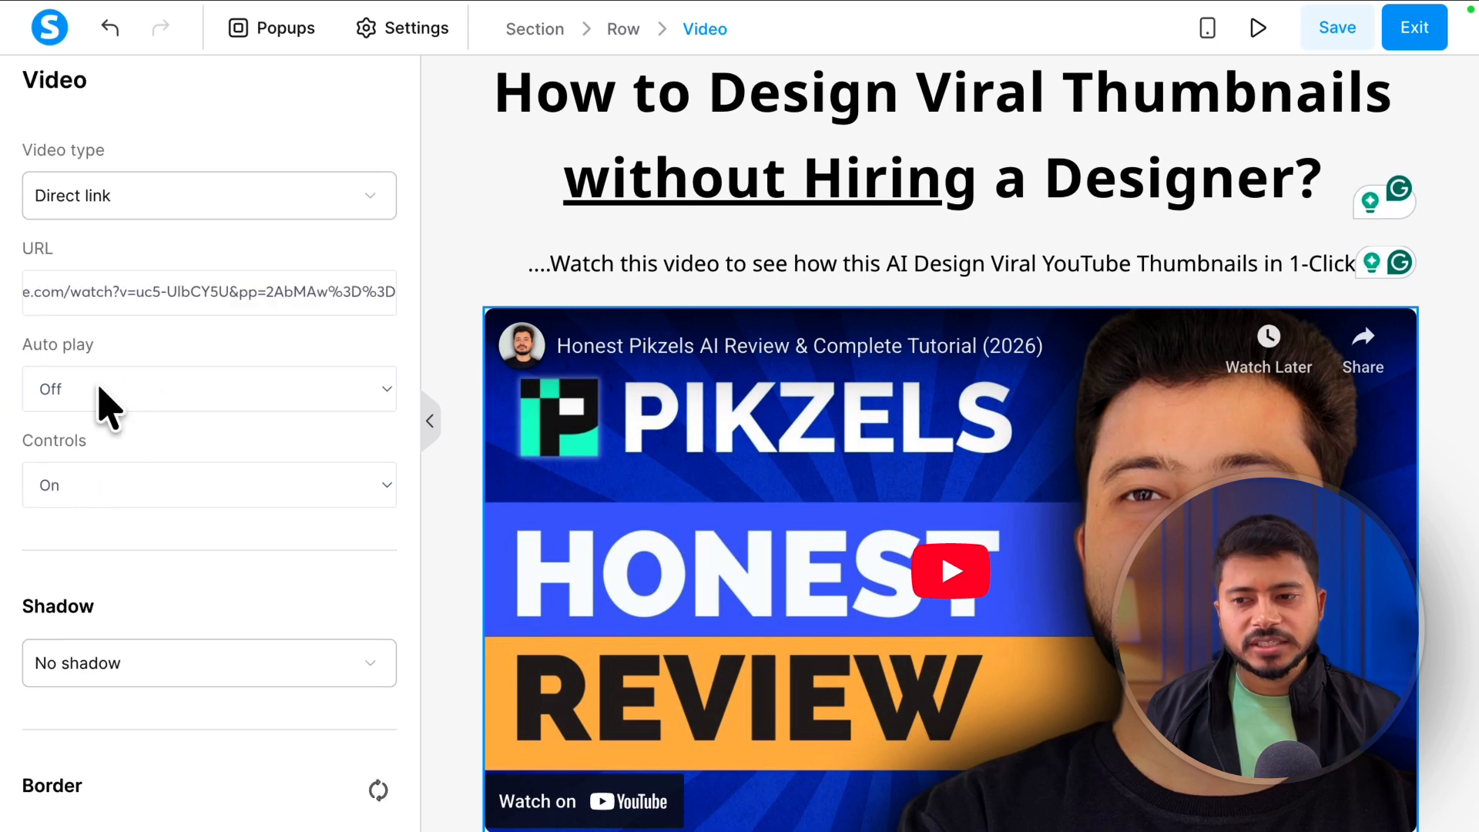
{"action": "left_click", "coordinate": [71, 382]}
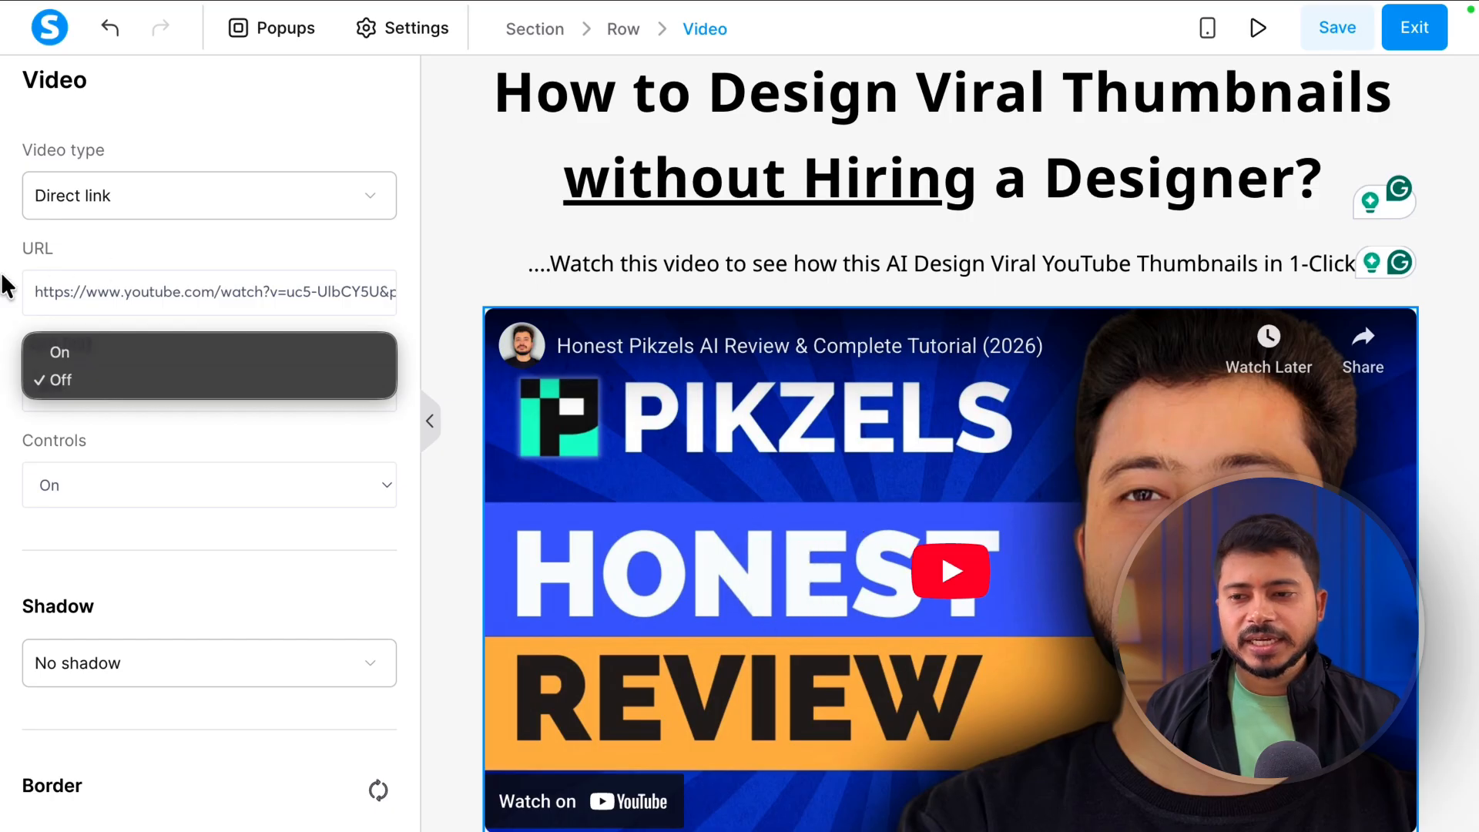
{"action": "left_click", "coordinate": [56, 352]}
{"action": "left_click", "coordinate": [73, 397]}
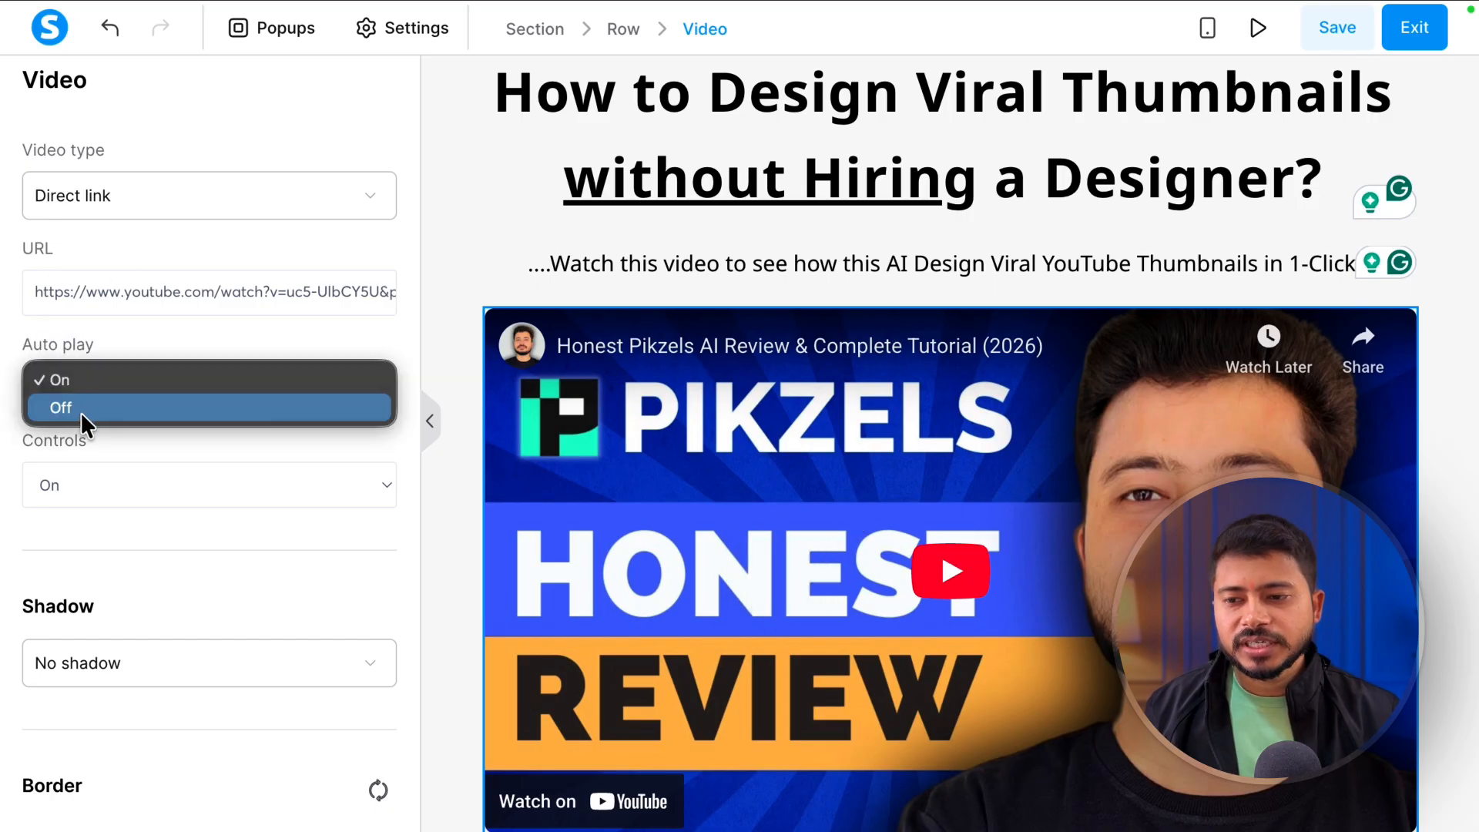